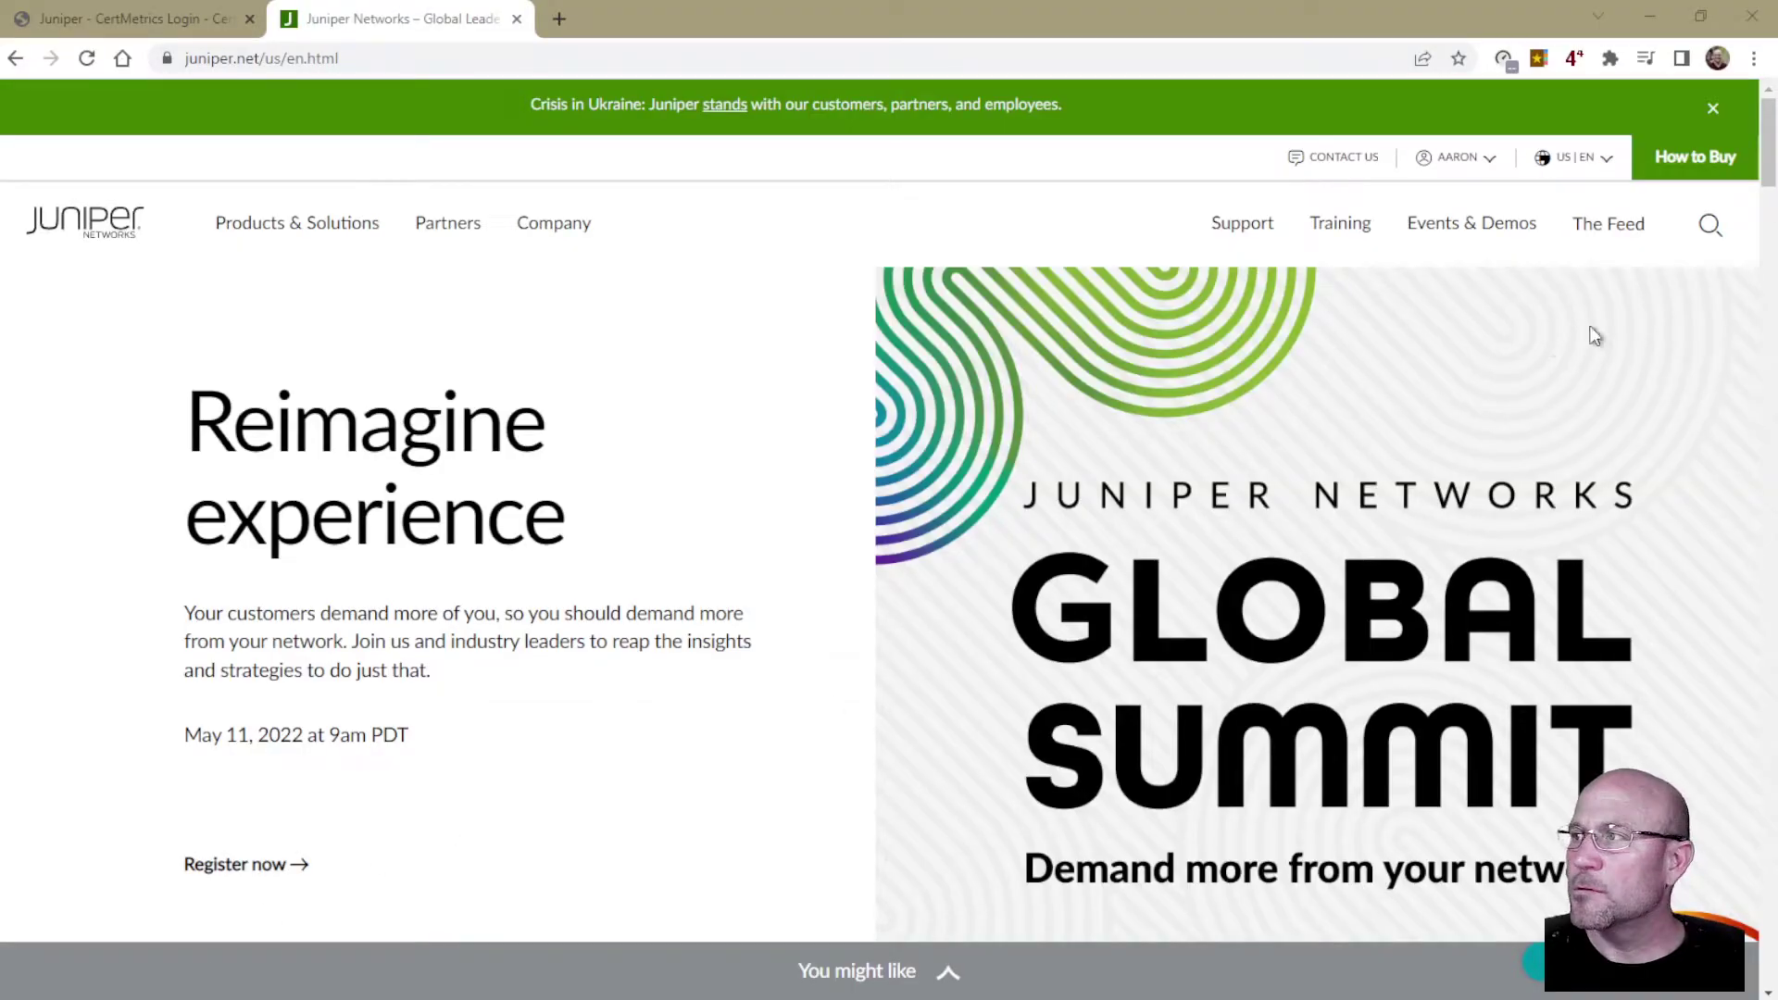
Open Juniper's Recertification guidelines page from the site's certification links and go to its Ways to Recertify section.
{"action": "left_click", "coordinate": [1337, 229]}
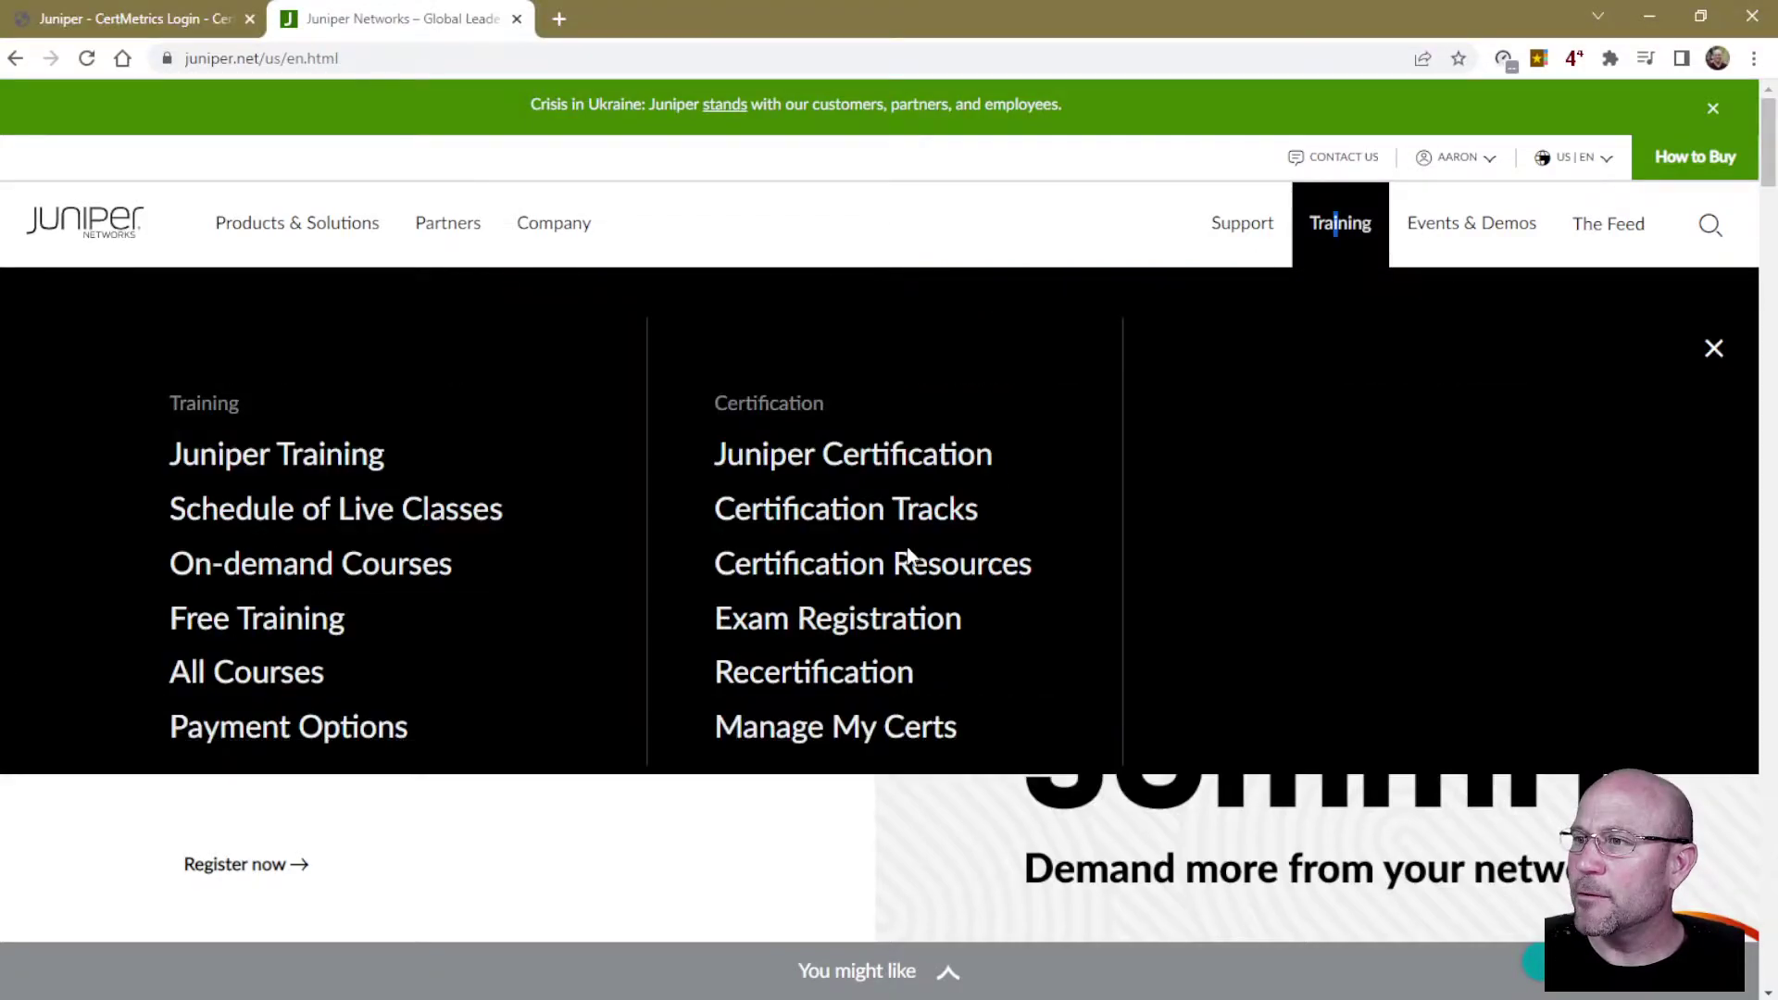
{"action": "left_click", "coordinate": [802, 674]}
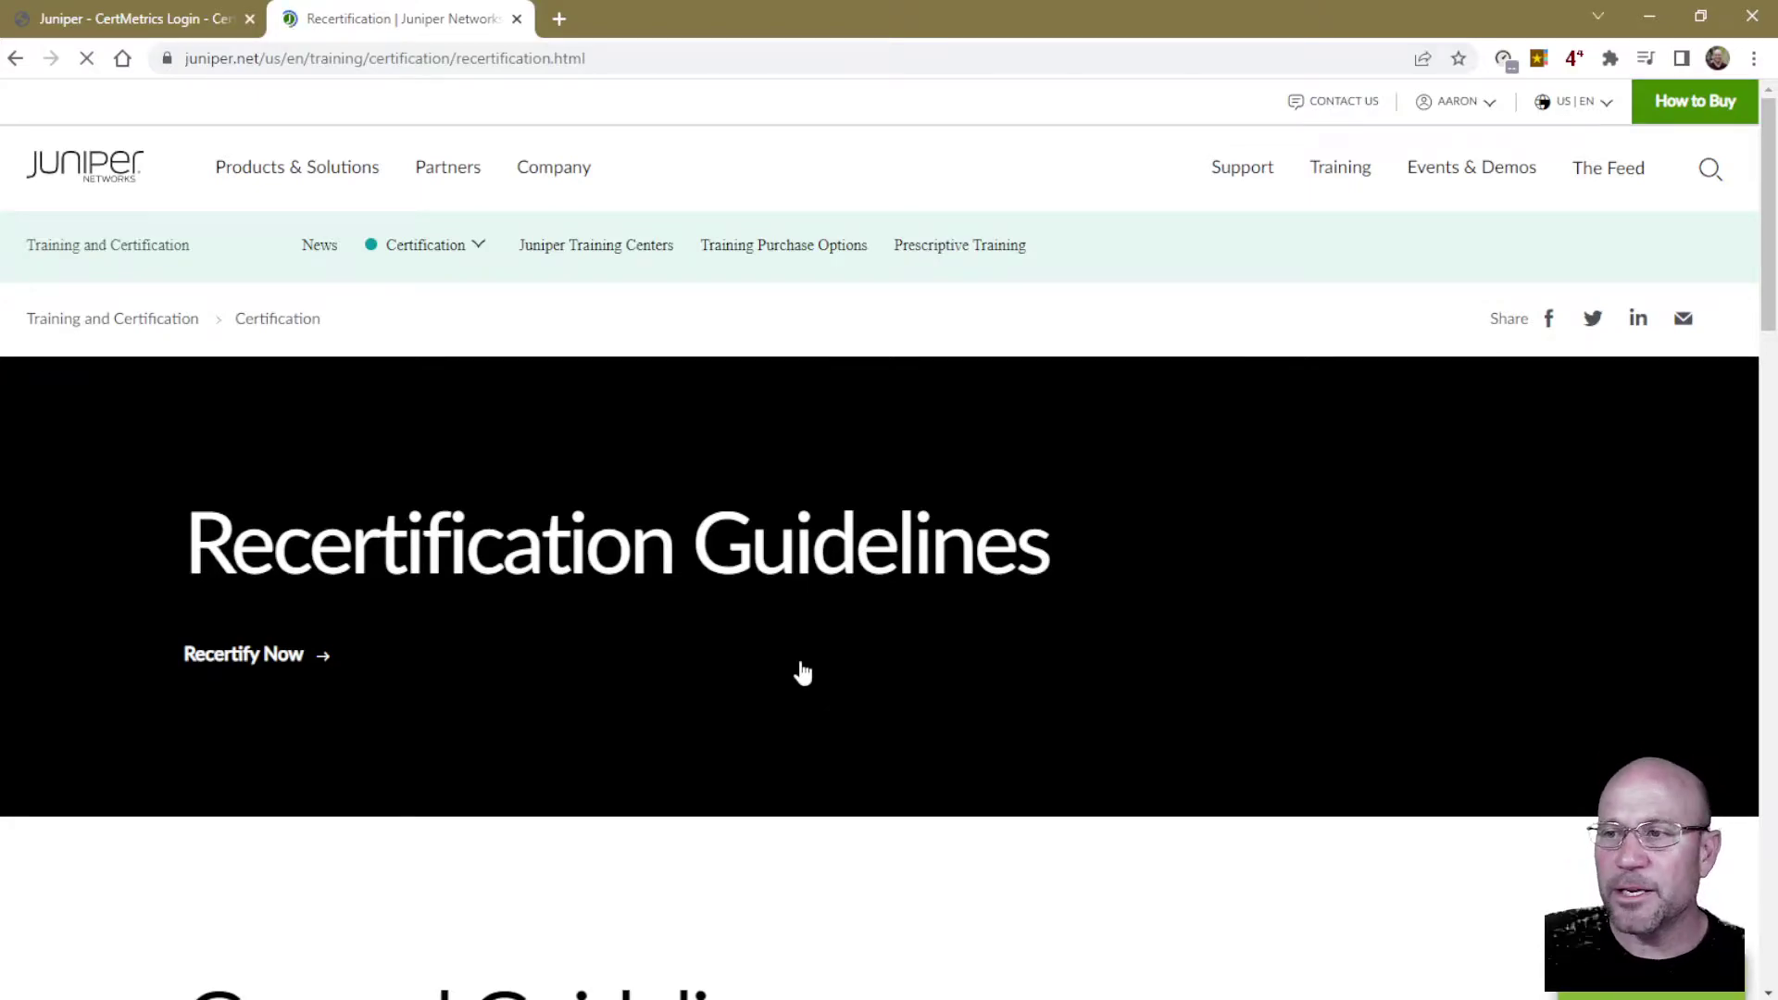
{"action": "scroll", "coordinate": [630, 689], "scroll_direction": "down", "scroll_amount": 3}
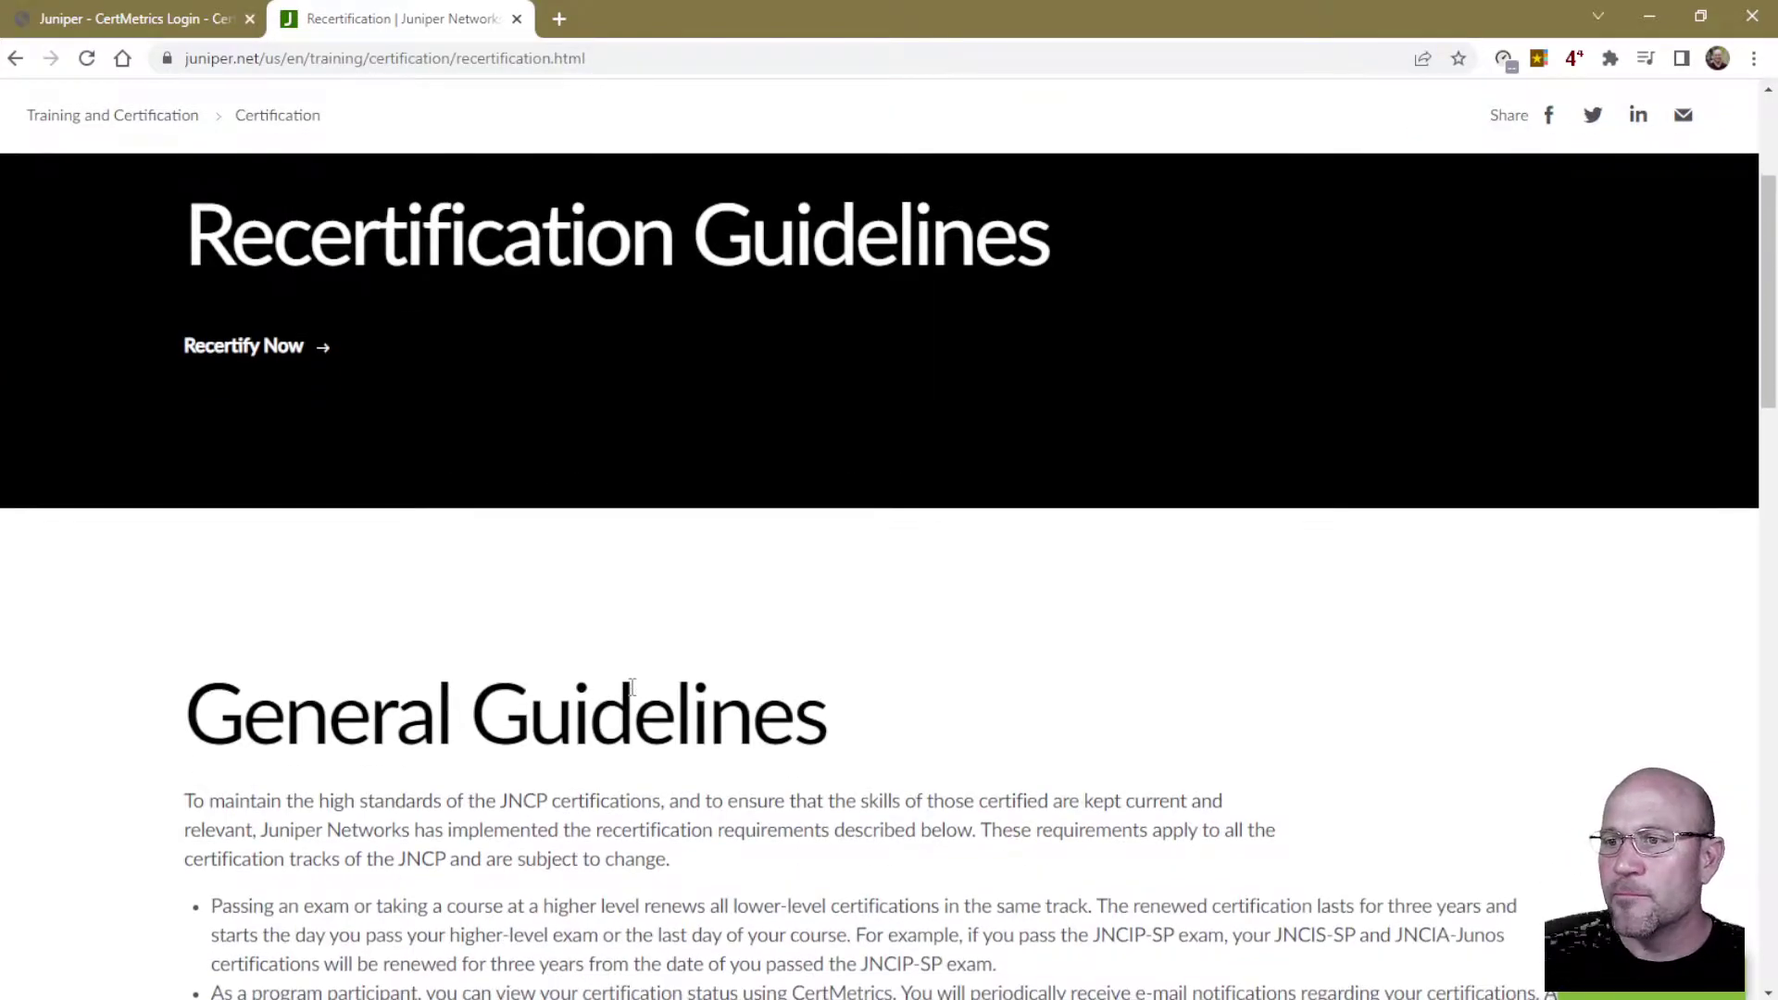
{"action": "scroll", "coordinate": [633, 686], "scroll_direction": "down", "scroll_amount": 5}
{"action": "scroll", "coordinate": [630, 682], "scroll_direction": "down", "scroll_amount": 9}
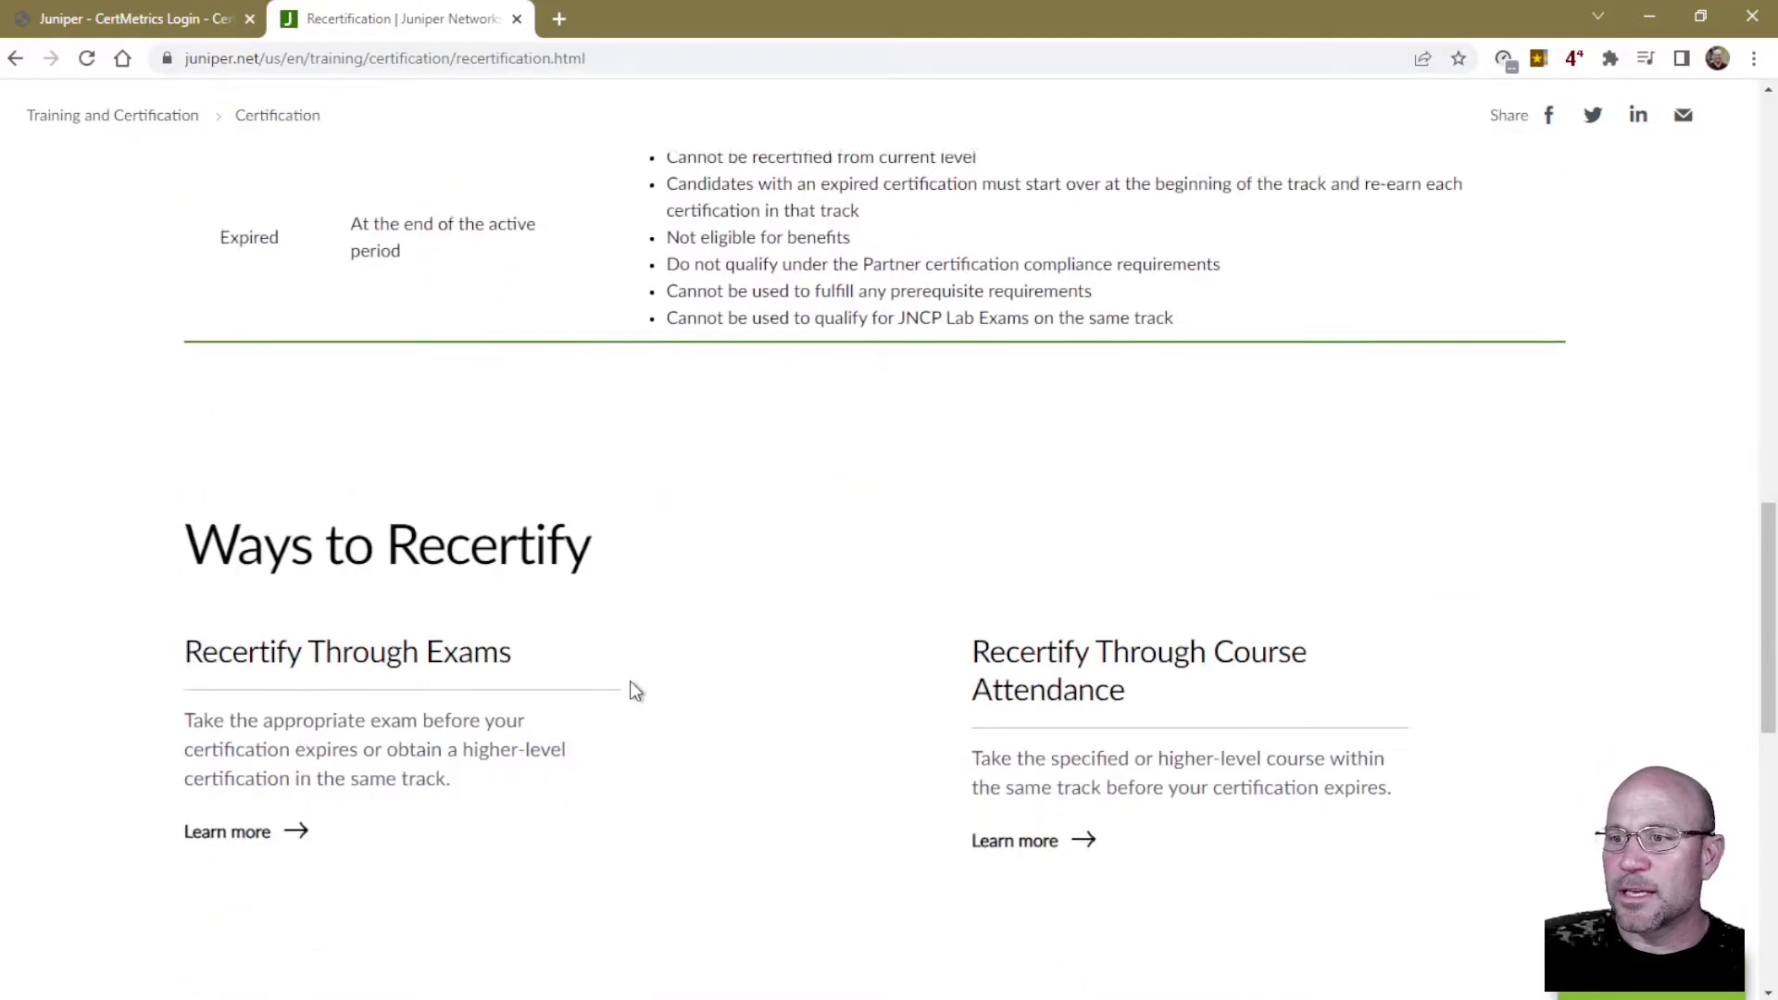
Highlight the exam and course attendance recertification options, and open the details on recertifying through course attendance.
{"action": "left_click_drag", "start_coordinate": [183, 626], "coordinate": [515, 629]}
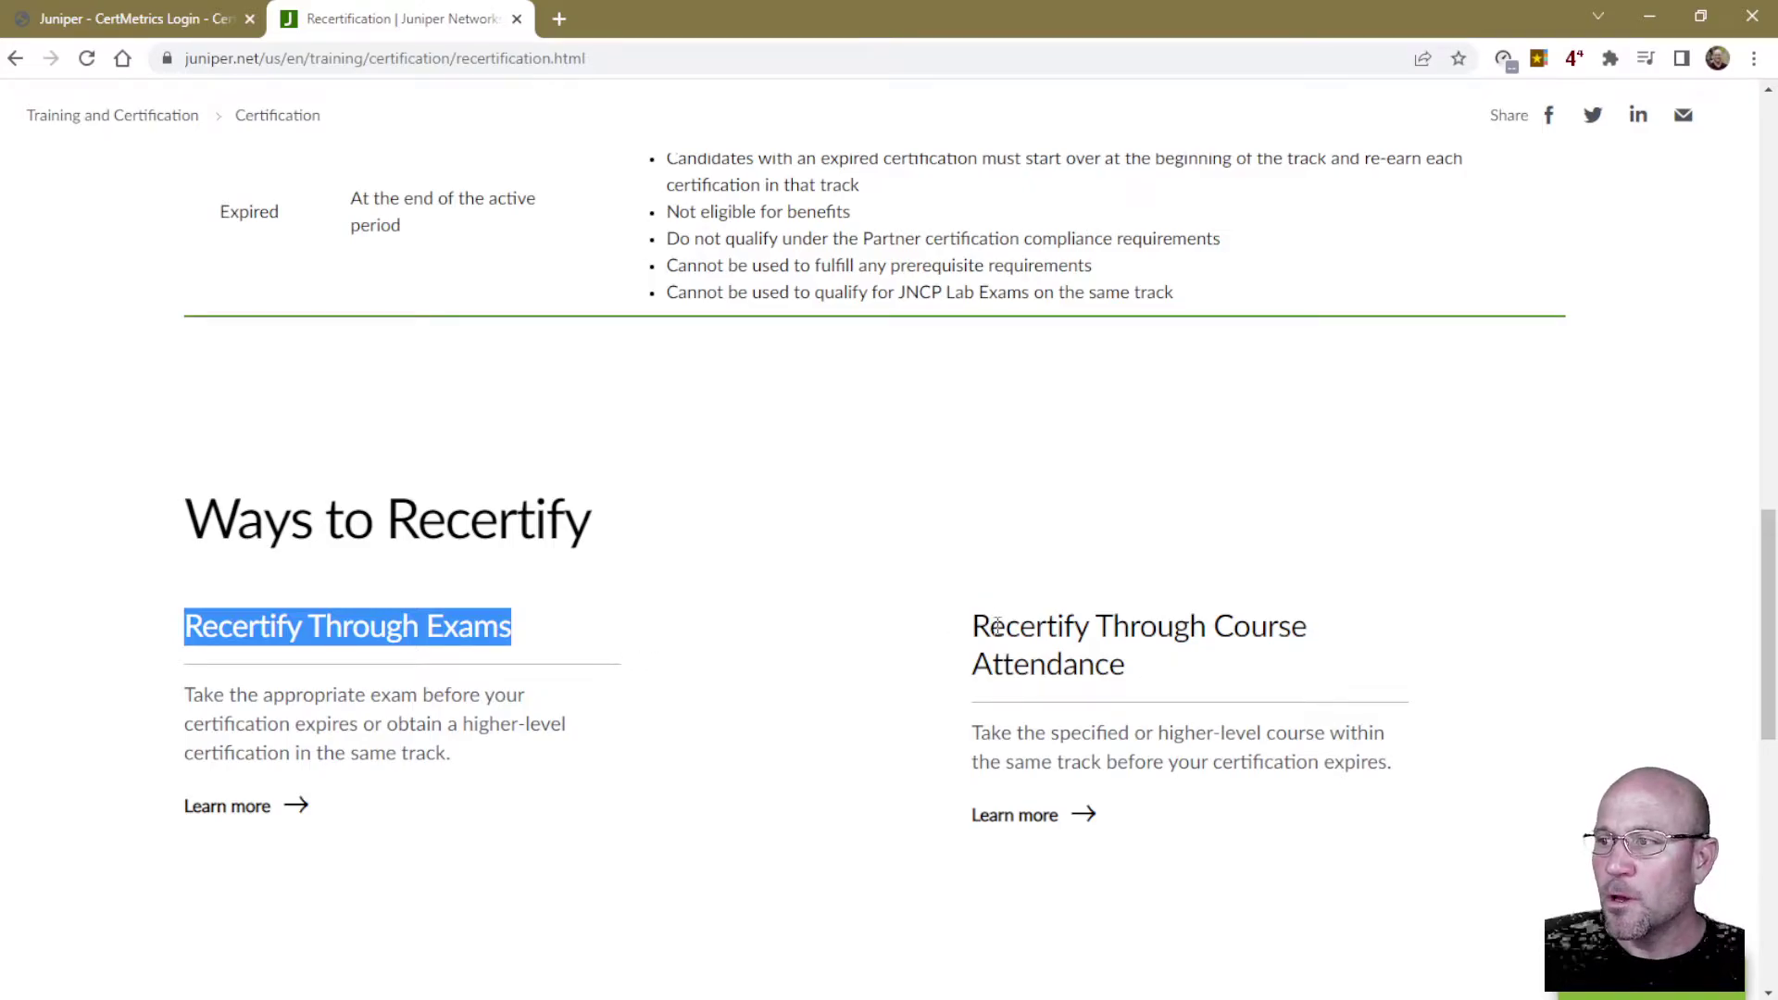
{"action": "scroll", "coordinate": [1093, 625], "scroll_direction": "down", "scroll_amount": 2}
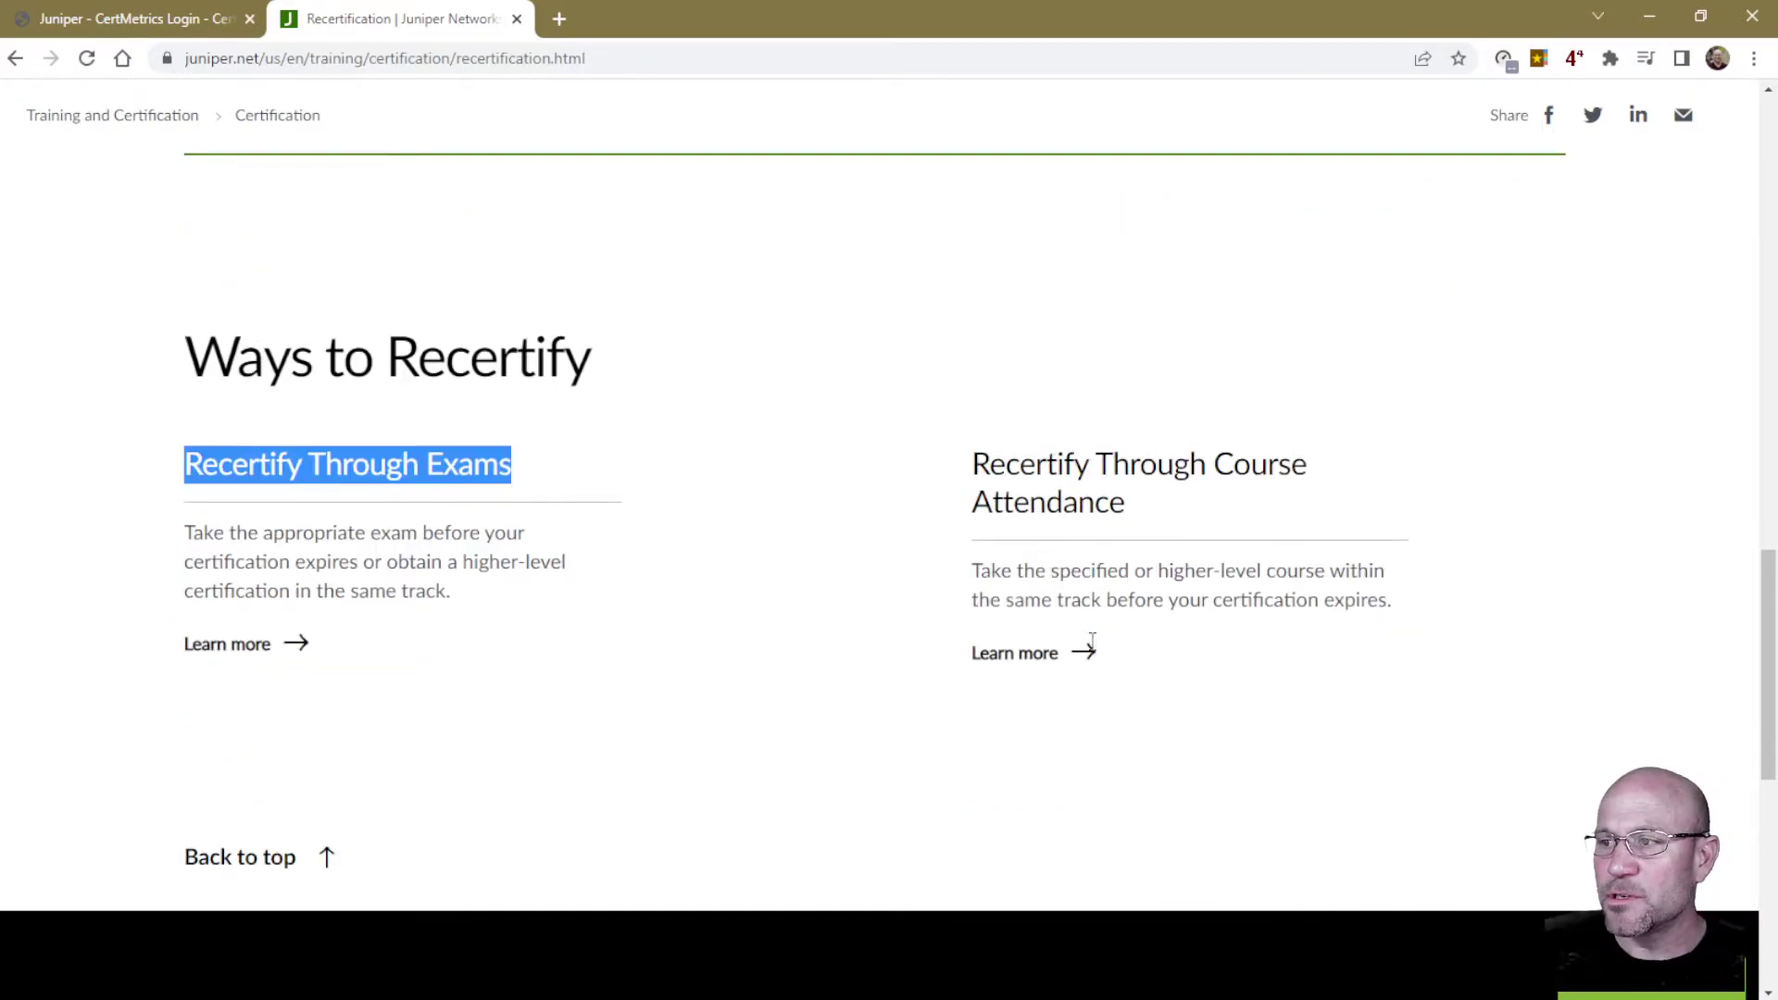
{"action": "left_click_drag", "start_coordinate": [973, 455], "coordinate": [1131, 504]}
{"action": "left_click", "coordinate": [1049, 663]}
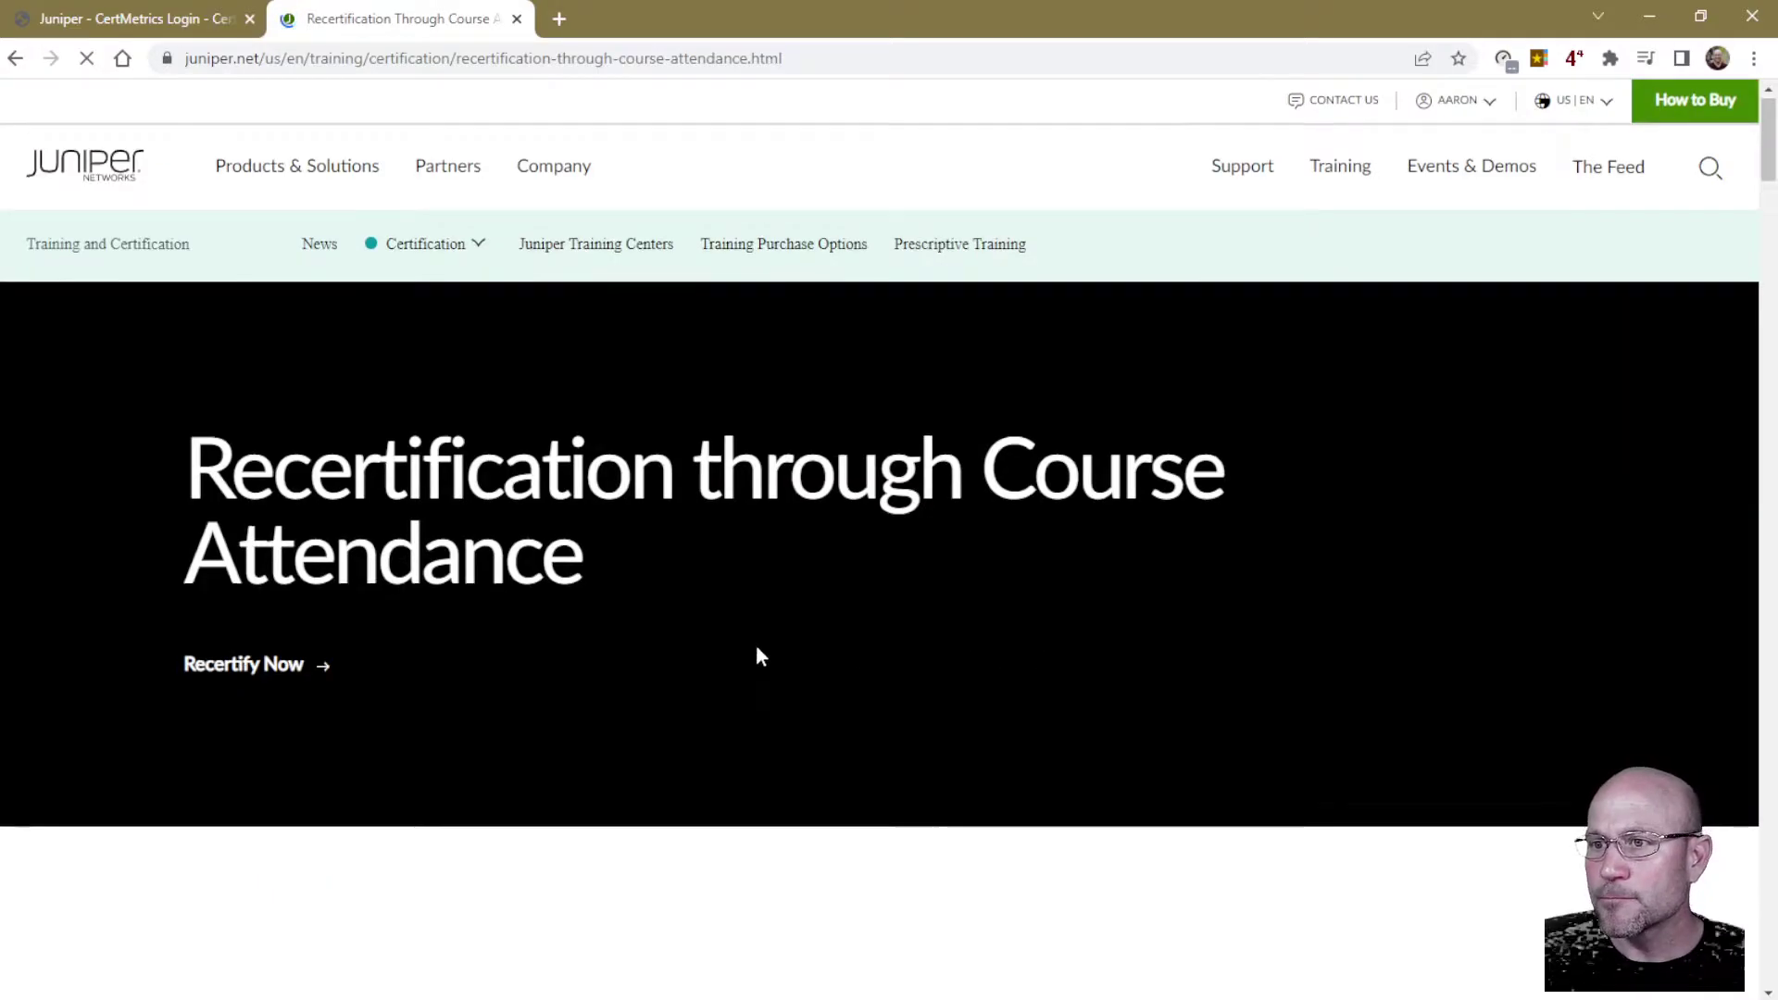
Find the Recertification Process section and highlight its heading and all of its numbered instructions.
{"action": "scroll", "coordinate": [754, 655], "scroll_direction": "down", "scroll_amount": 8}
{"action": "scroll", "coordinate": [752, 660], "scroll_direction": "down", "scroll_amount": 6}
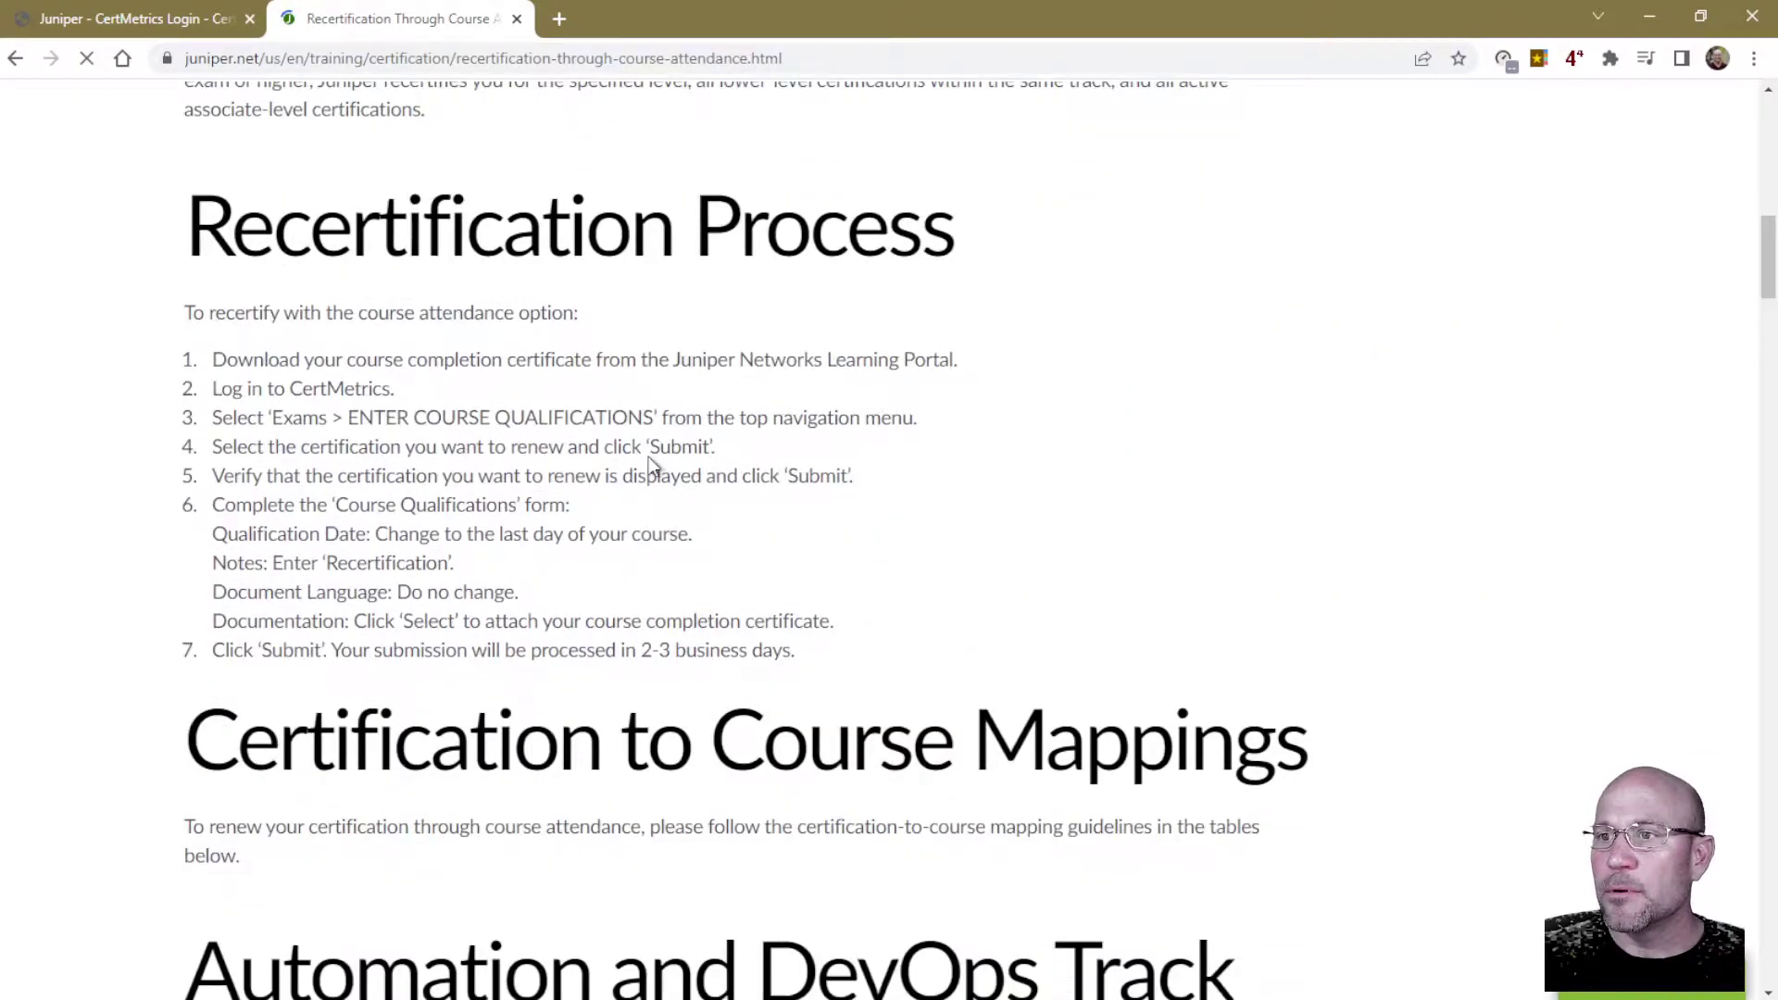
{"action": "left_click_drag", "start_coordinate": [179, 220], "coordinate": [866, 696]}
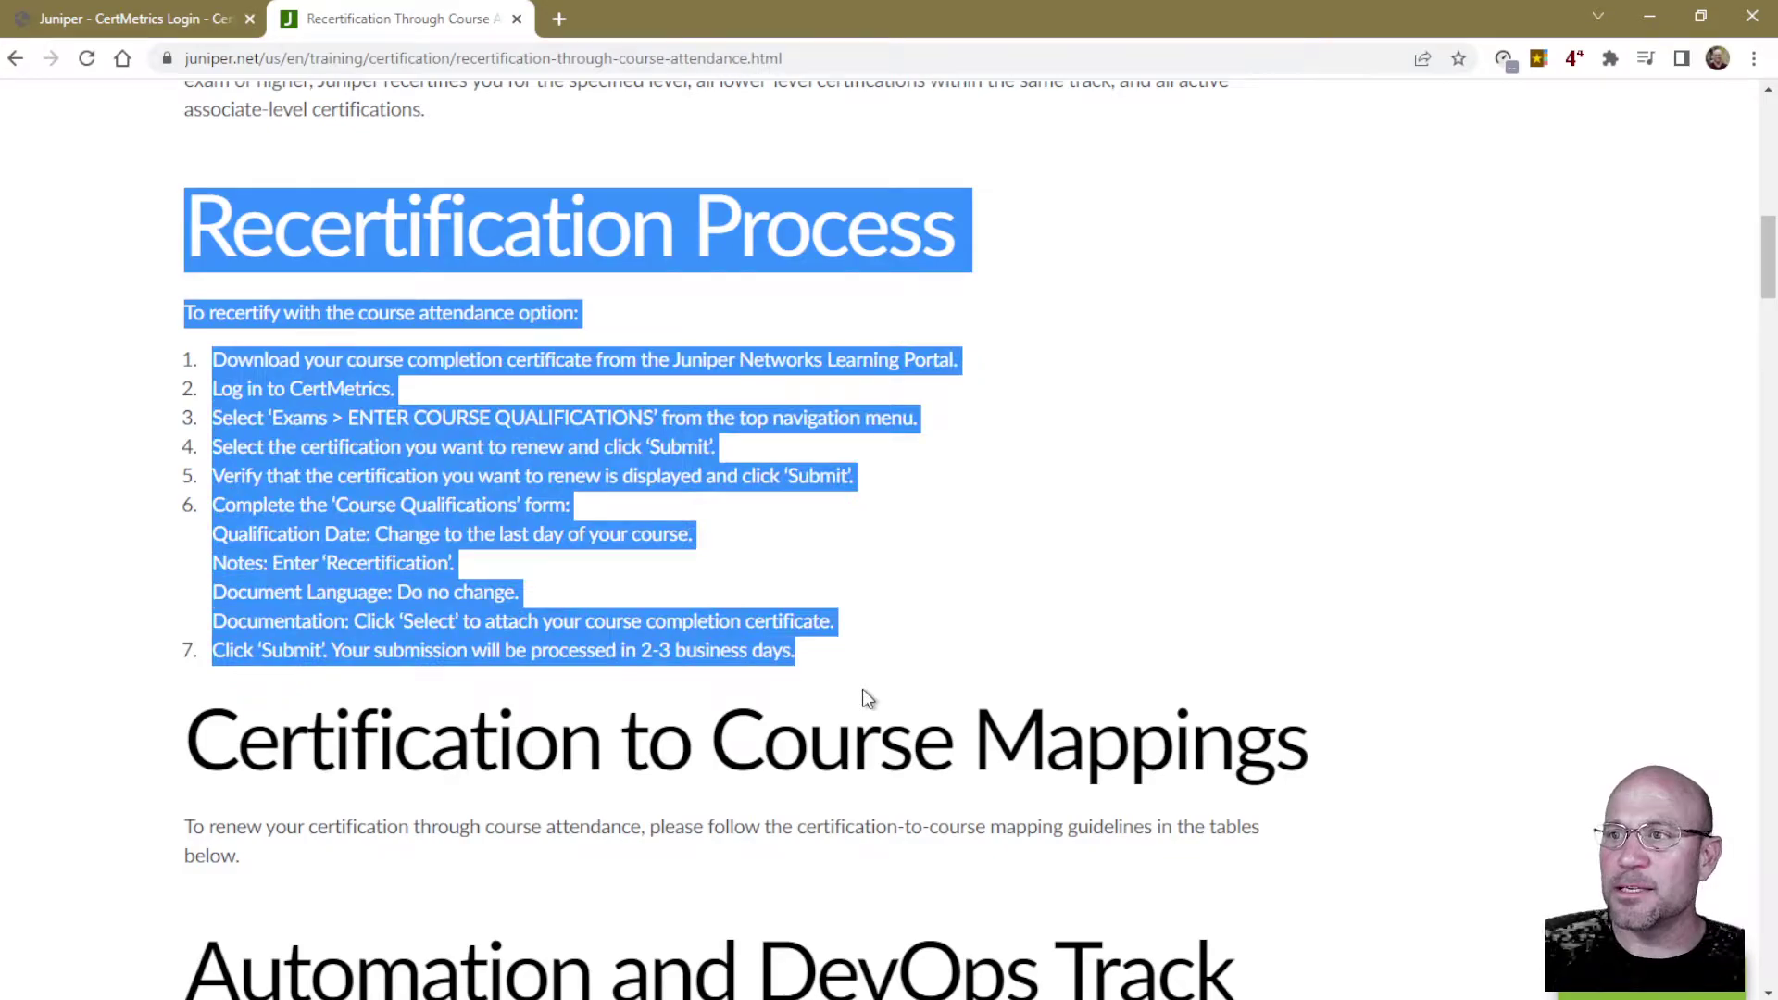
{"action": "scroll", "coordinate": [873, 604], "scroll_direction": "down", "scroll_amount": 8}
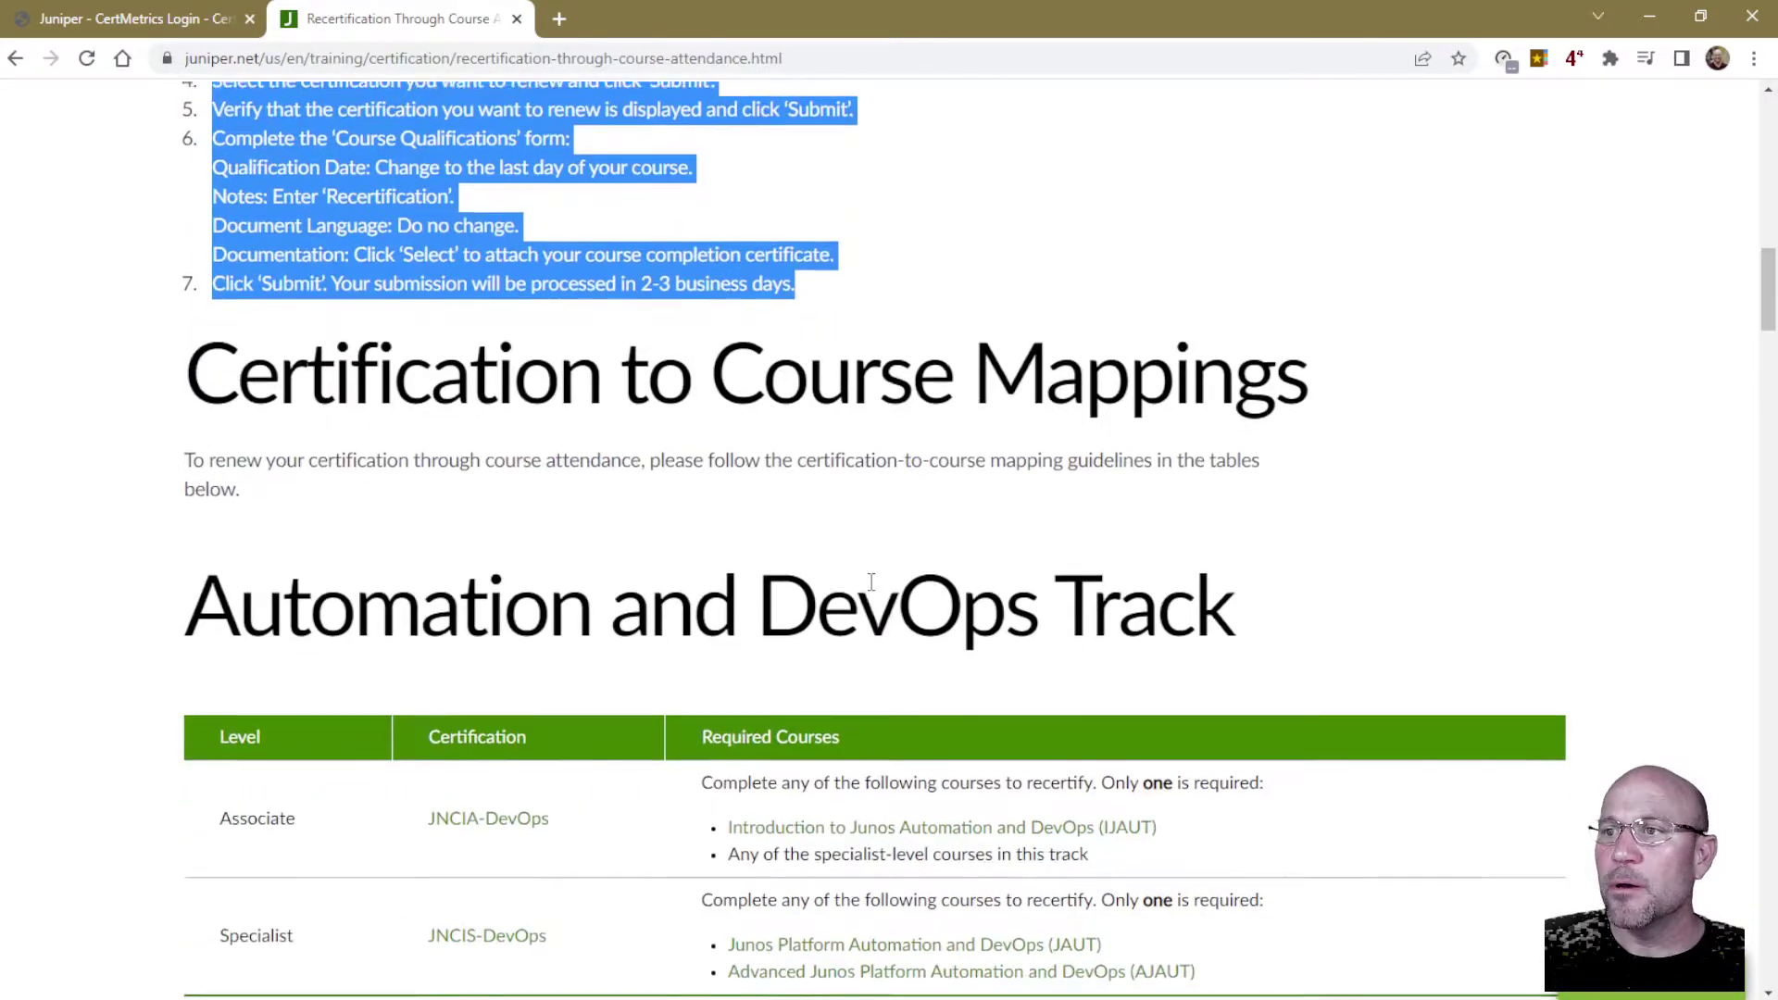
Highlight parts of the Certification to Course Mappings heading and the Automation and DevOps Track heading.
{"action": "scroll", "coordinate": [870, 589], "scroll_direction": "up", "scroll_amount": 3}
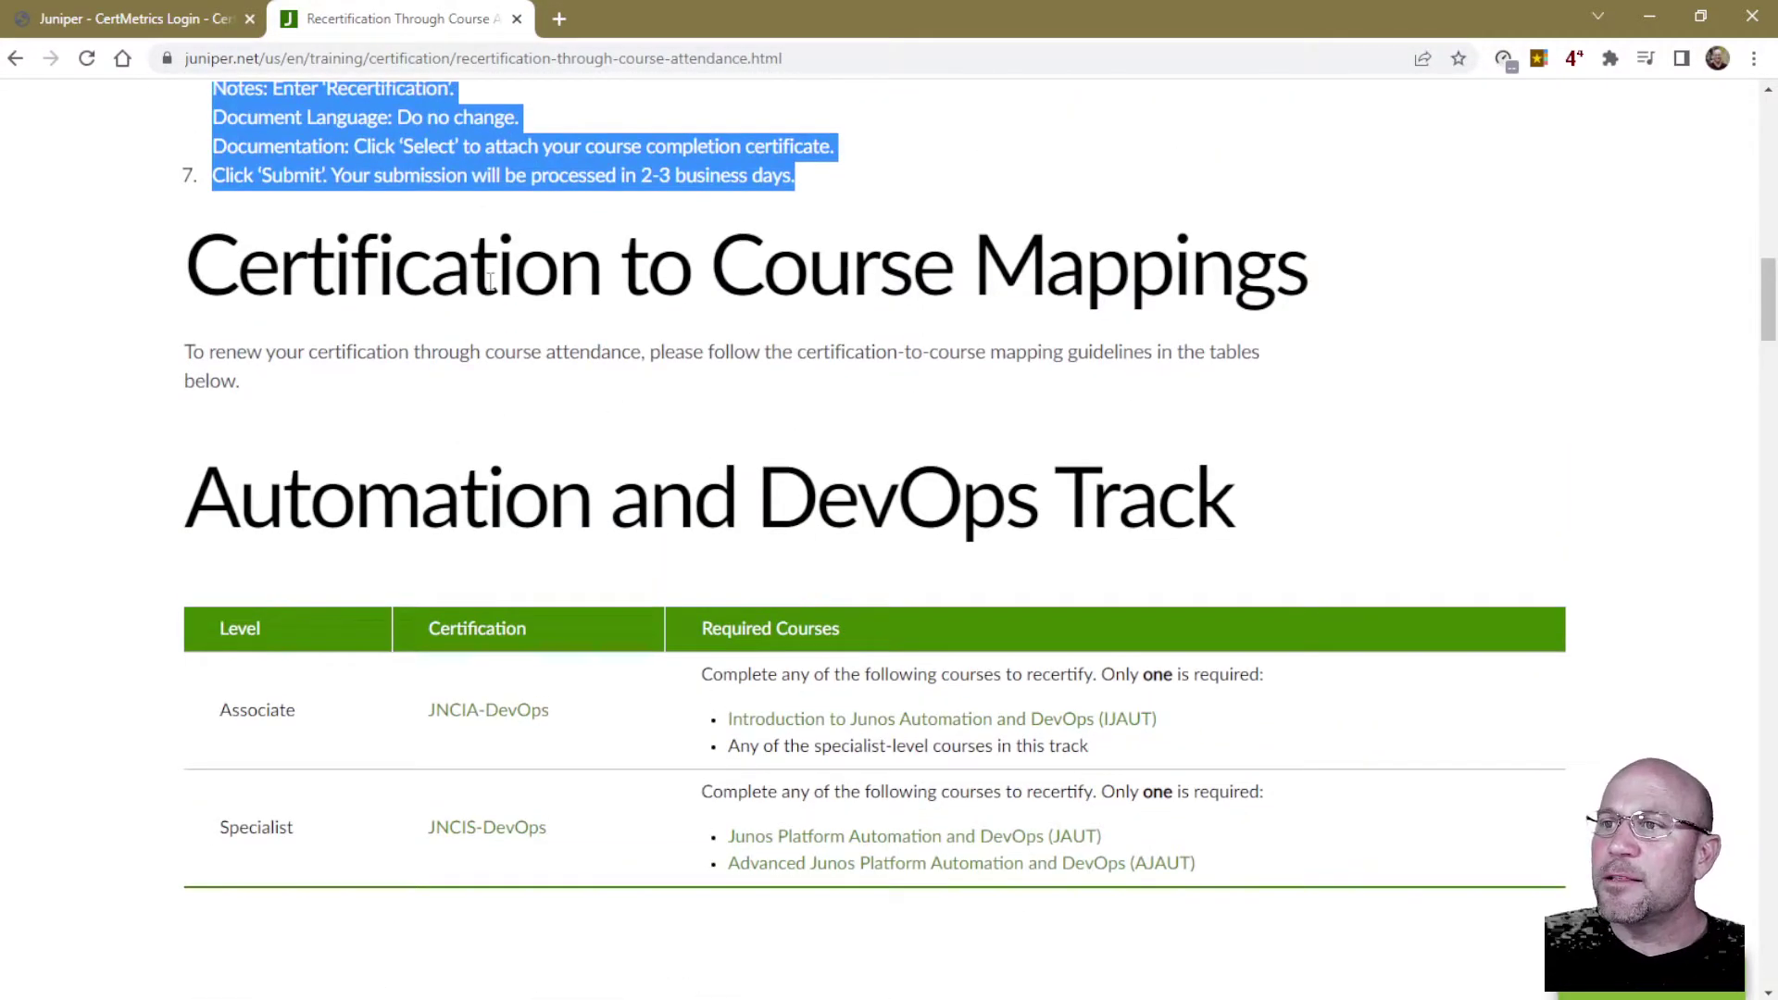
{"action": "left_click_drag", "start_coordinate": [726, 269], "coordinate": [1236, 283]}
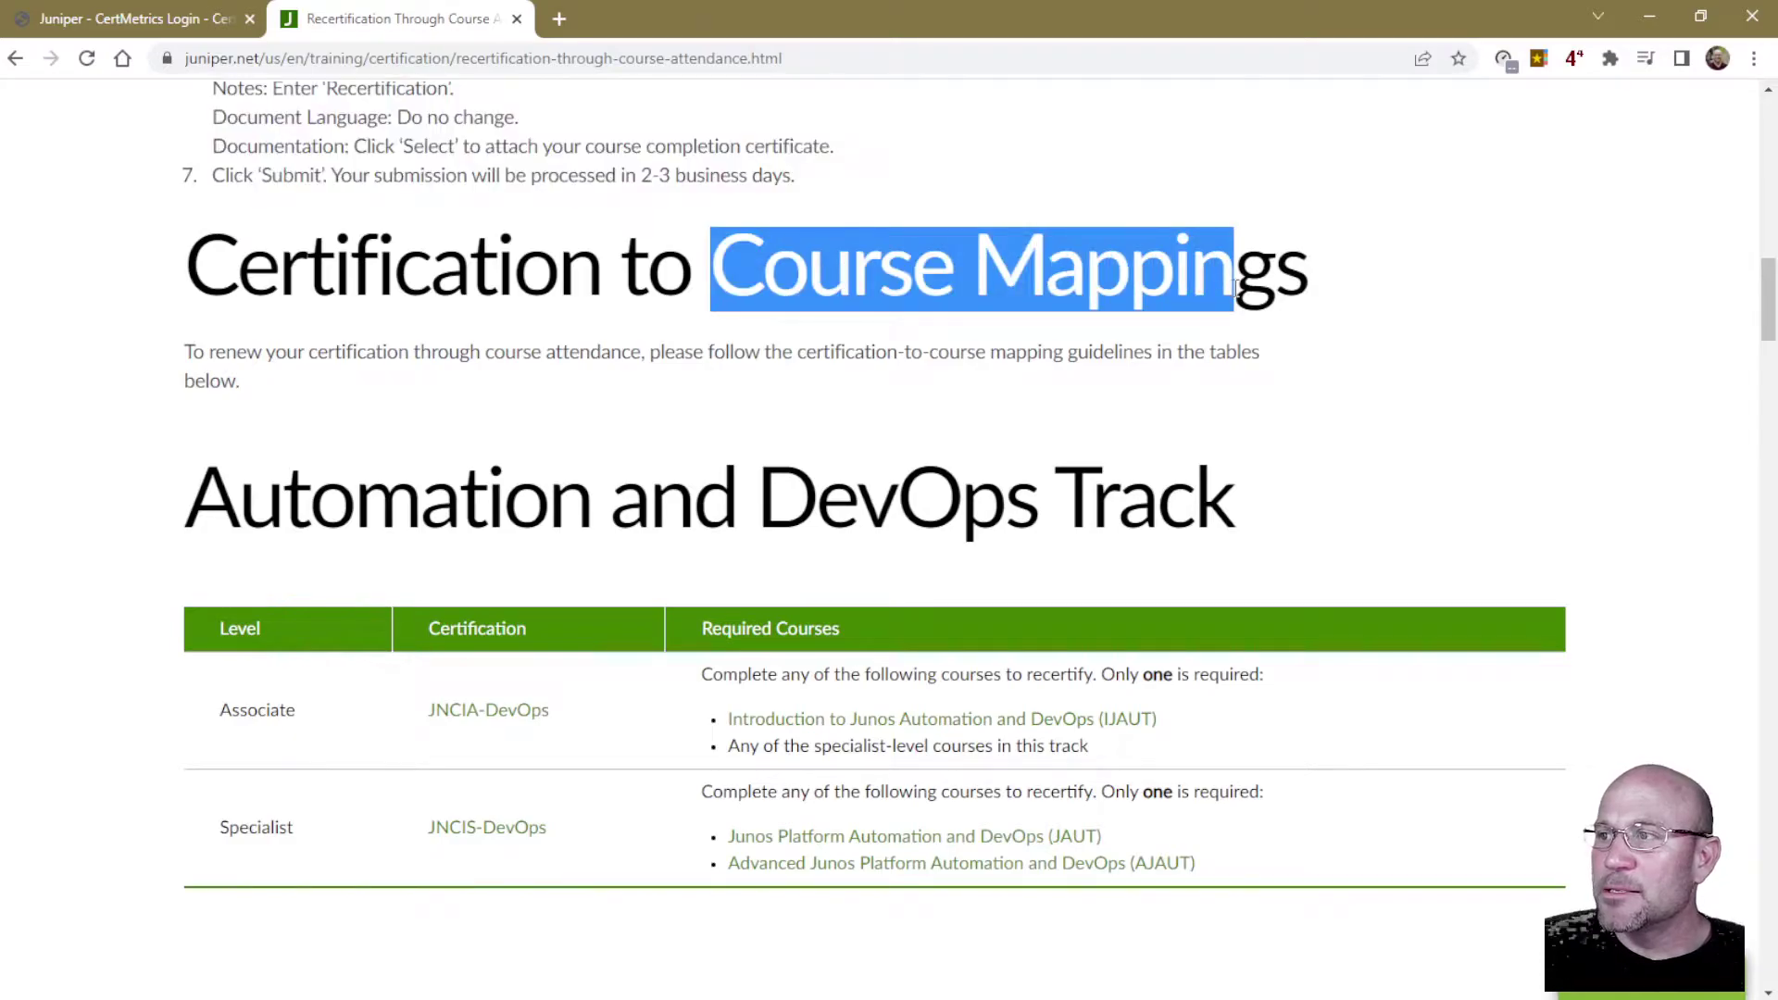
{"action": "double_click", "coordinate": [463, 292]}
{"action": "scroll", "coordinate": [699, 663], "scroll_direction": "down", "scroll_amount": 1}
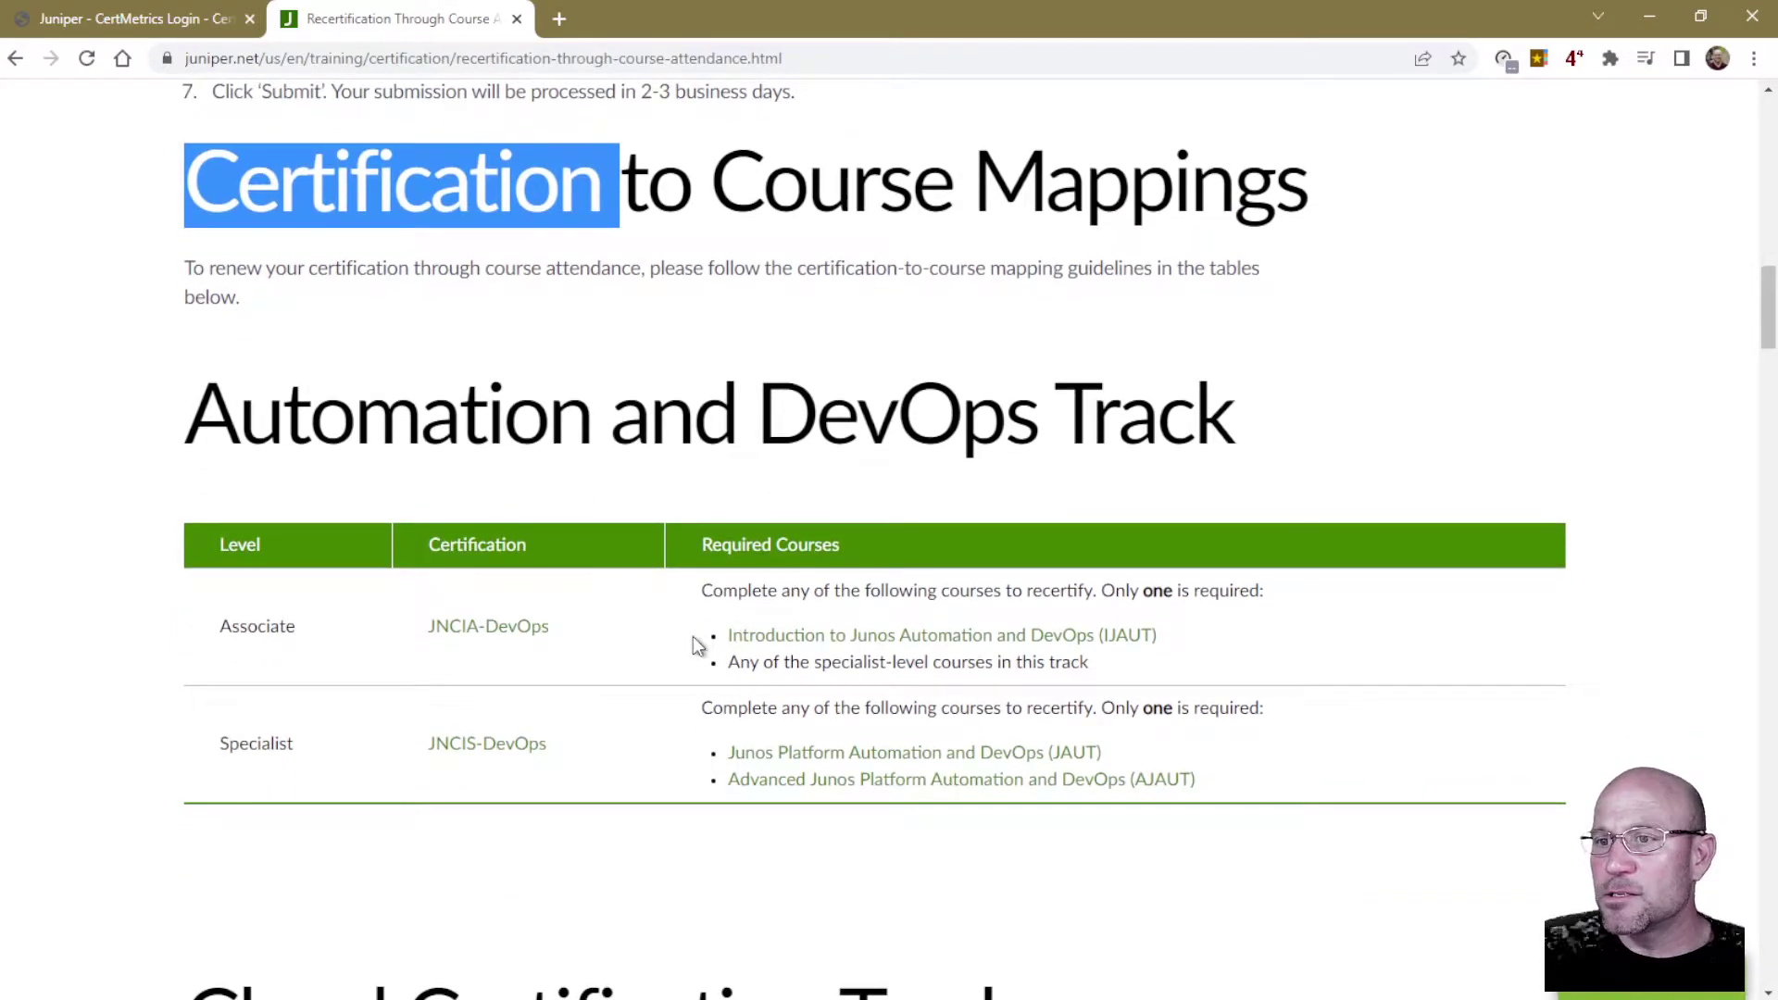
{"action": "scroll", "coordinate": [648, 648], "scroll_direction": "down", "scroll_amount": 2}
{"action": "left_click_drag", "start_coordinate": [190, 306], "coordinate": [1310, 317]}
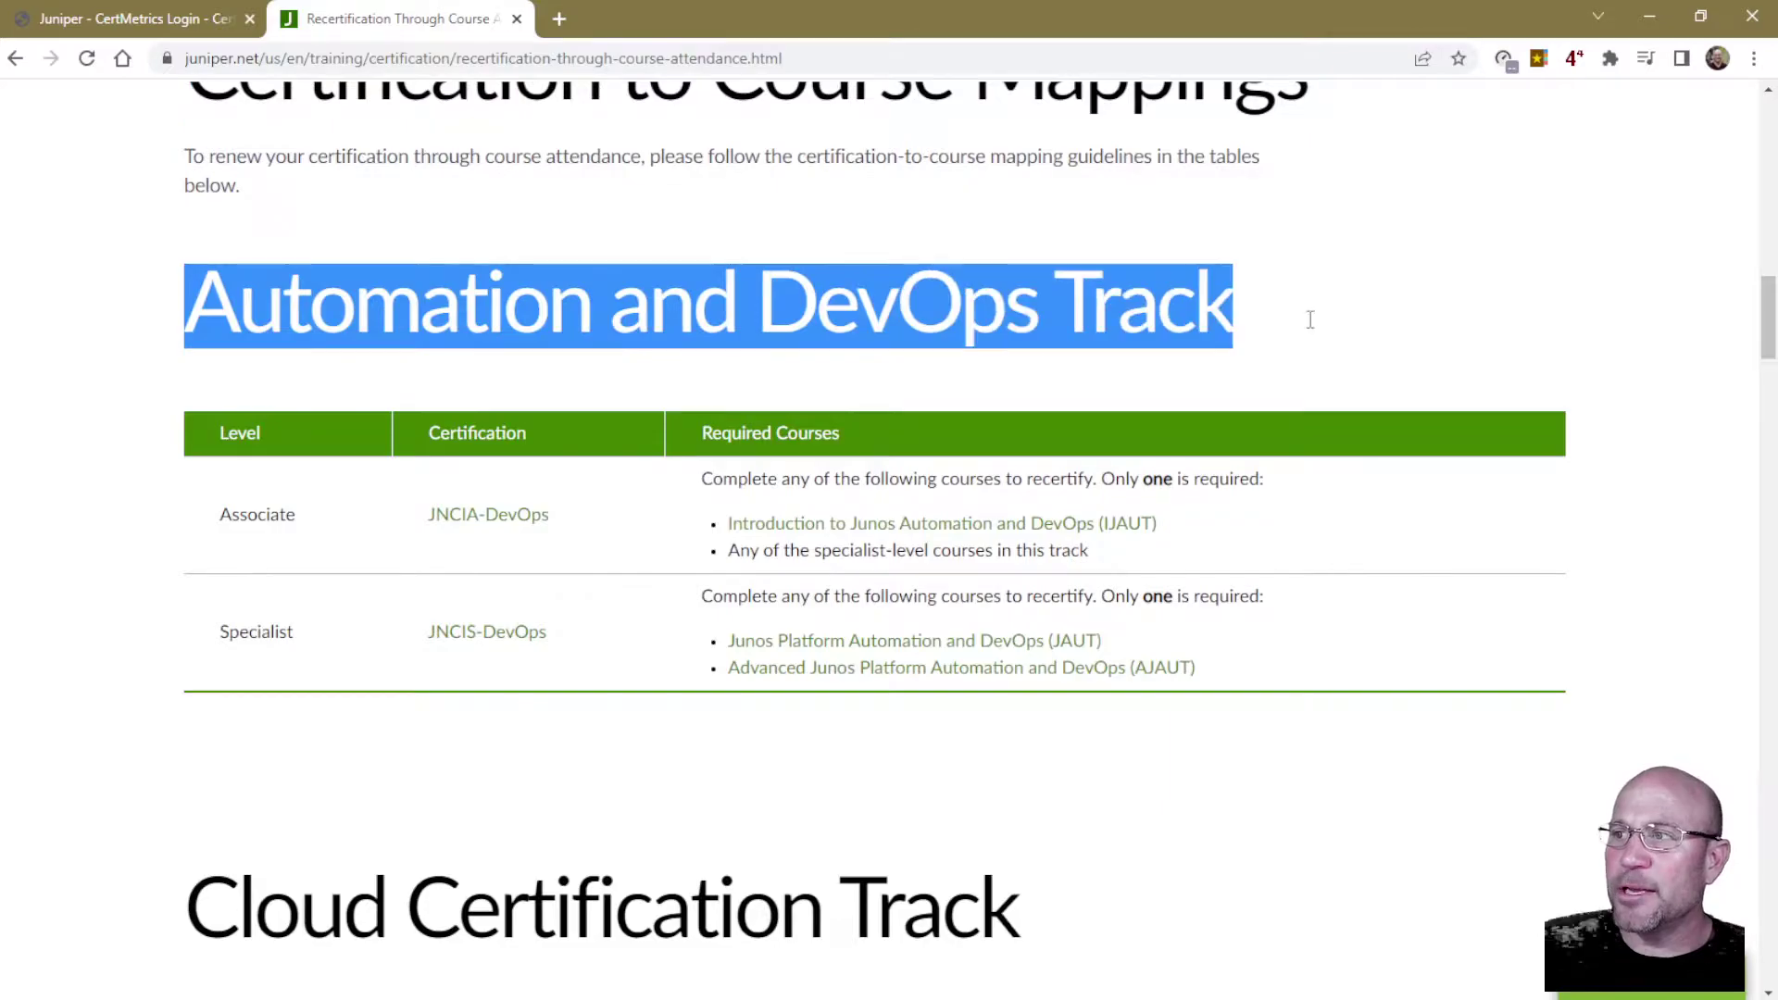
Review the required-course tables from the Cloud track through the Service Provider Routing and Switching track, and return to the page start.
{"action": "scroll", "coordinate": [1155, 584], "scroll_direction": "down", "scroll_amount": 4}
{"action": "left_click_drag", "start_coordinate": [188, 551], "coordinate": [1137, 552]}
{"action": "scroll", "coordinate": [926, 648], "scroll_direction": "down", "scroll_amount": 9}
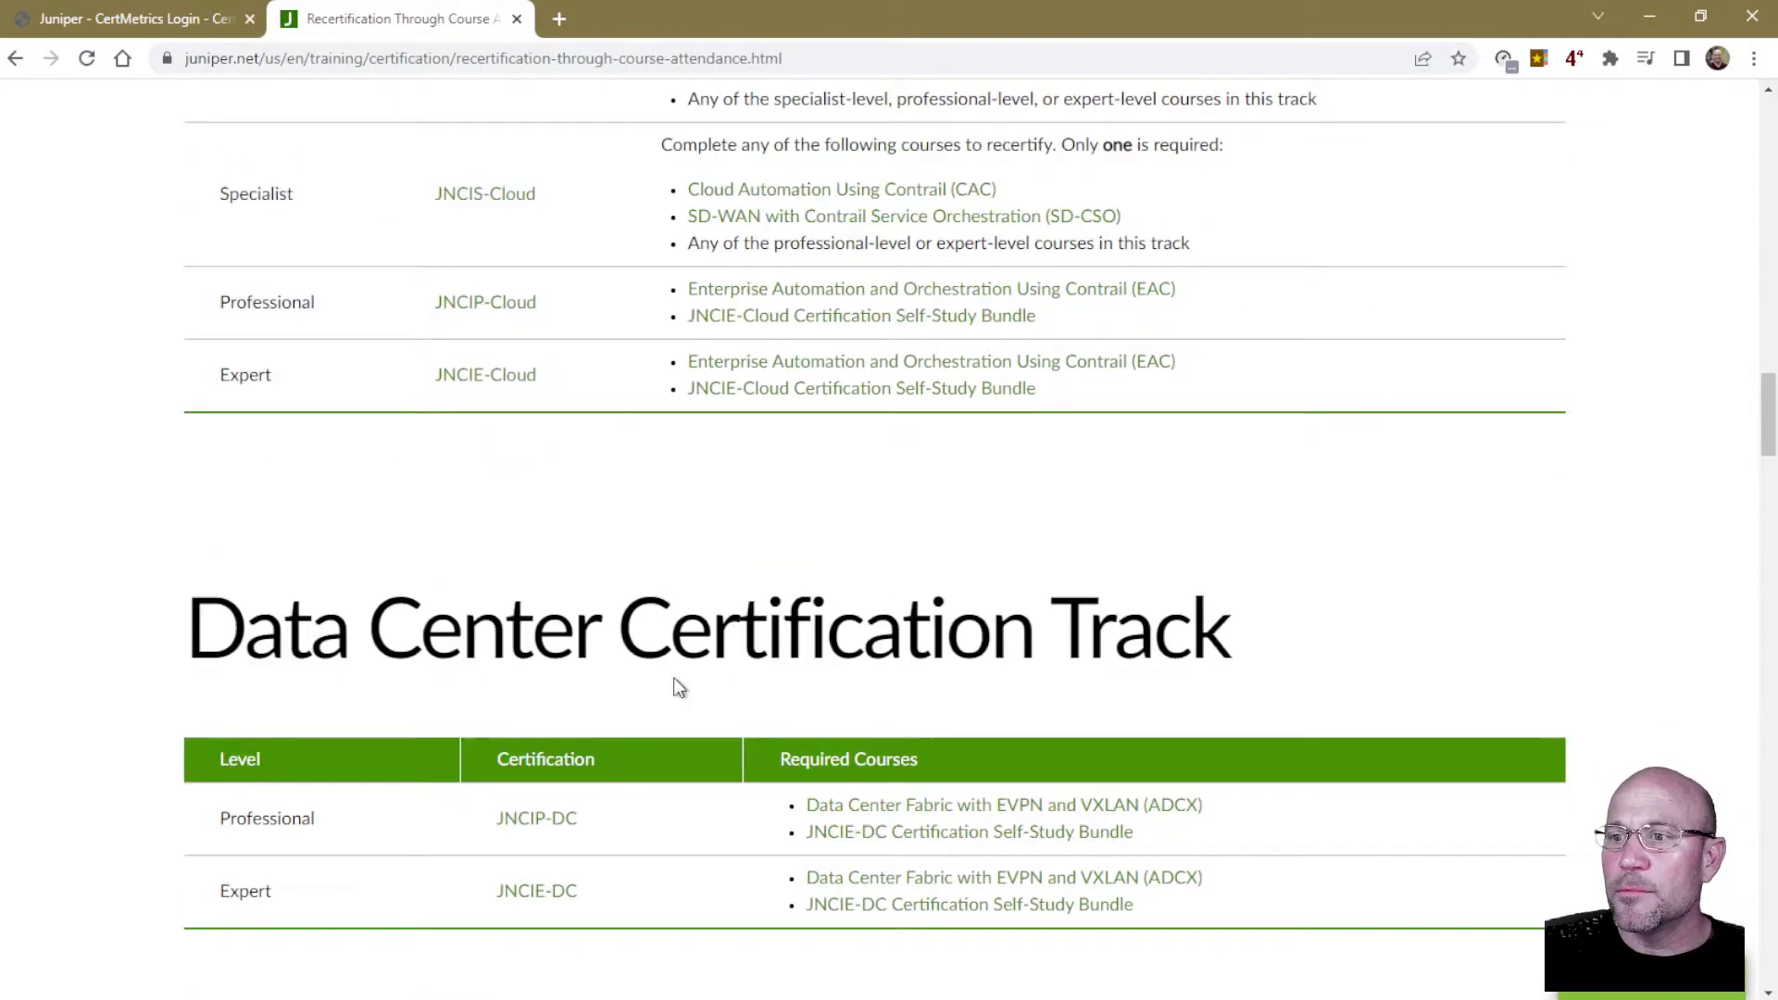
{"action": "scroll", "coordinate": [509, 625], "scroll_direction": "down", "scroll_amount": 7}
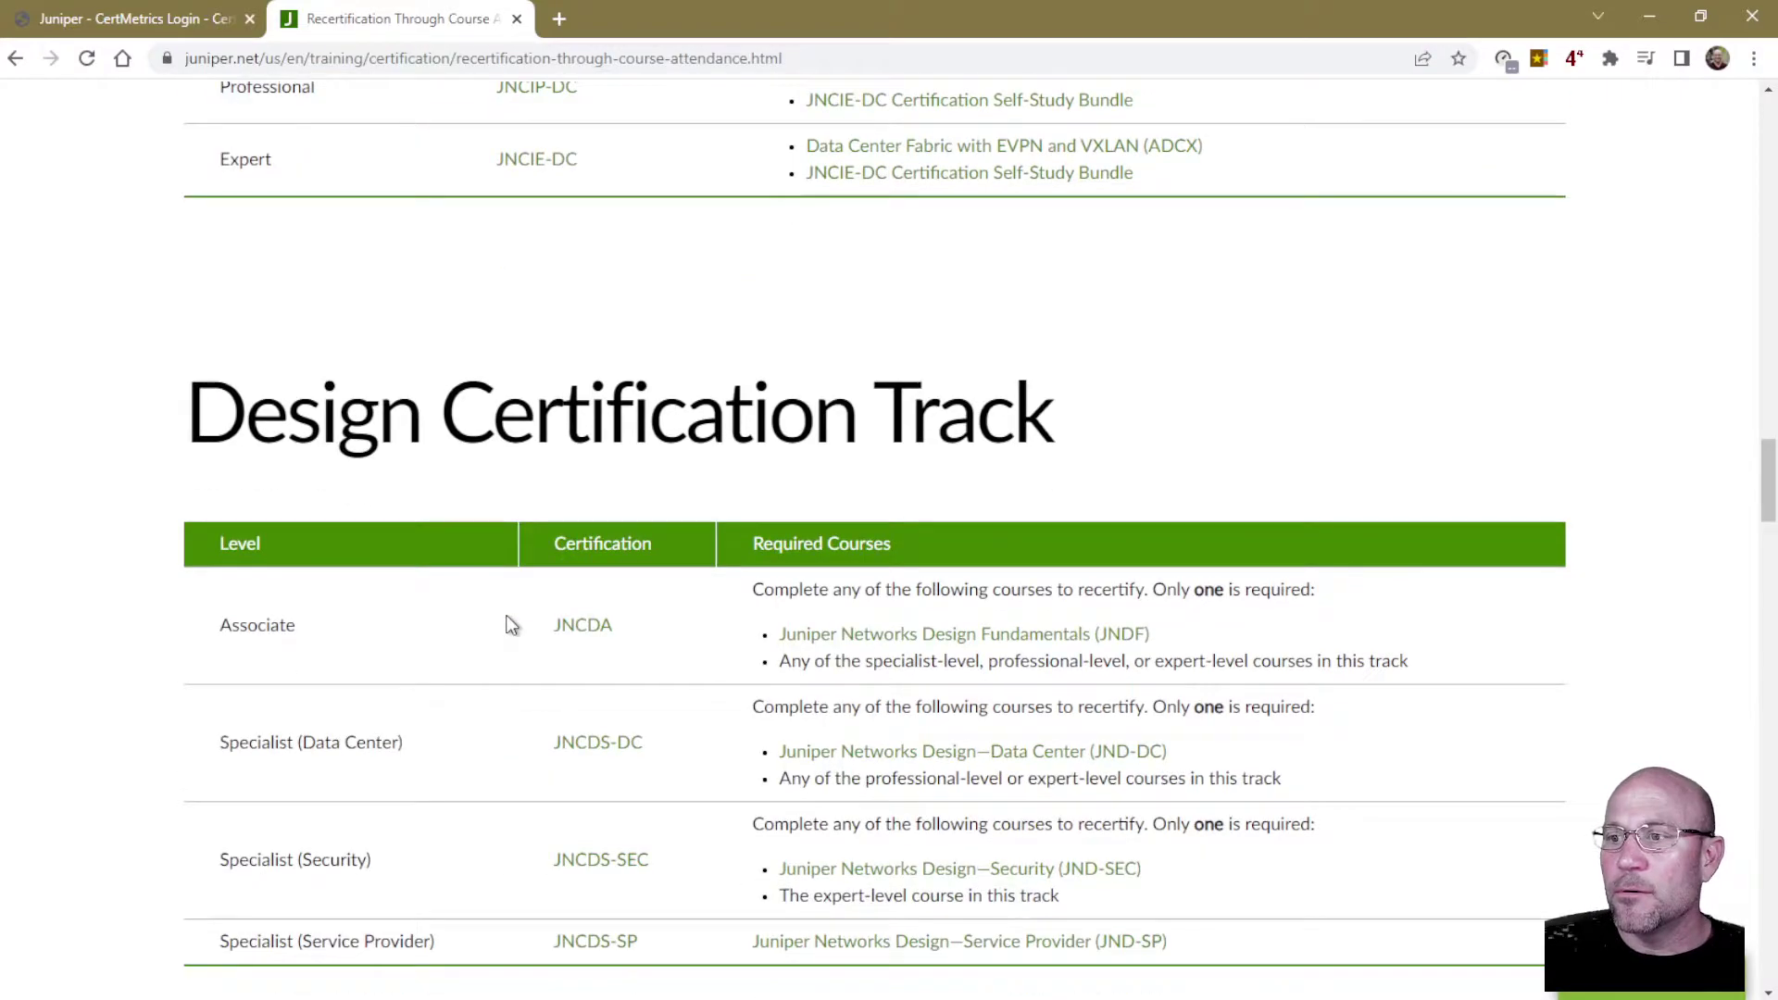
{"action": "scroll", "coordinate": [532, 546], "scroll_direction": "down", "scroll_amount": 15}
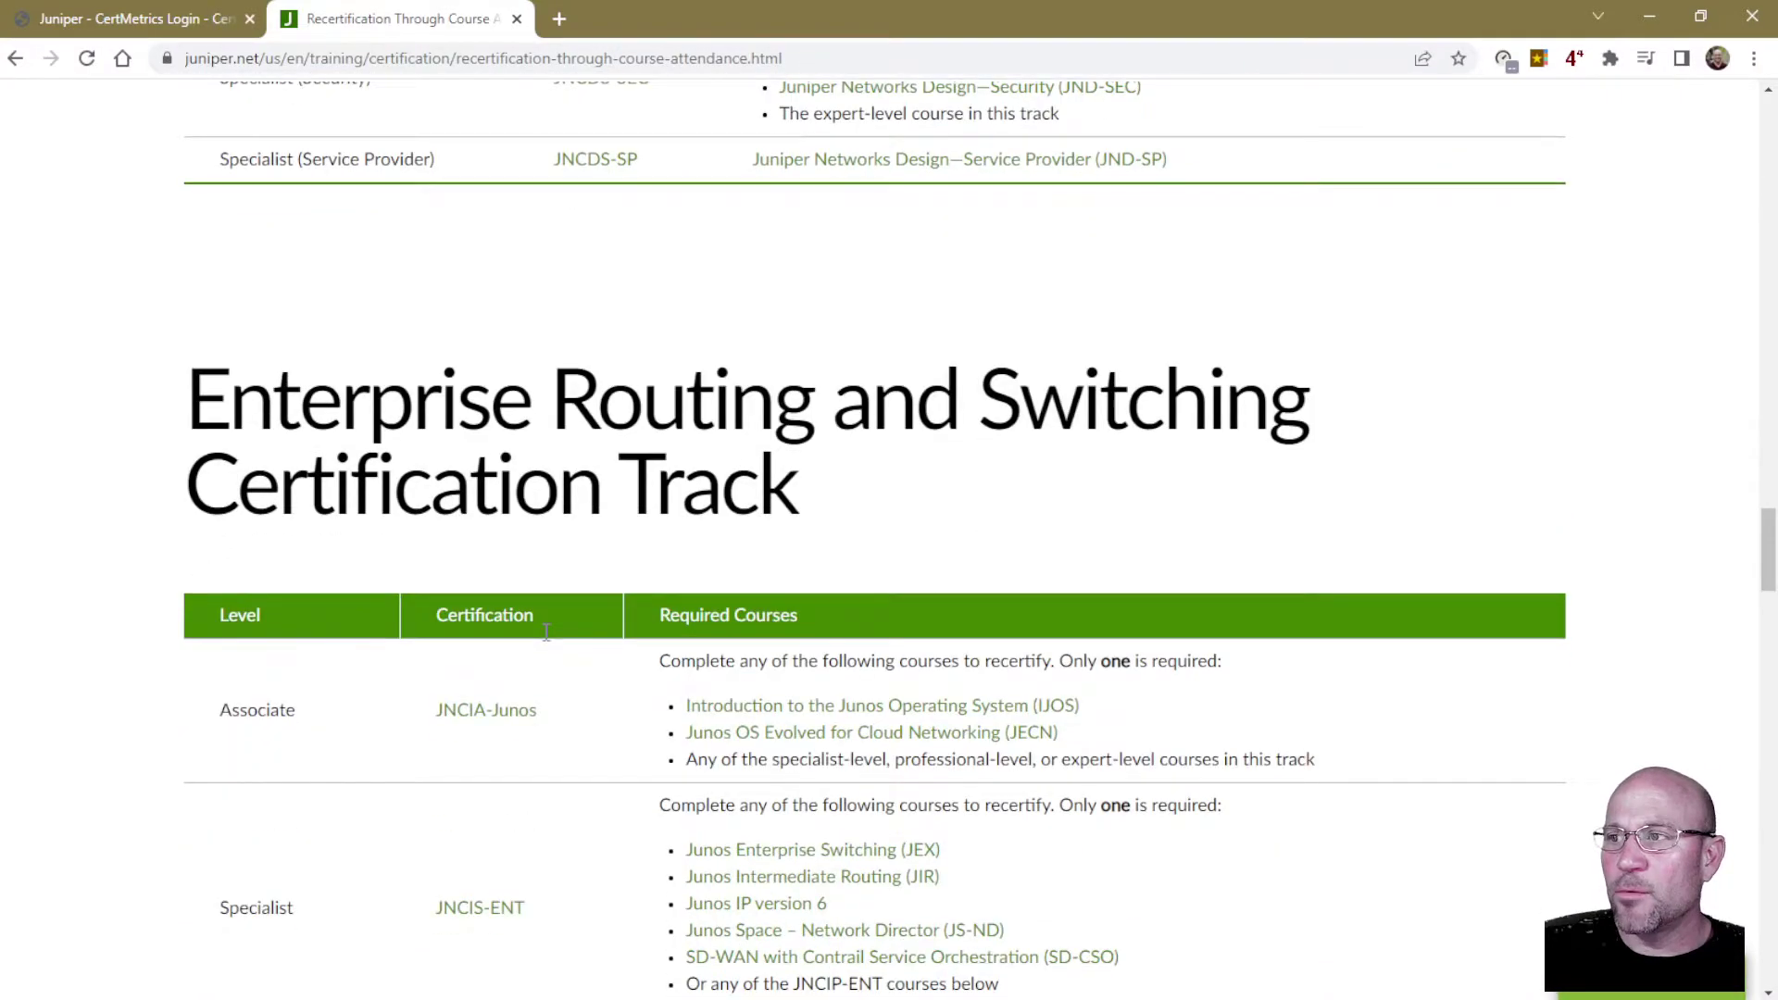
{"action": "scroll", "coordinate": [554, 641], "scroll_direction": "down", "scroll_amount": 11}
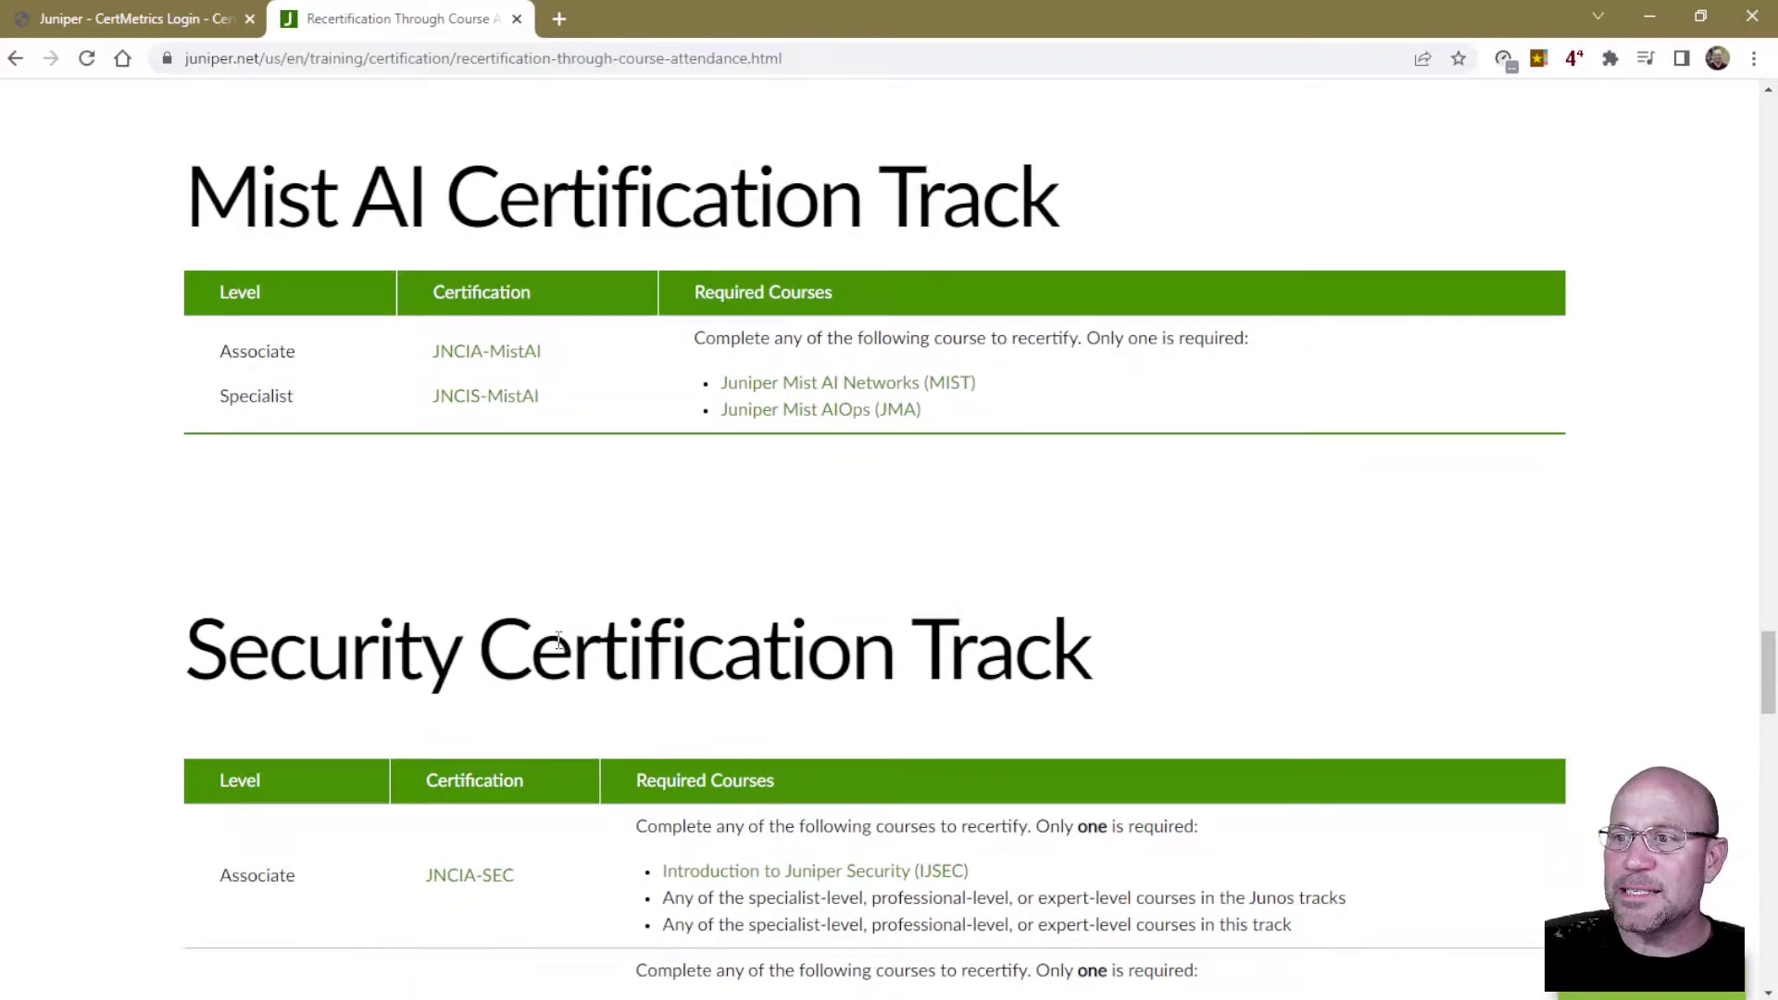
{"action": "scroll", "coordinate": [565, 646], "scroll_direction": "down", "scroll_amount": 11}
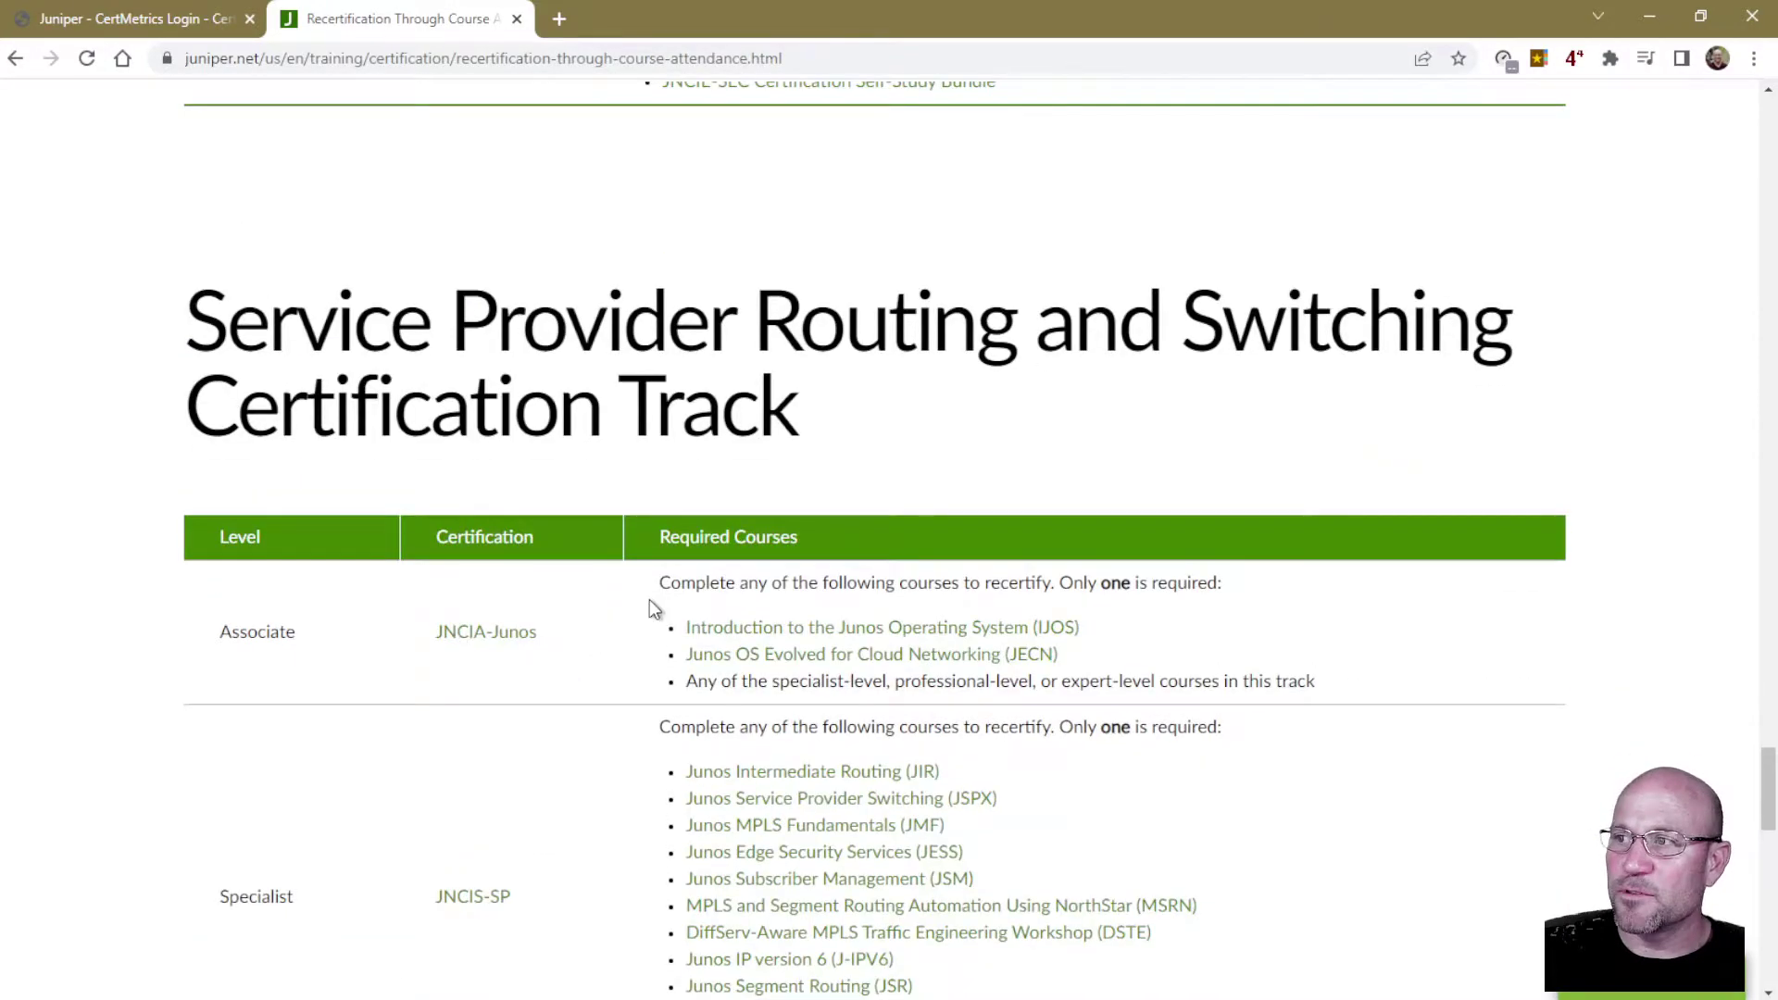
{"action": "scroll", "coordinate": [669, 642], "scroll_direction": "down", "scroll_amount": 12}
{"action": "scroll", "coordinate": [565, 769], "scroll_direction": "up", "scroll_amount": 7}
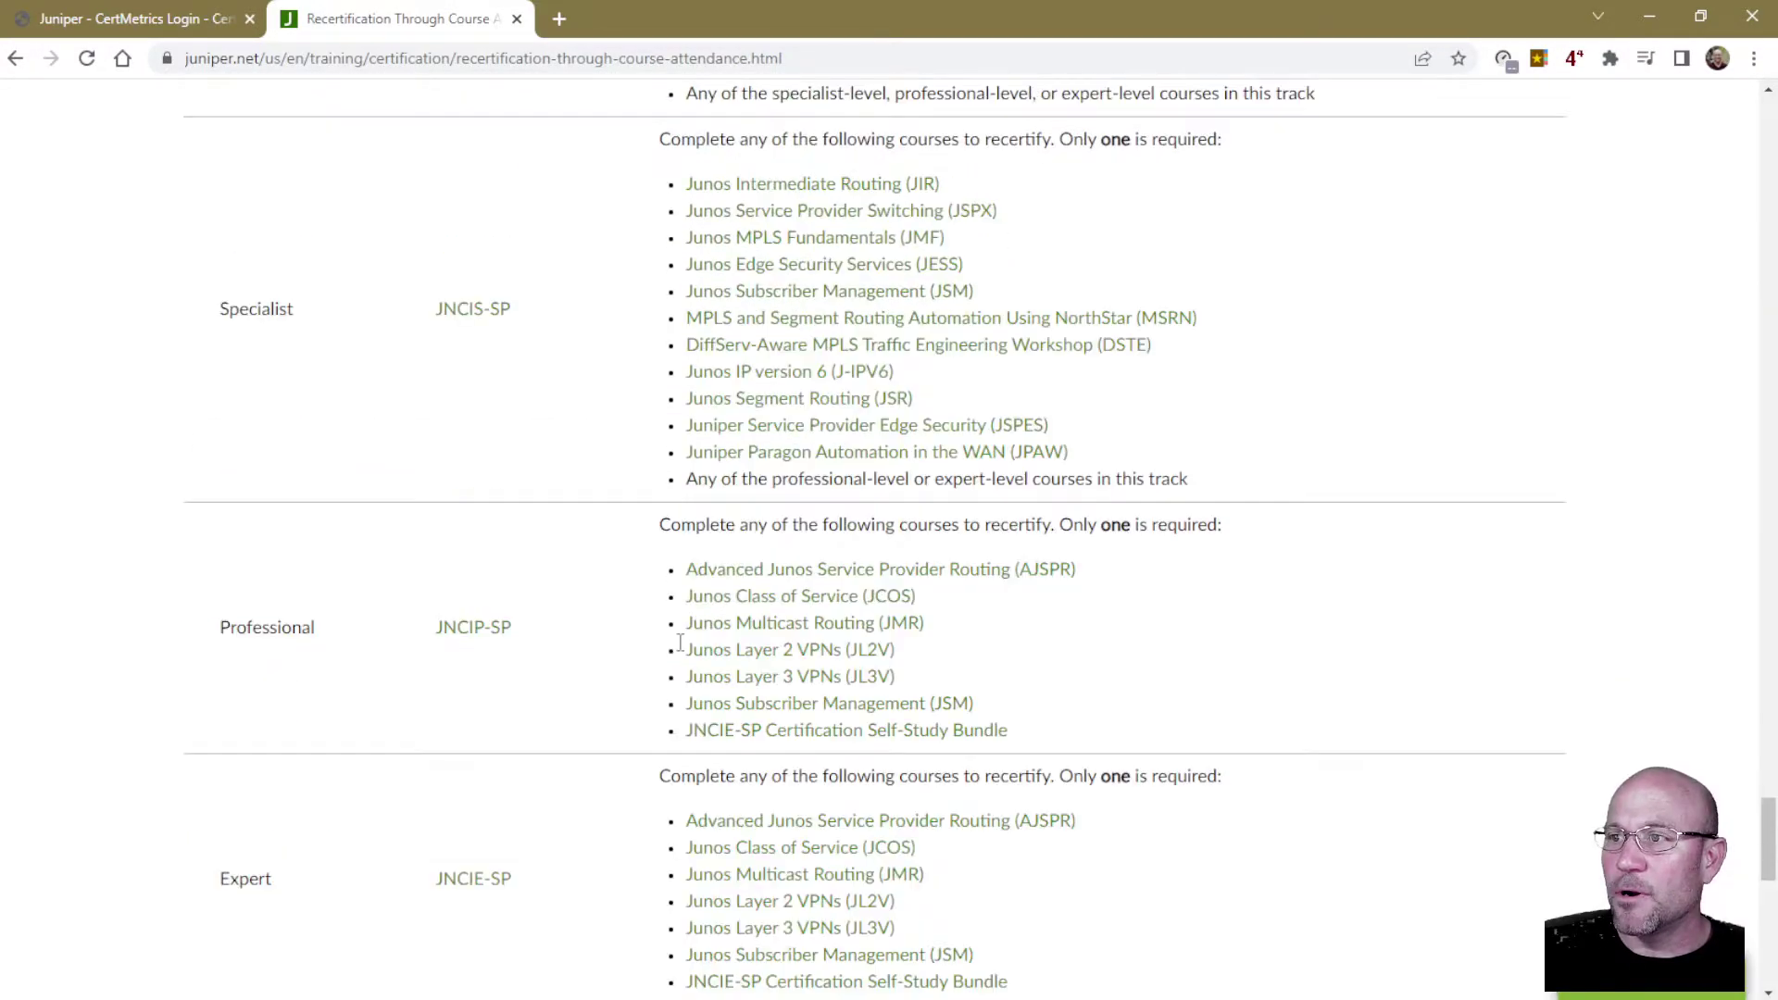
{"action": "scroll", "coordinate": [454, 891], "scroll_direction": "down", "scroll_amount": 3}
{"action": "scroll", "coordinate": [454, 891], "scroll_direction": "down", "scroll_amount": 3}
{"action": "scroll", "coordinate": [330, 758], "scroll_direction": "up", "scroll_amount": 20}
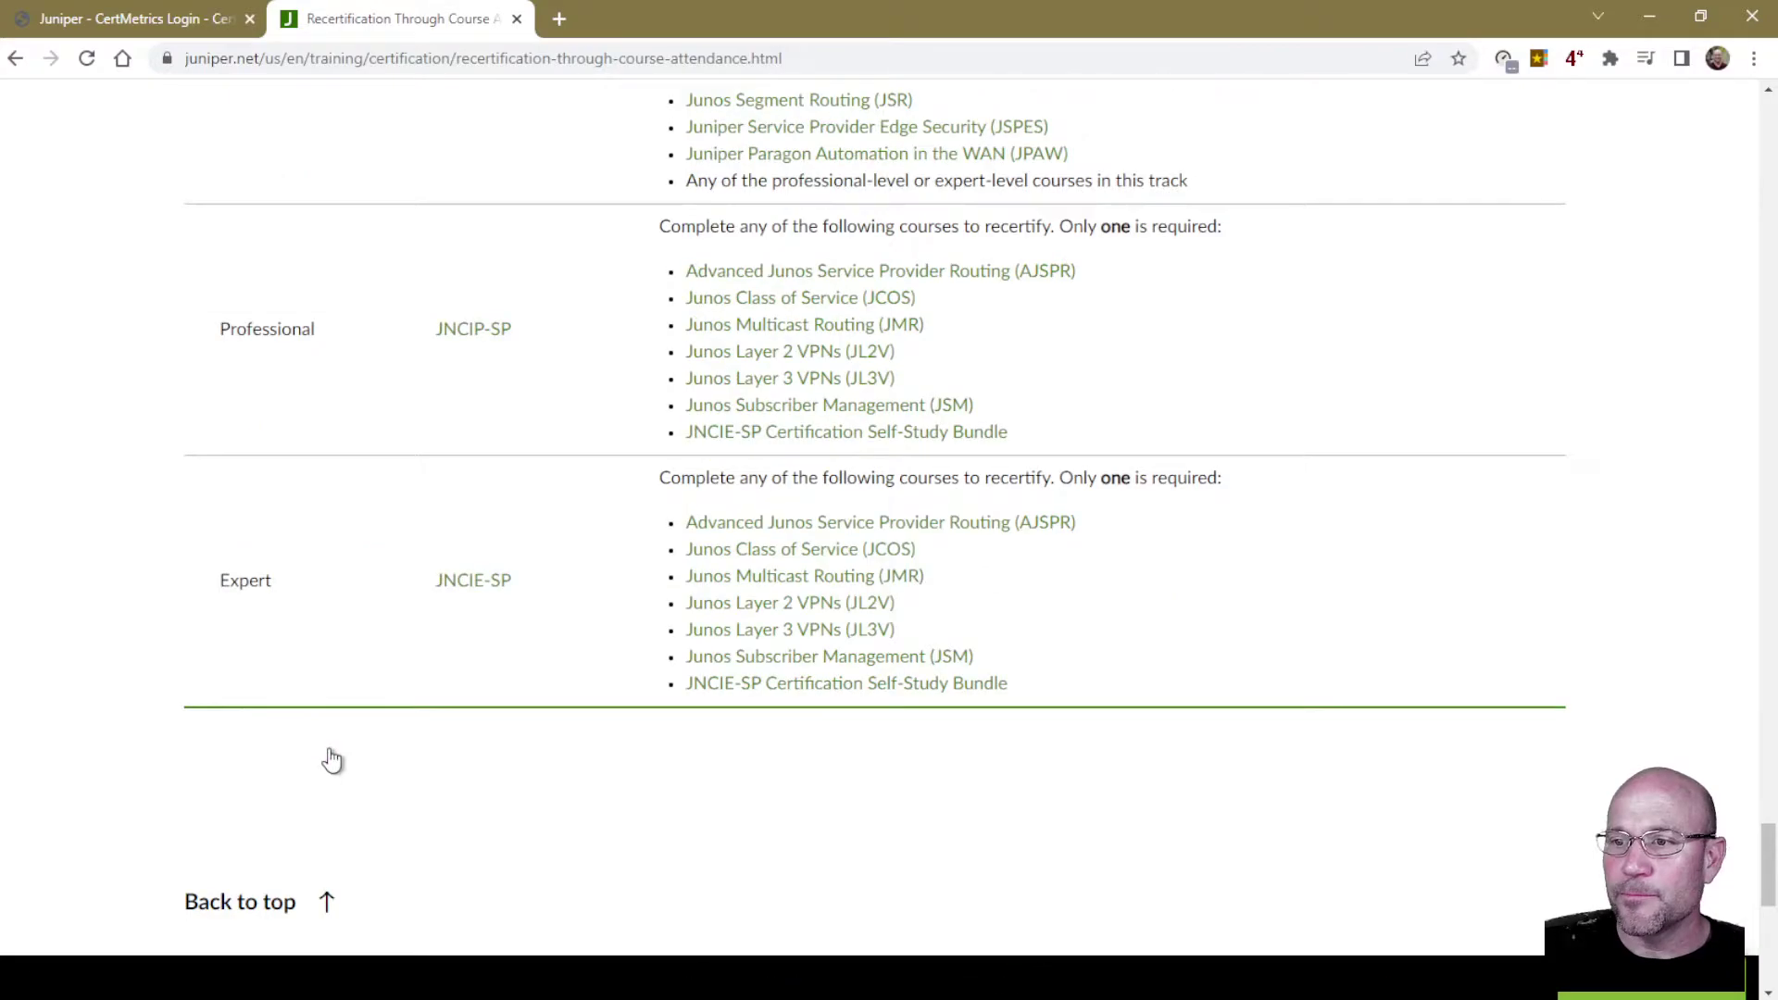
{"action": "scroll", "coordinate": [332, 760], "scroll_direction": "up", "scroll_amount": 20}
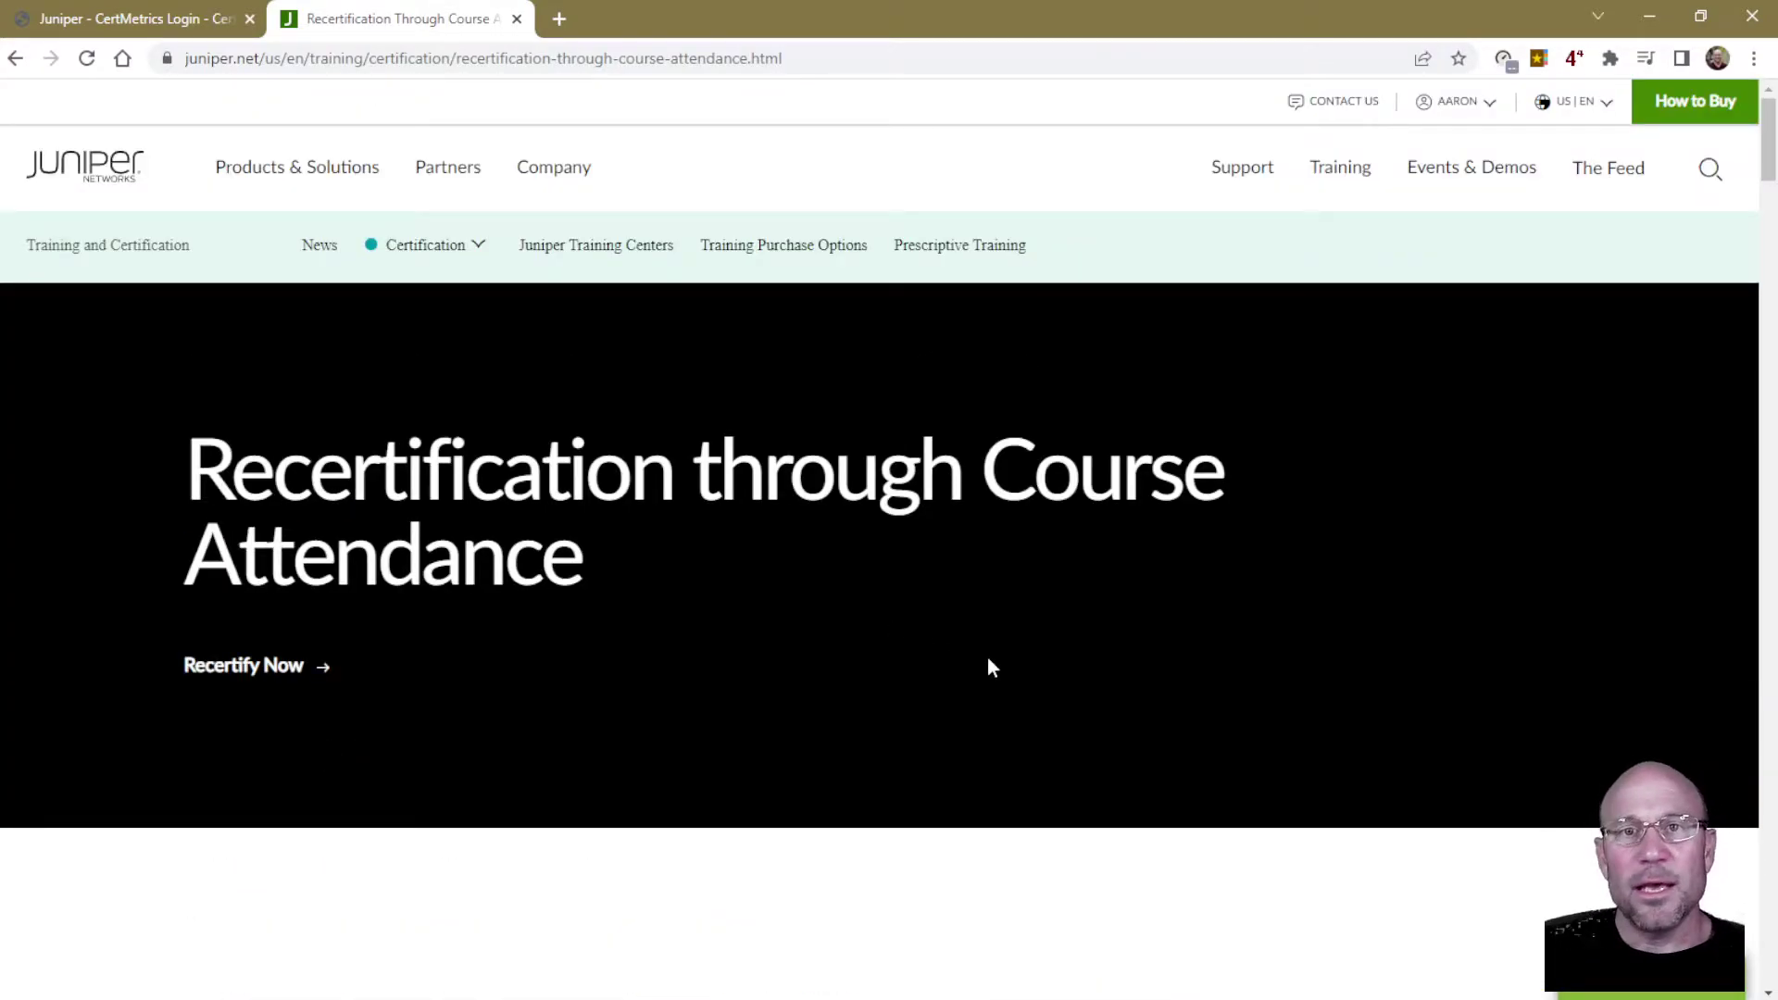
Go back to the course mappings and highlight "Data Center" and "Design" in their certification track headings.
{"action": "scroll", "coordinate": [989, 667], "scroll_direction": "down", "scroll_amount": 2}
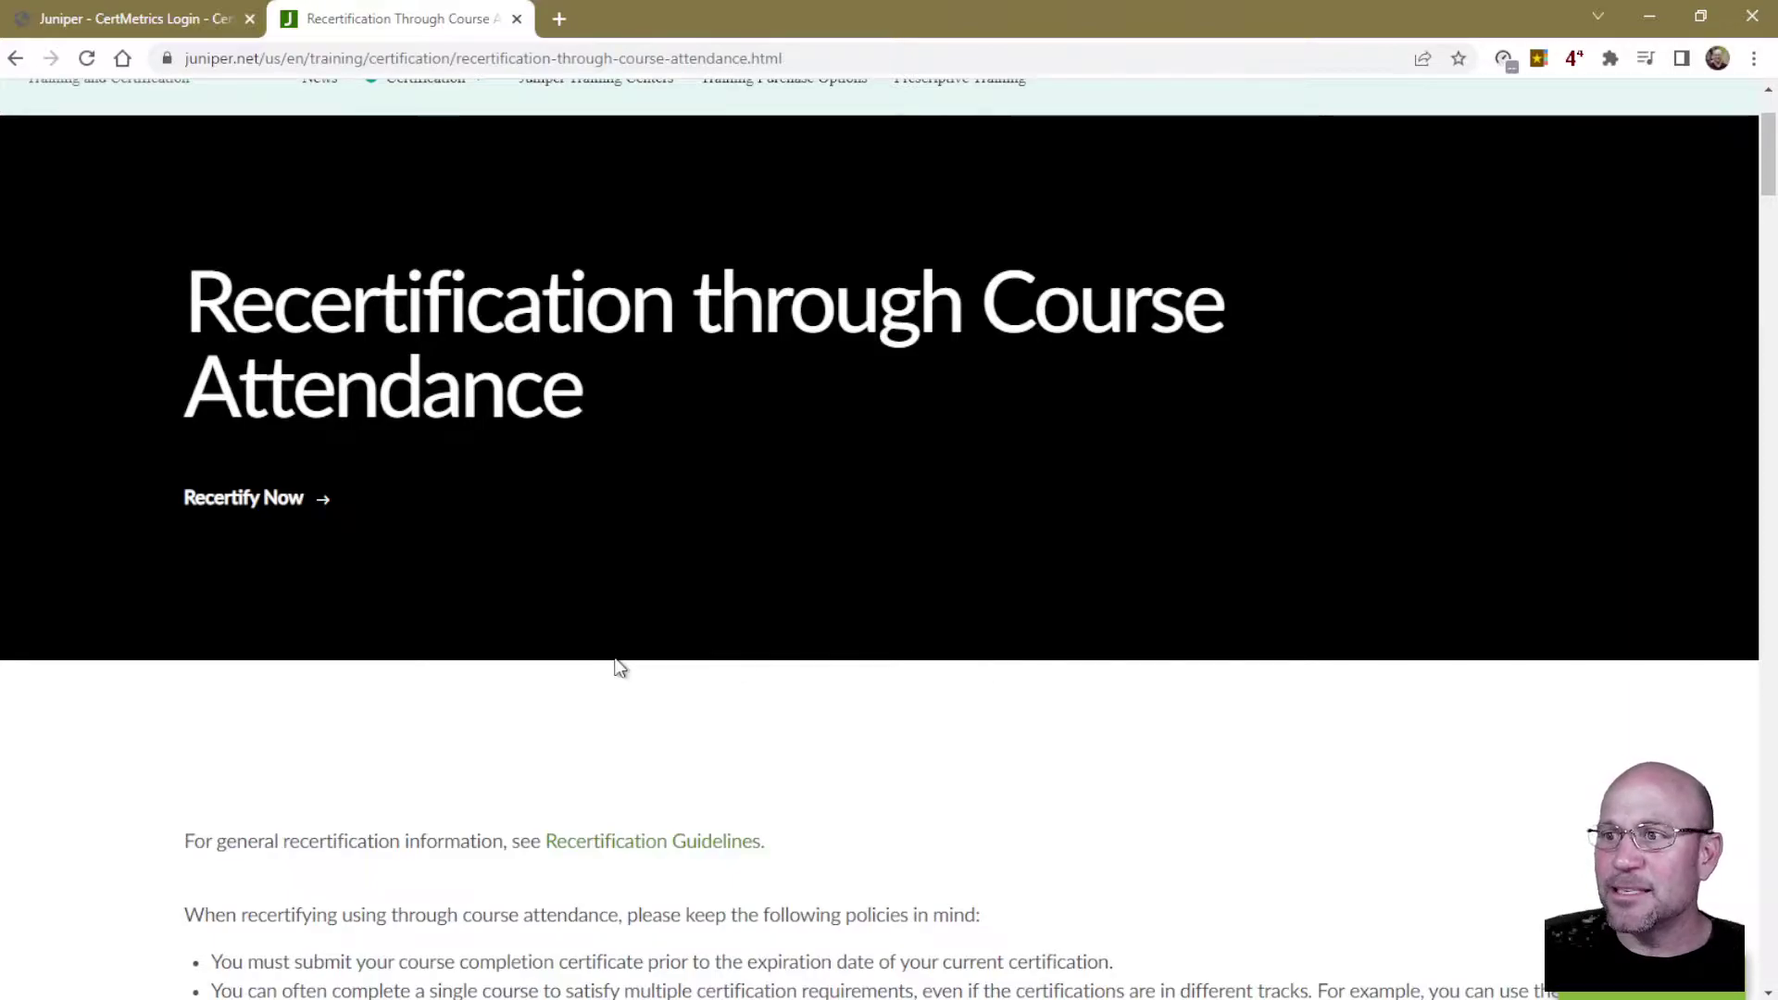
{"action": "scroll", "coordinate": [619, 667], "scroll_direction": "down", "scroll_amount": 20}
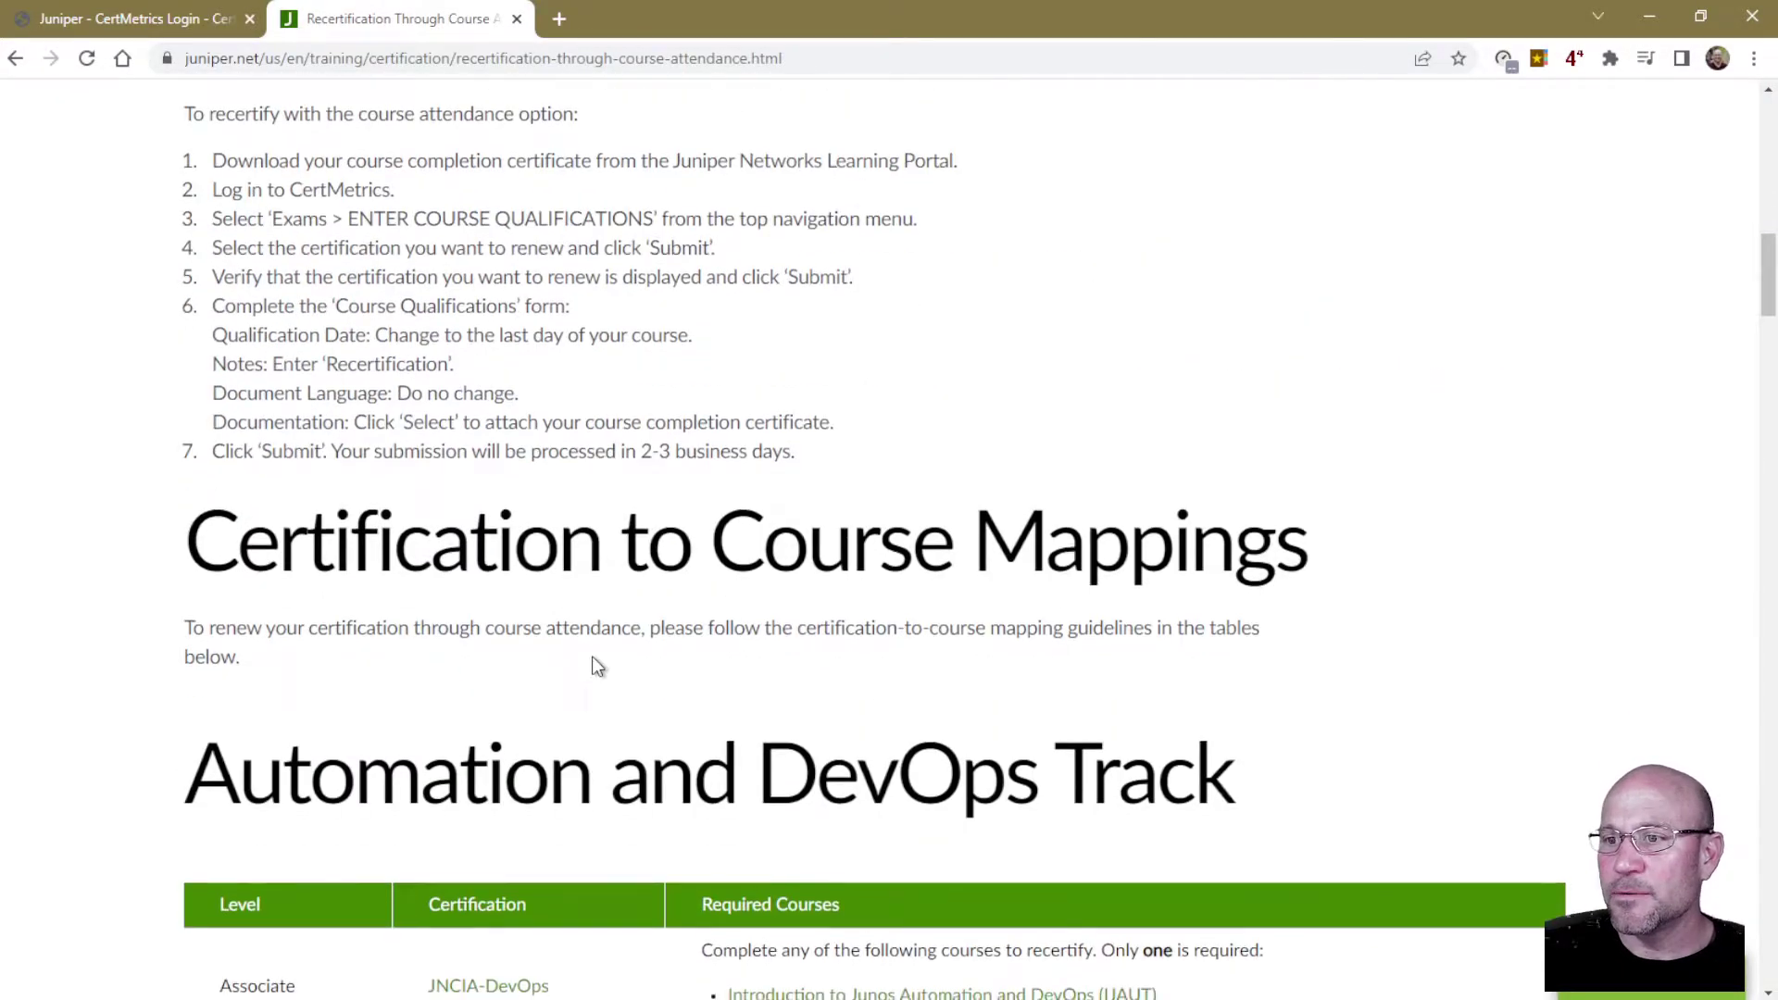
{"action": "scroll", "coordinate": [597, 665], "scroll_direction": "down", "scroll_amount": 15}
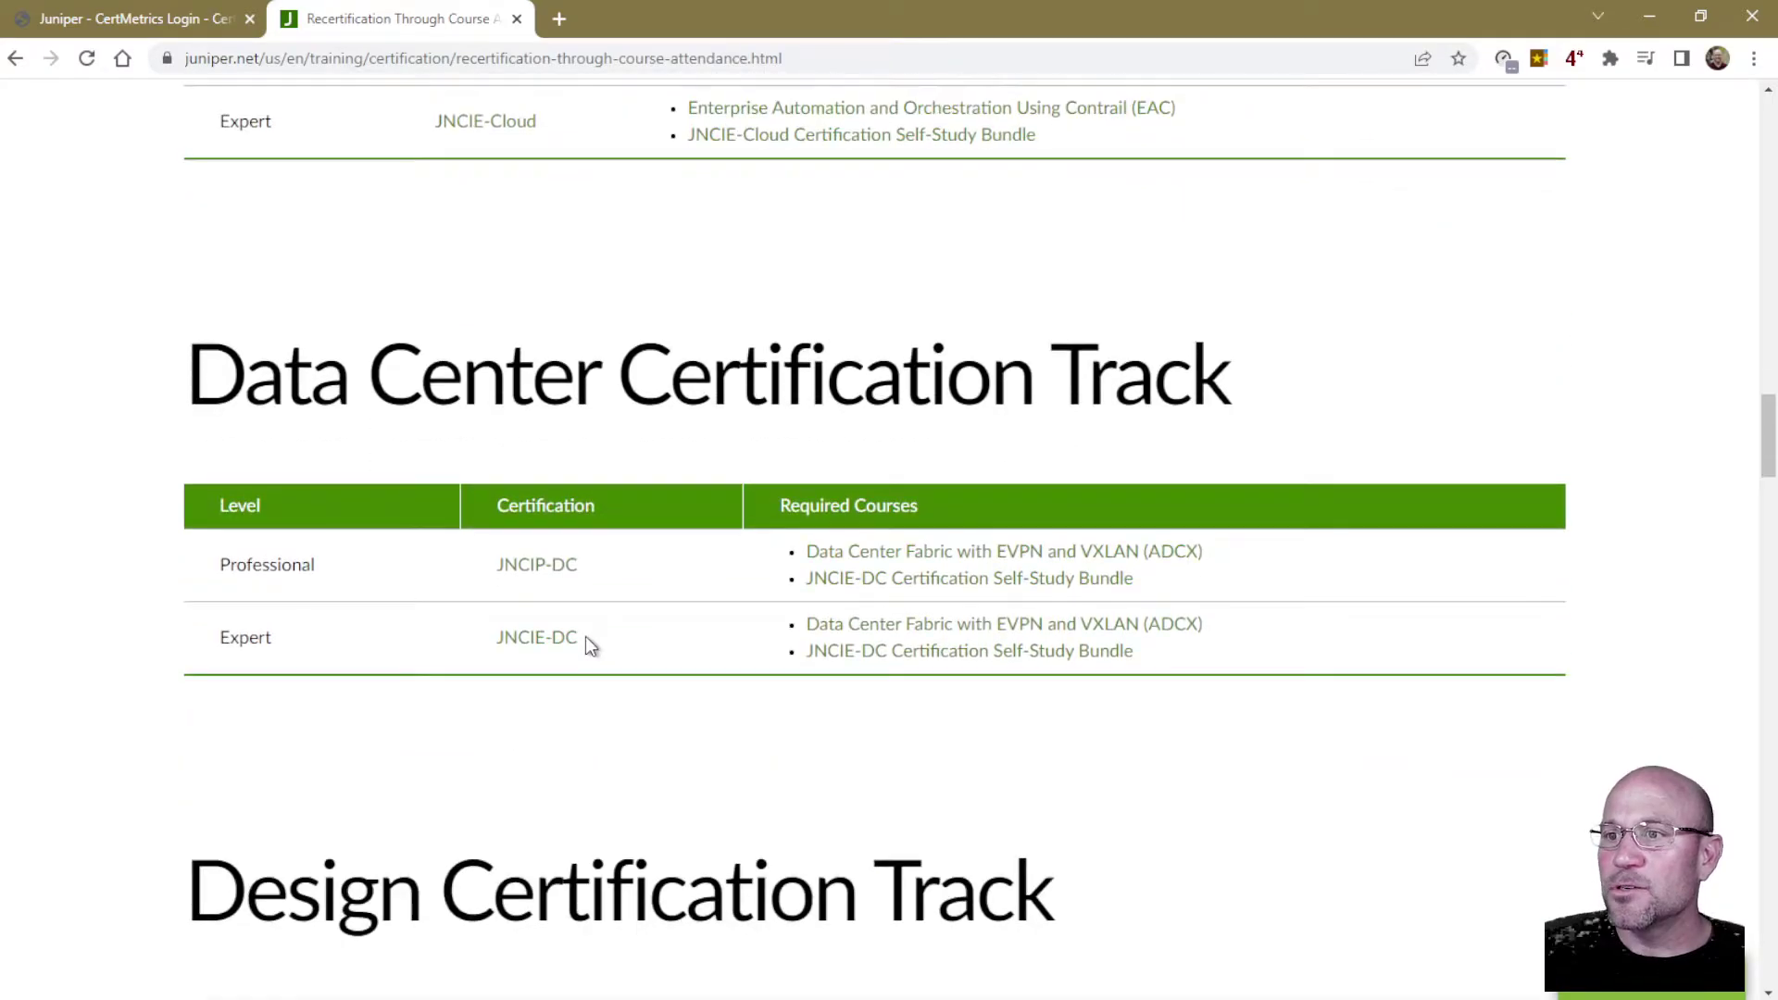
{"action": "left_click_drag", "start_coordinate": [188, 375], "coordinate": [613, 399]}
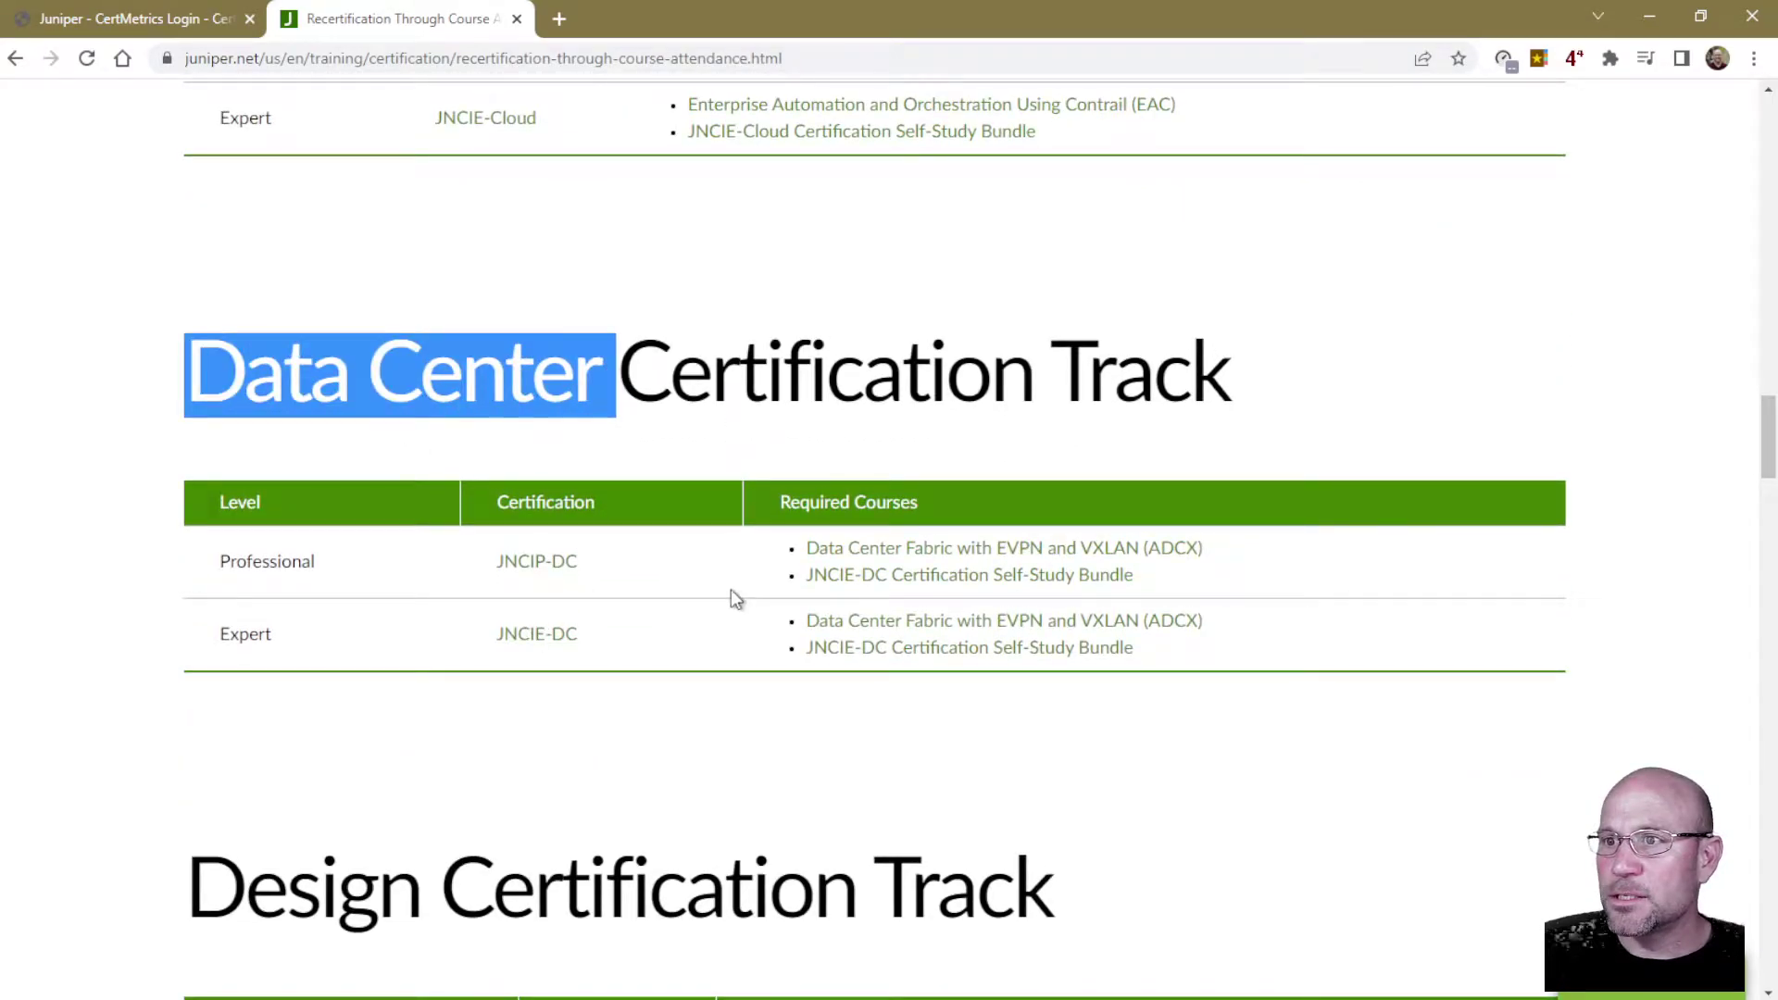
{"action": "scroll", "coordinate": [305, 659], "scroll_direction": "down", "scroll_amount": 3}
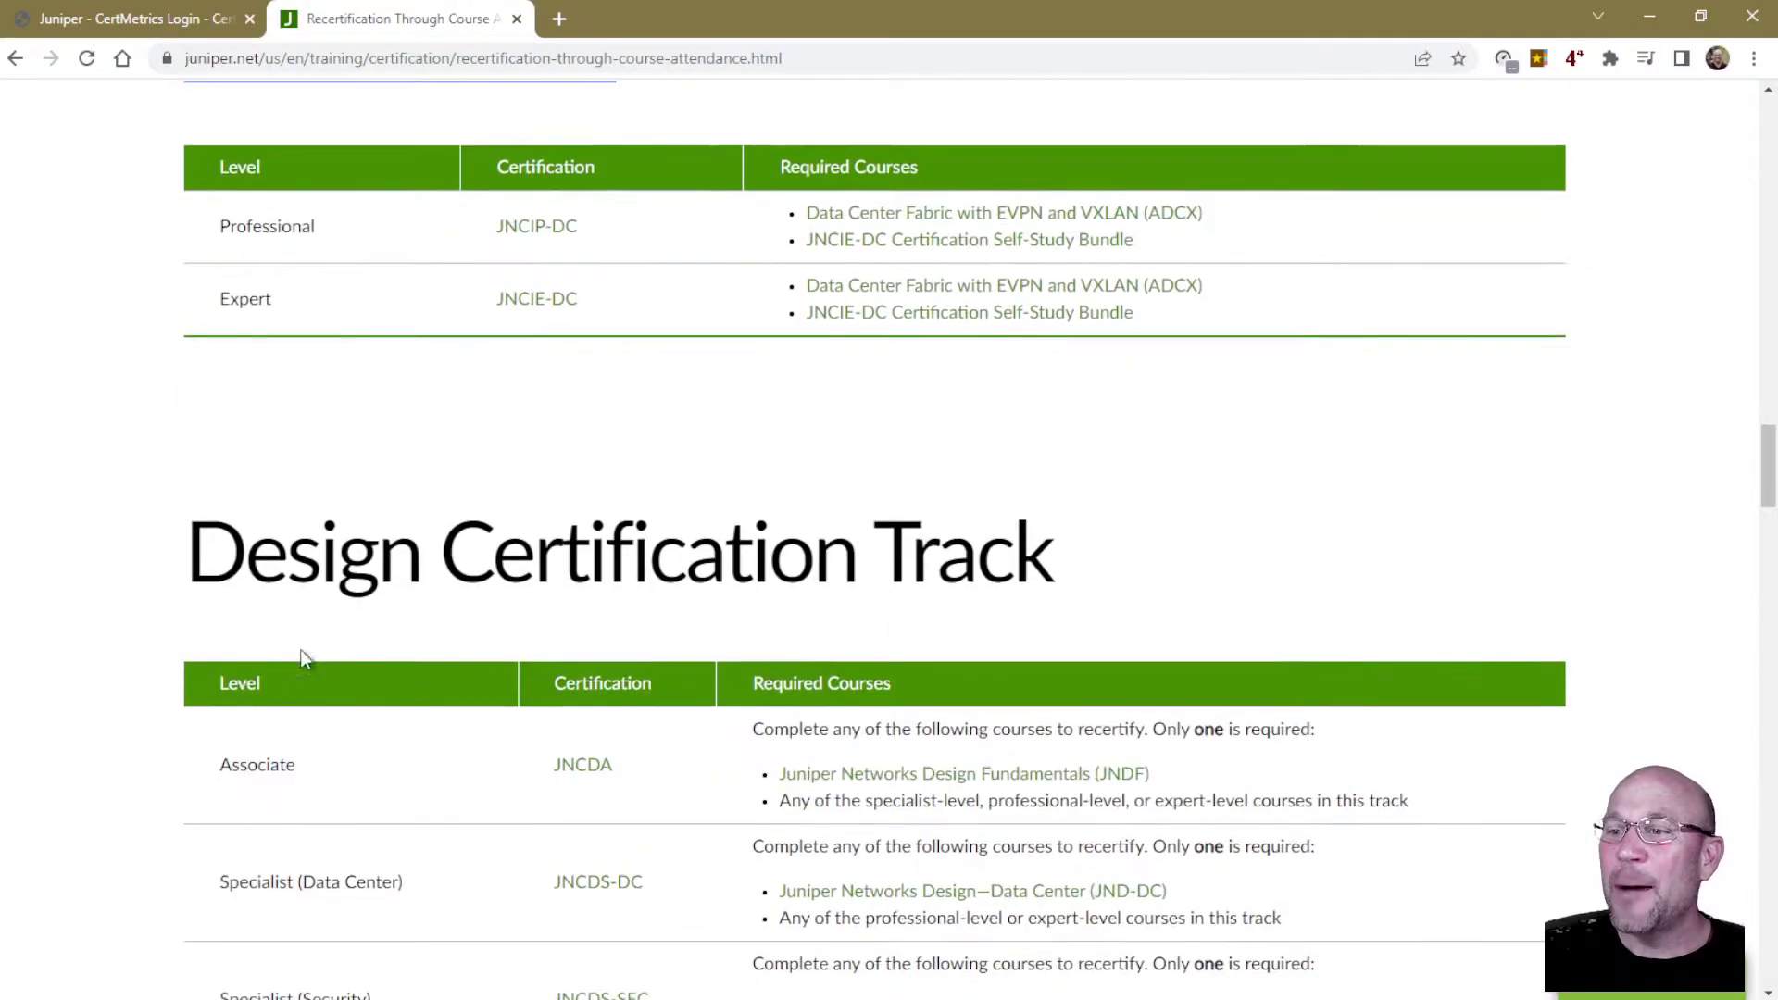
{"action": "double_click", "coordinate": [287, 556]}
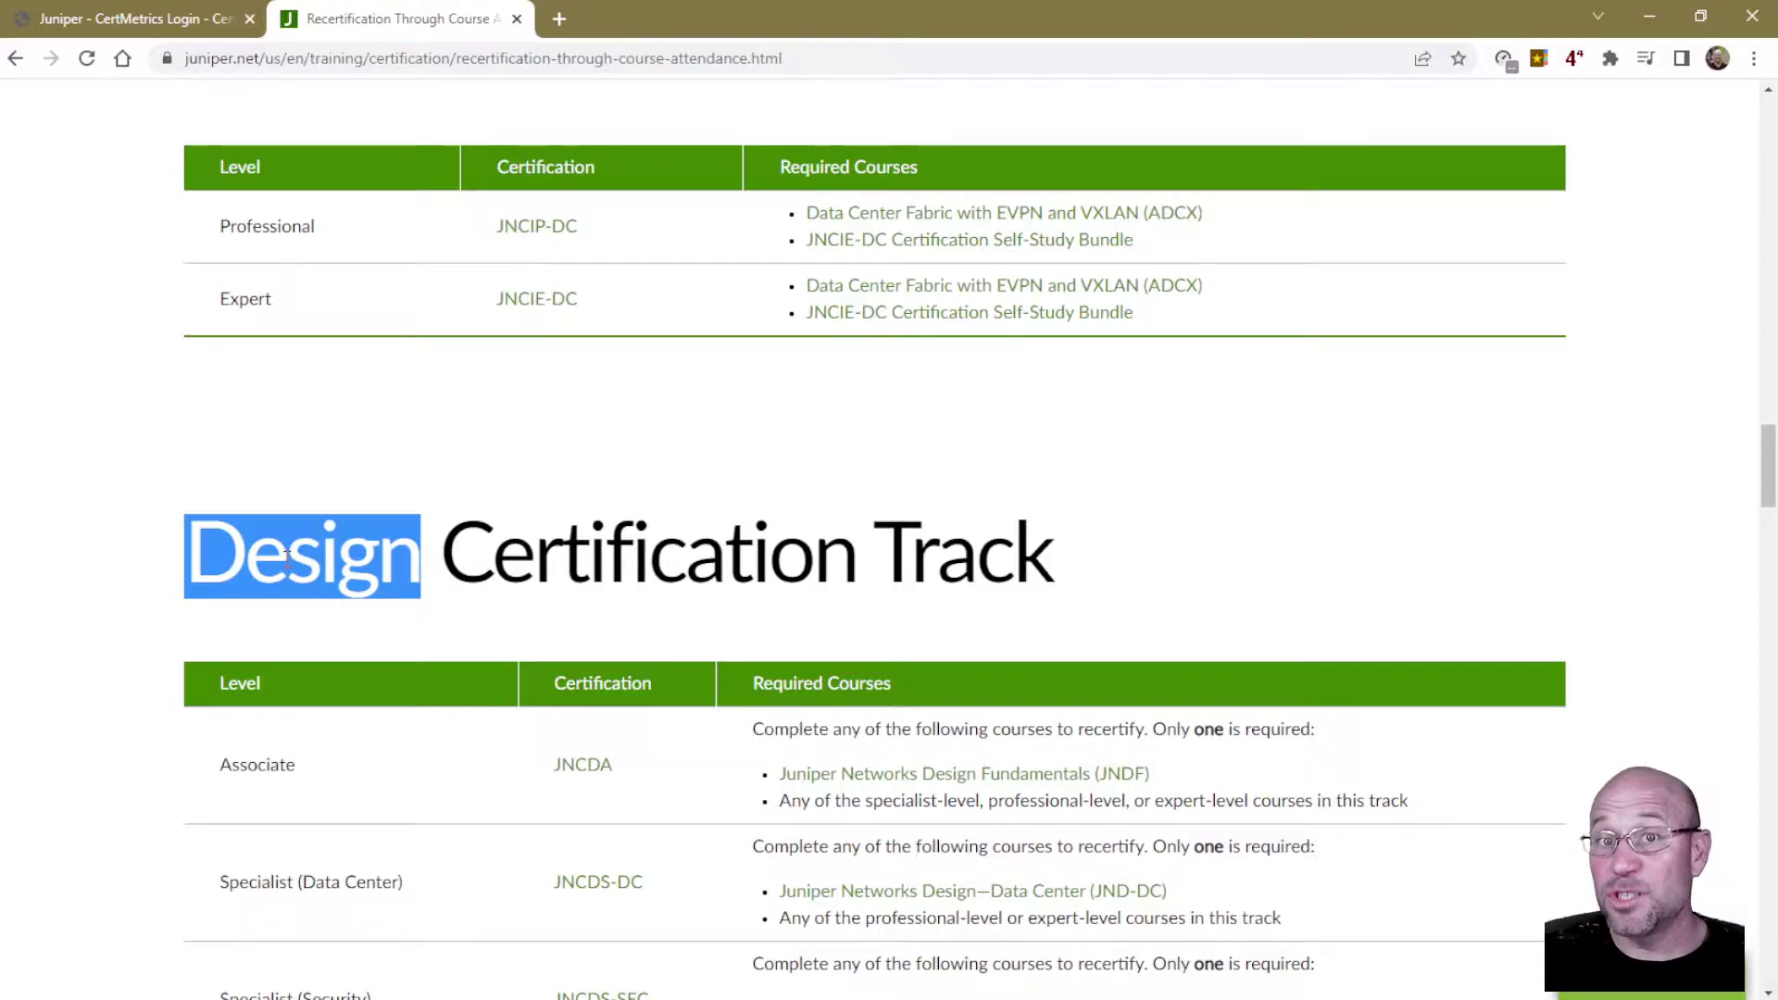
In the Design Certification Track table, highlight the Specialist (Data Center) level and its note that only one course is required.
{"action": "scroll", "coordinate": [500, 709], "scroll_direction": "down", "scroll_amount": 2}
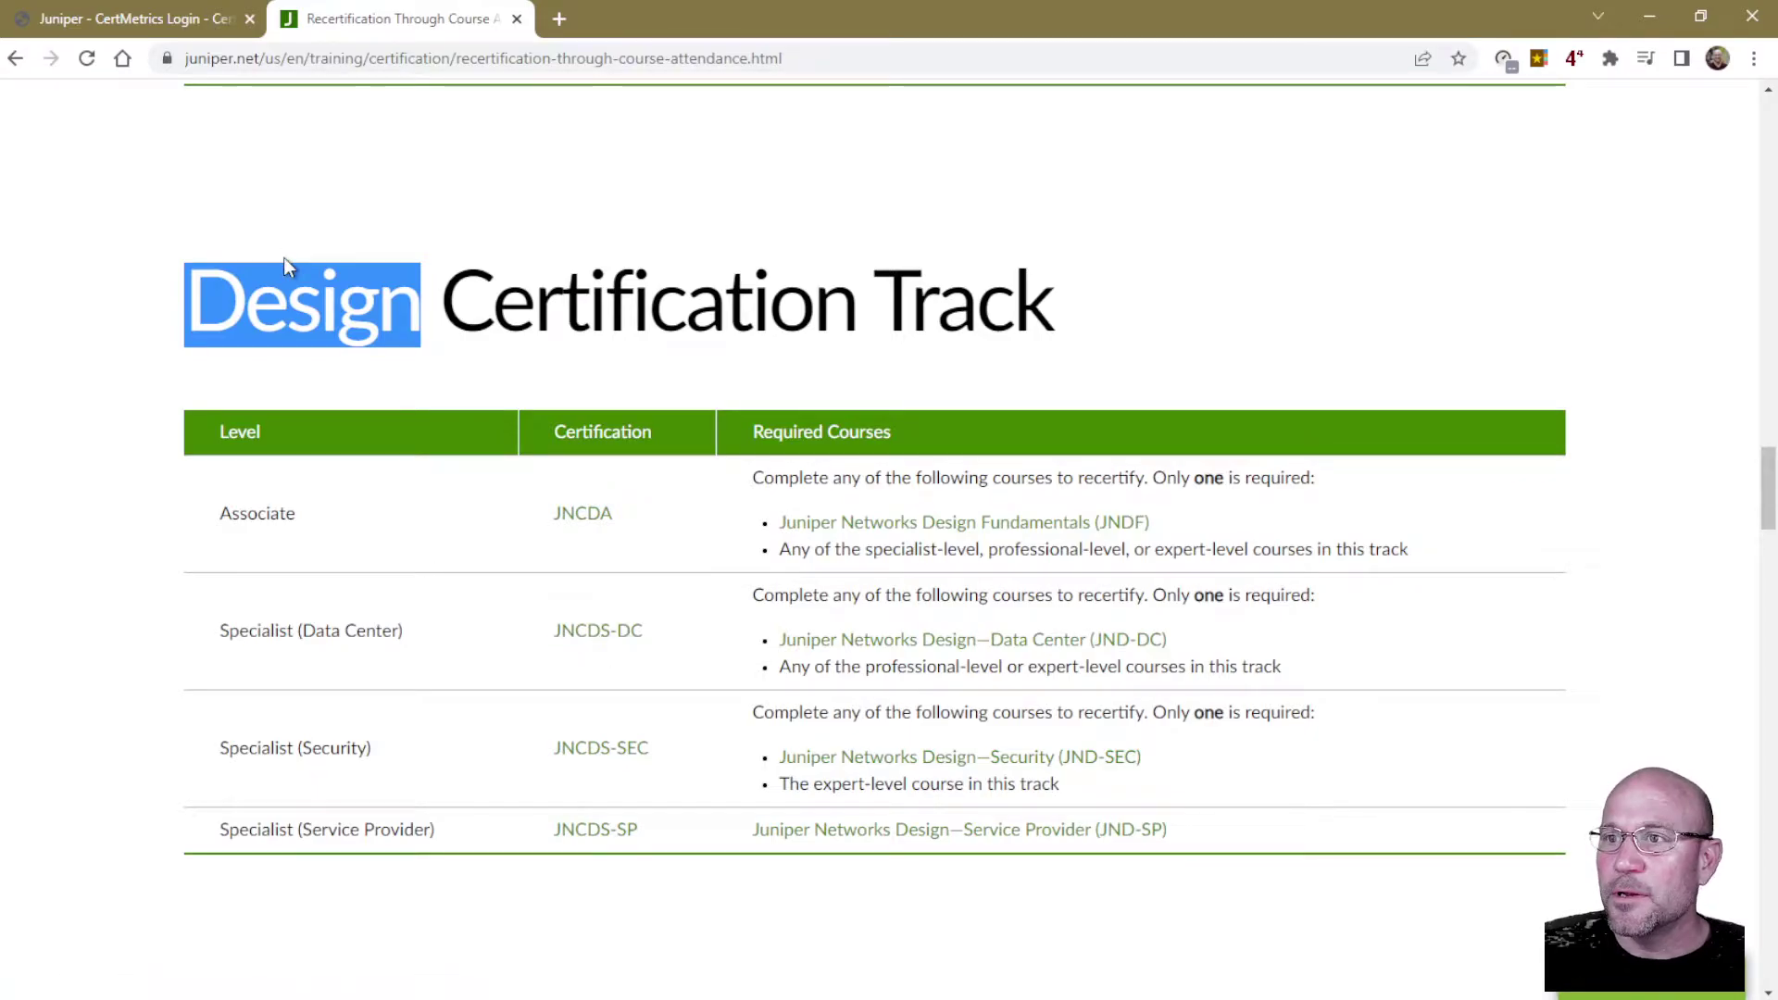
{"action": "double_click", "coordinate": [284, 298]}
{"action": "double_click", "coordinate": [262, 631]}
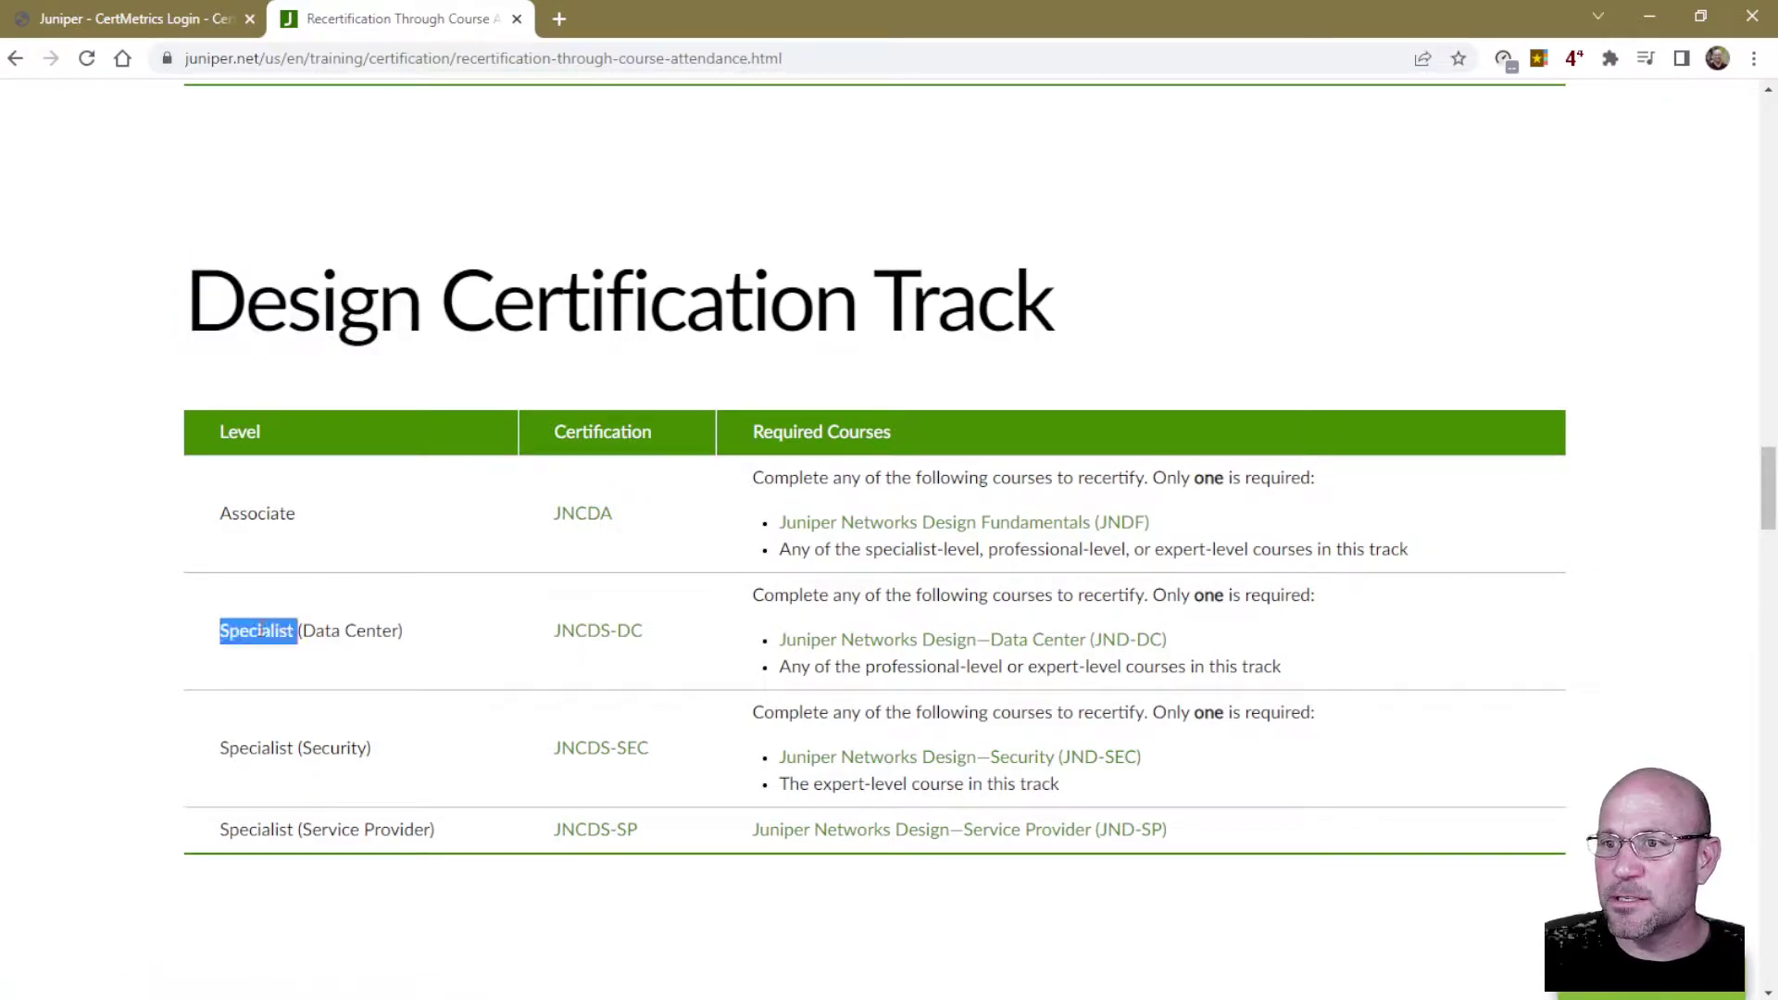
{"action": "left_click", "coordinate": [781, 600]}
{"action": "left_click_drag", "start_coordinate": [781, 600], "coordinate": [1296, 602]}
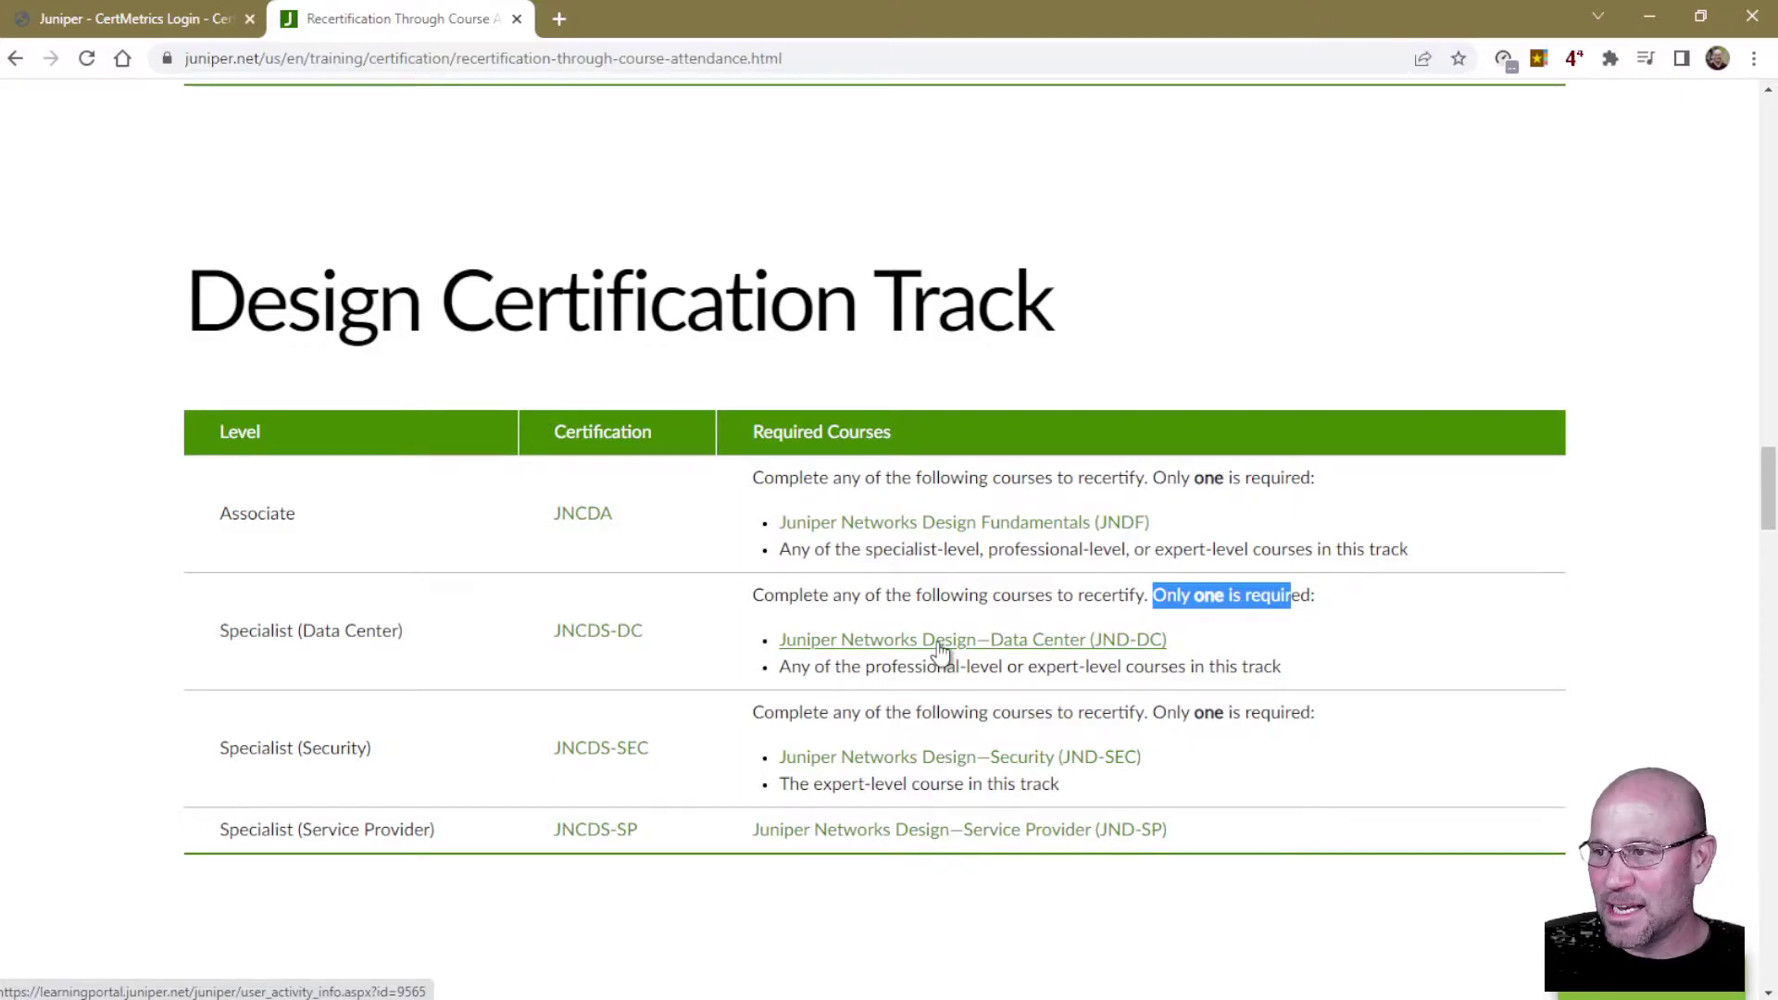
Open the Juniper Networks Design—Data Center (JND-DC) course page and review its purchase options and scheduled dates.
{"action": "left_click", "coordinate": [1030, 642]}
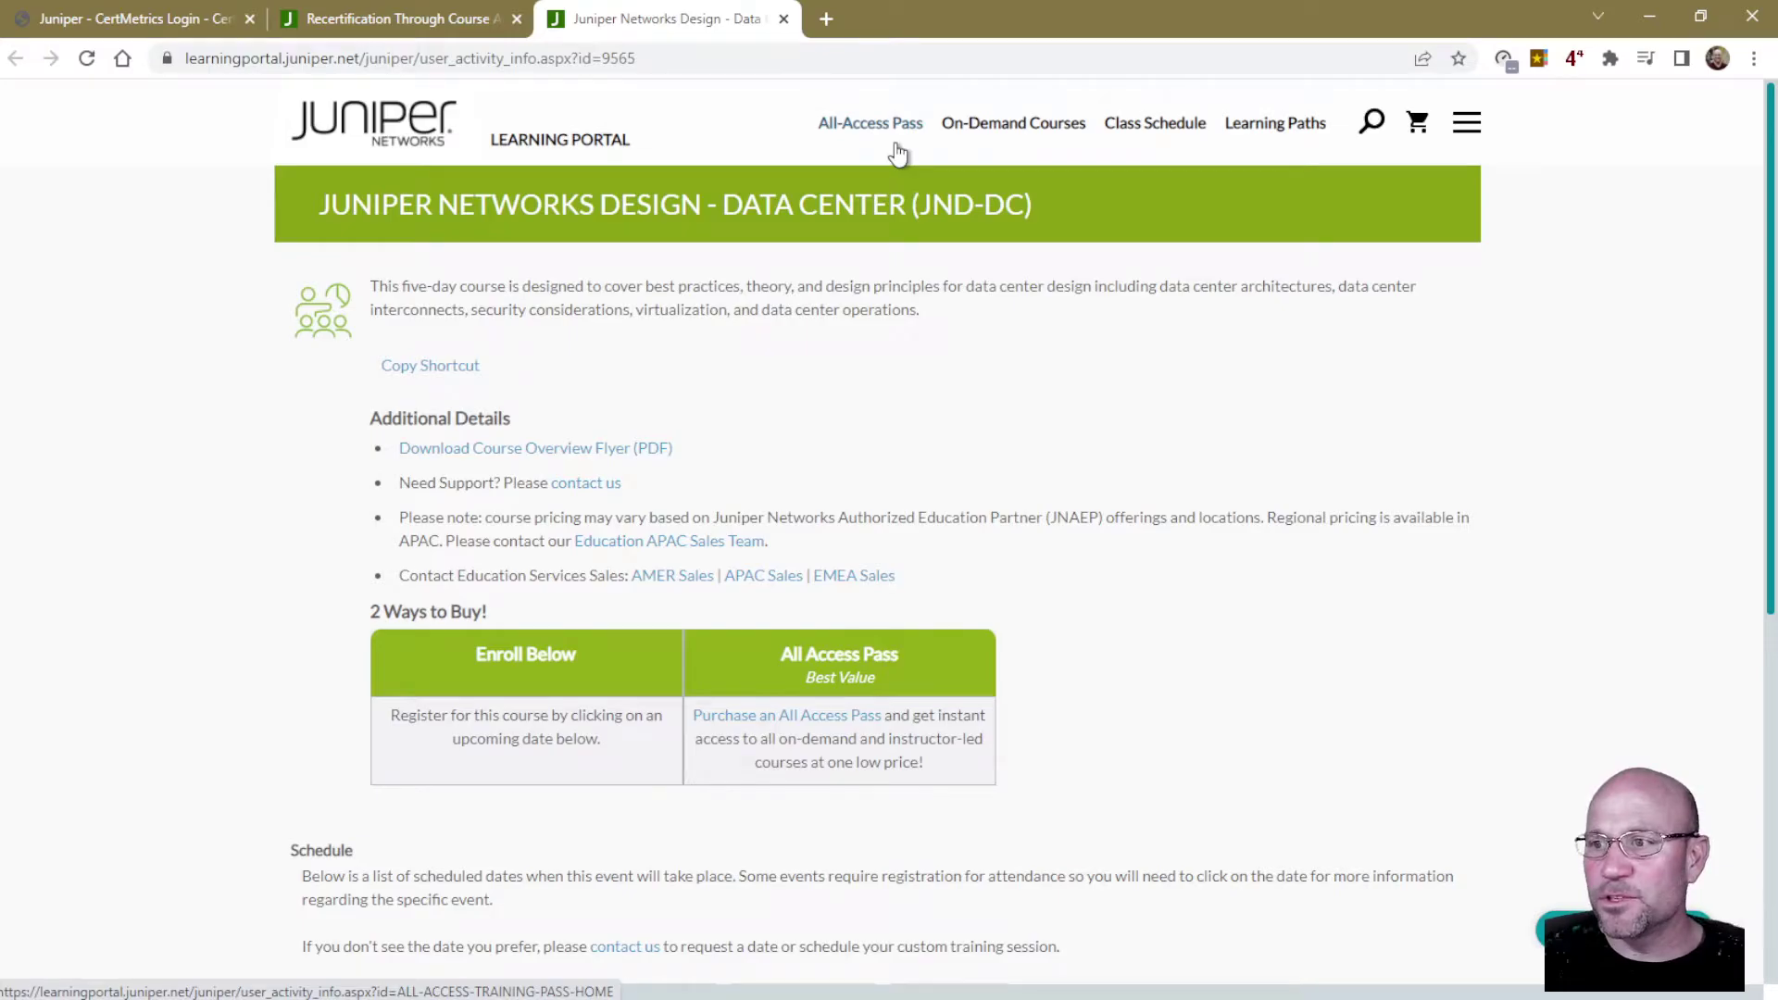
{"action": "scroll", "coordinate": [480, 597], "scroll_direction": "down", "scroll_amount": 1}
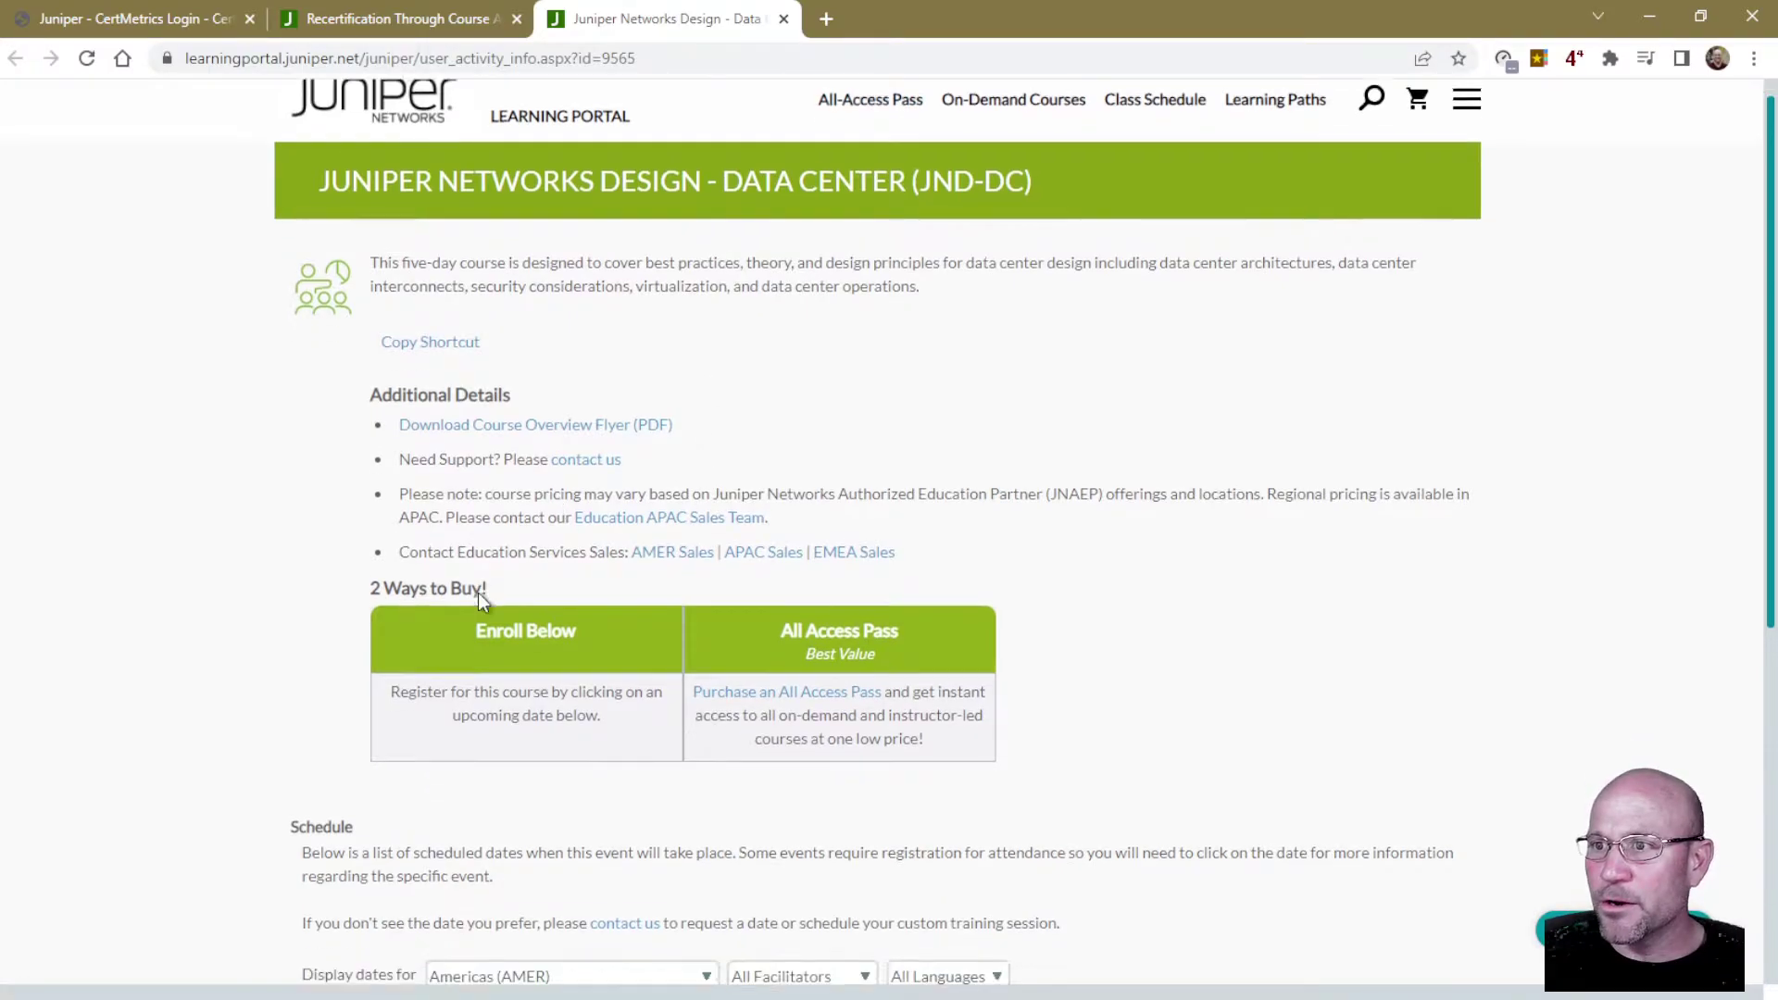
{"action": "scroll", "coordinate": [480, 593], "scroll_direction": "down", "scroll_amount": 3}
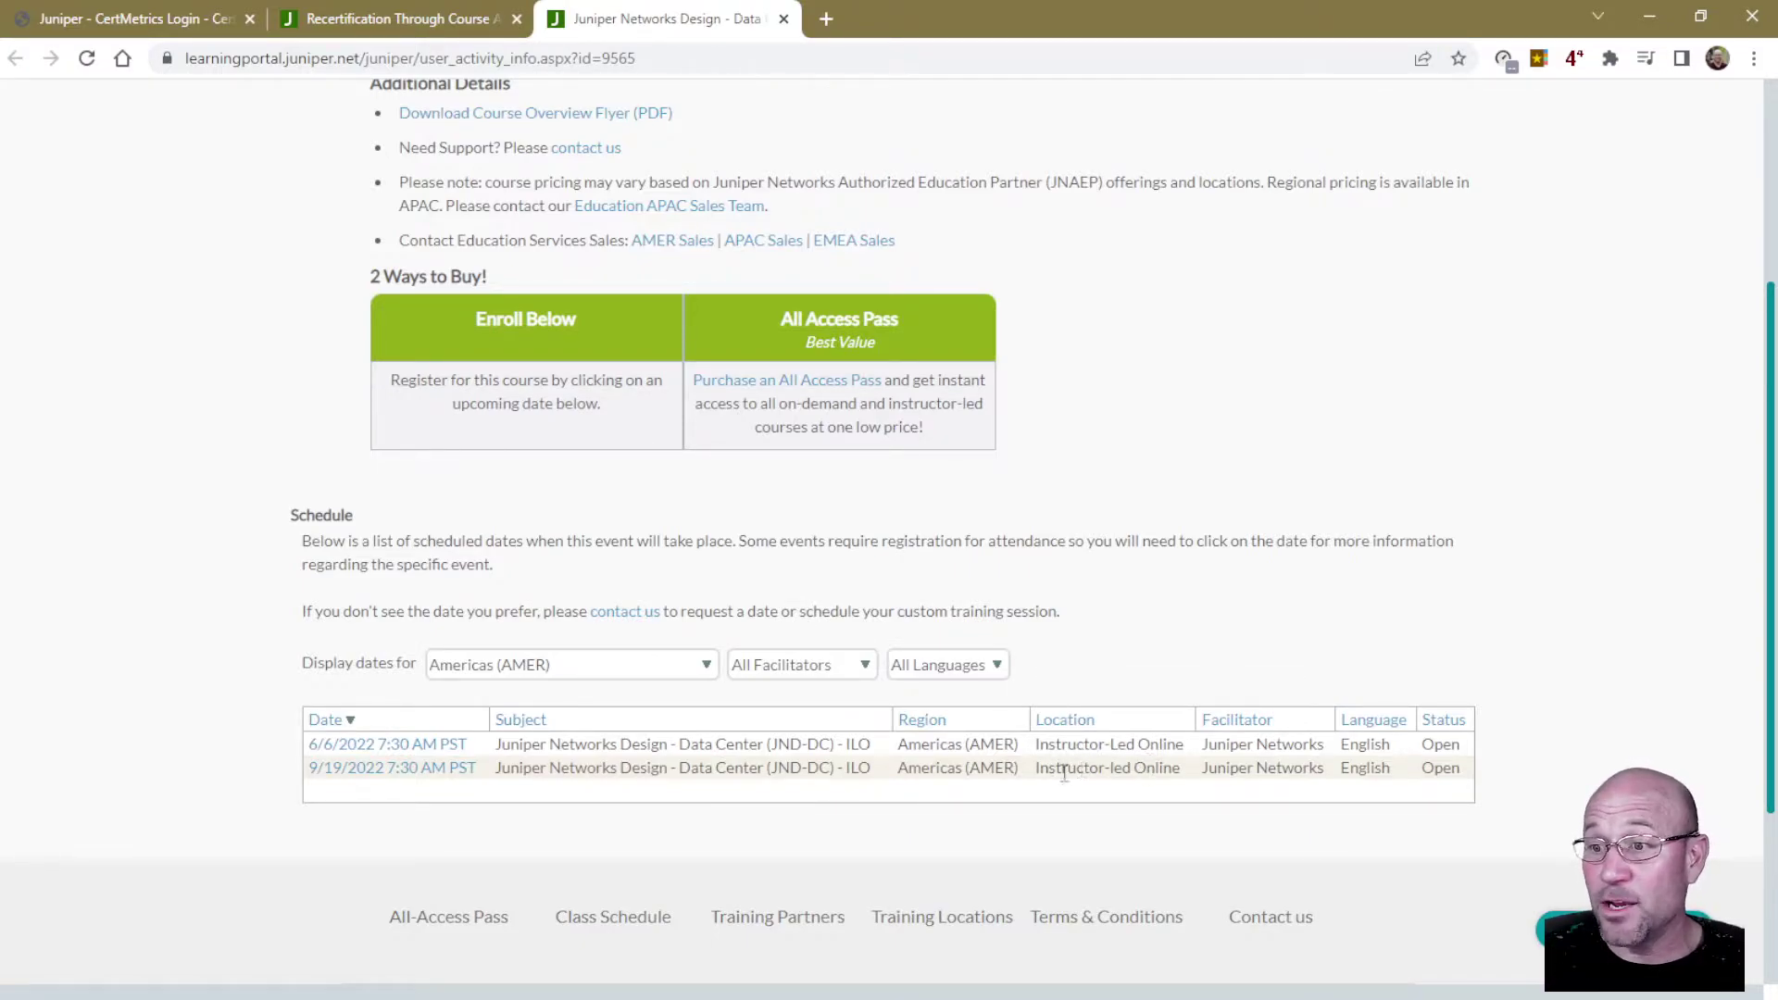
{"action": "scroll", "coordinate": [575, 685], "scroll_direction": "up", "scroll_amount": 3}
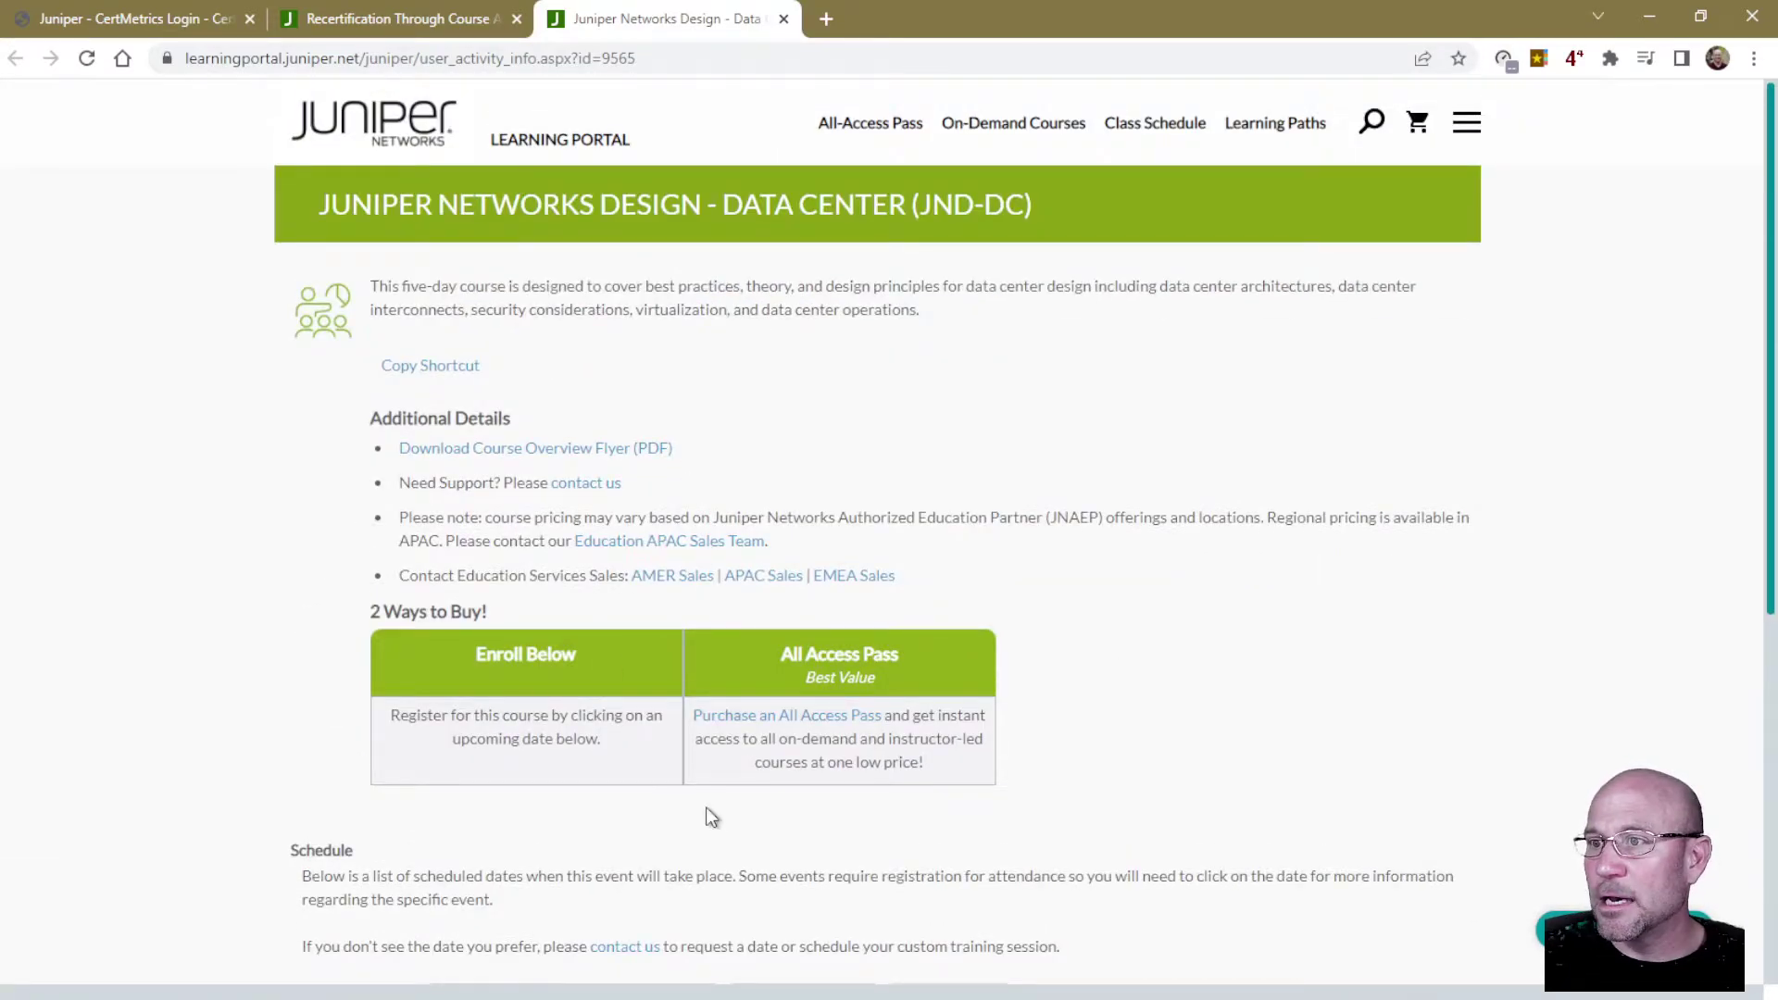
Filter the JND-DC course schedule by Asia Pacific (APAC), then by All Regions, to review the upcoming dates.
{"action": "scroll", "coordinate": [714, 809], "scroll_direction": "down", "scroll_amount": 4}
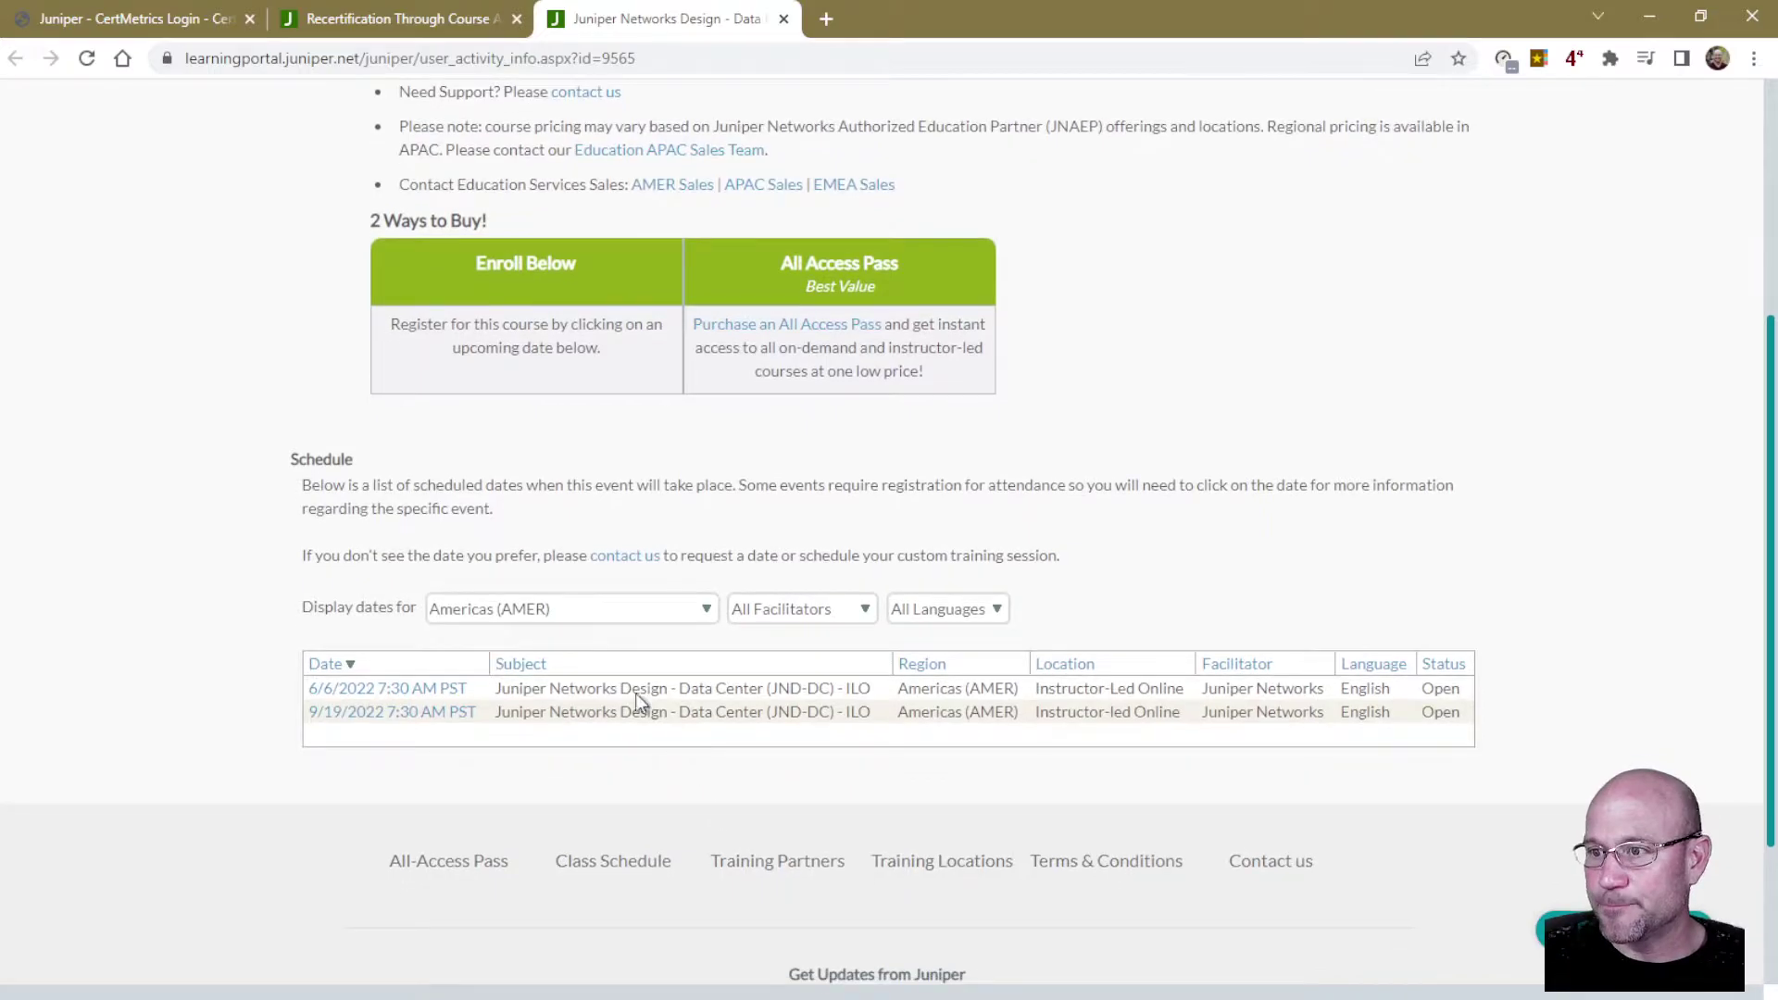
{"action": "left_click", "coordinate": [706, 611]}
{"action": "left_click", "coordinate": [566, 668]}
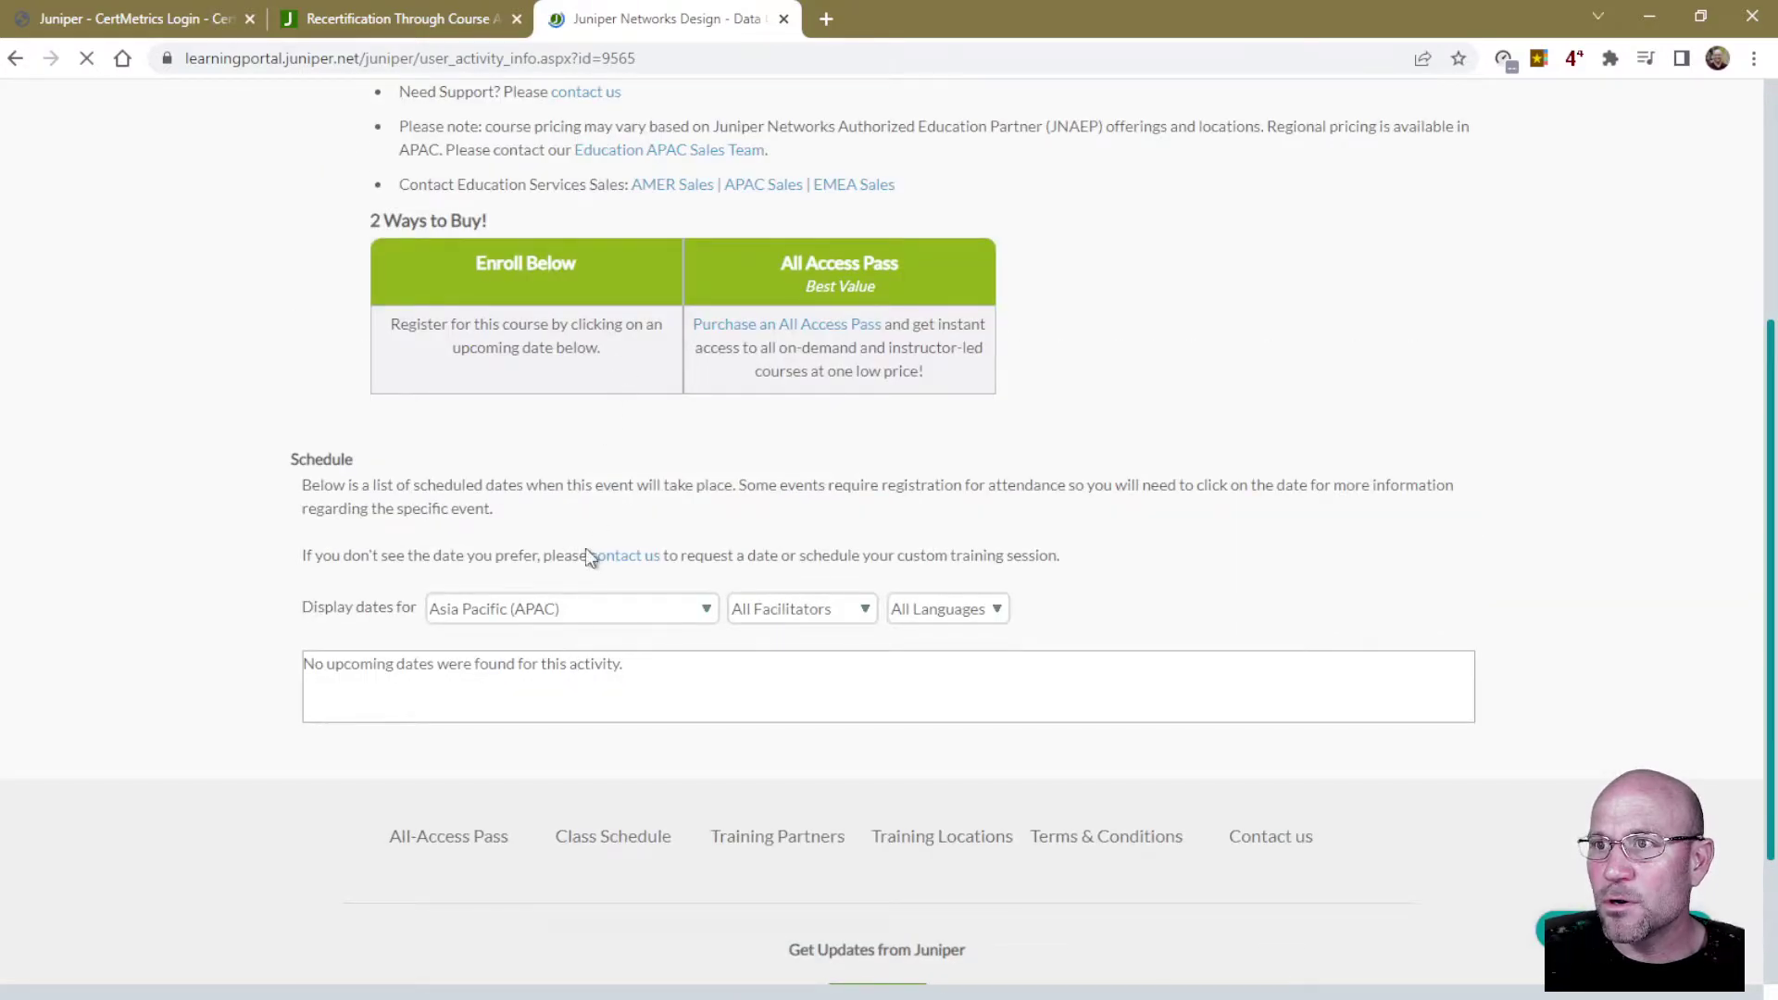
{"action": "left_click", "coordinate": [604, 615]}
{"action": "left_click", "coordinate": [568, 635]}
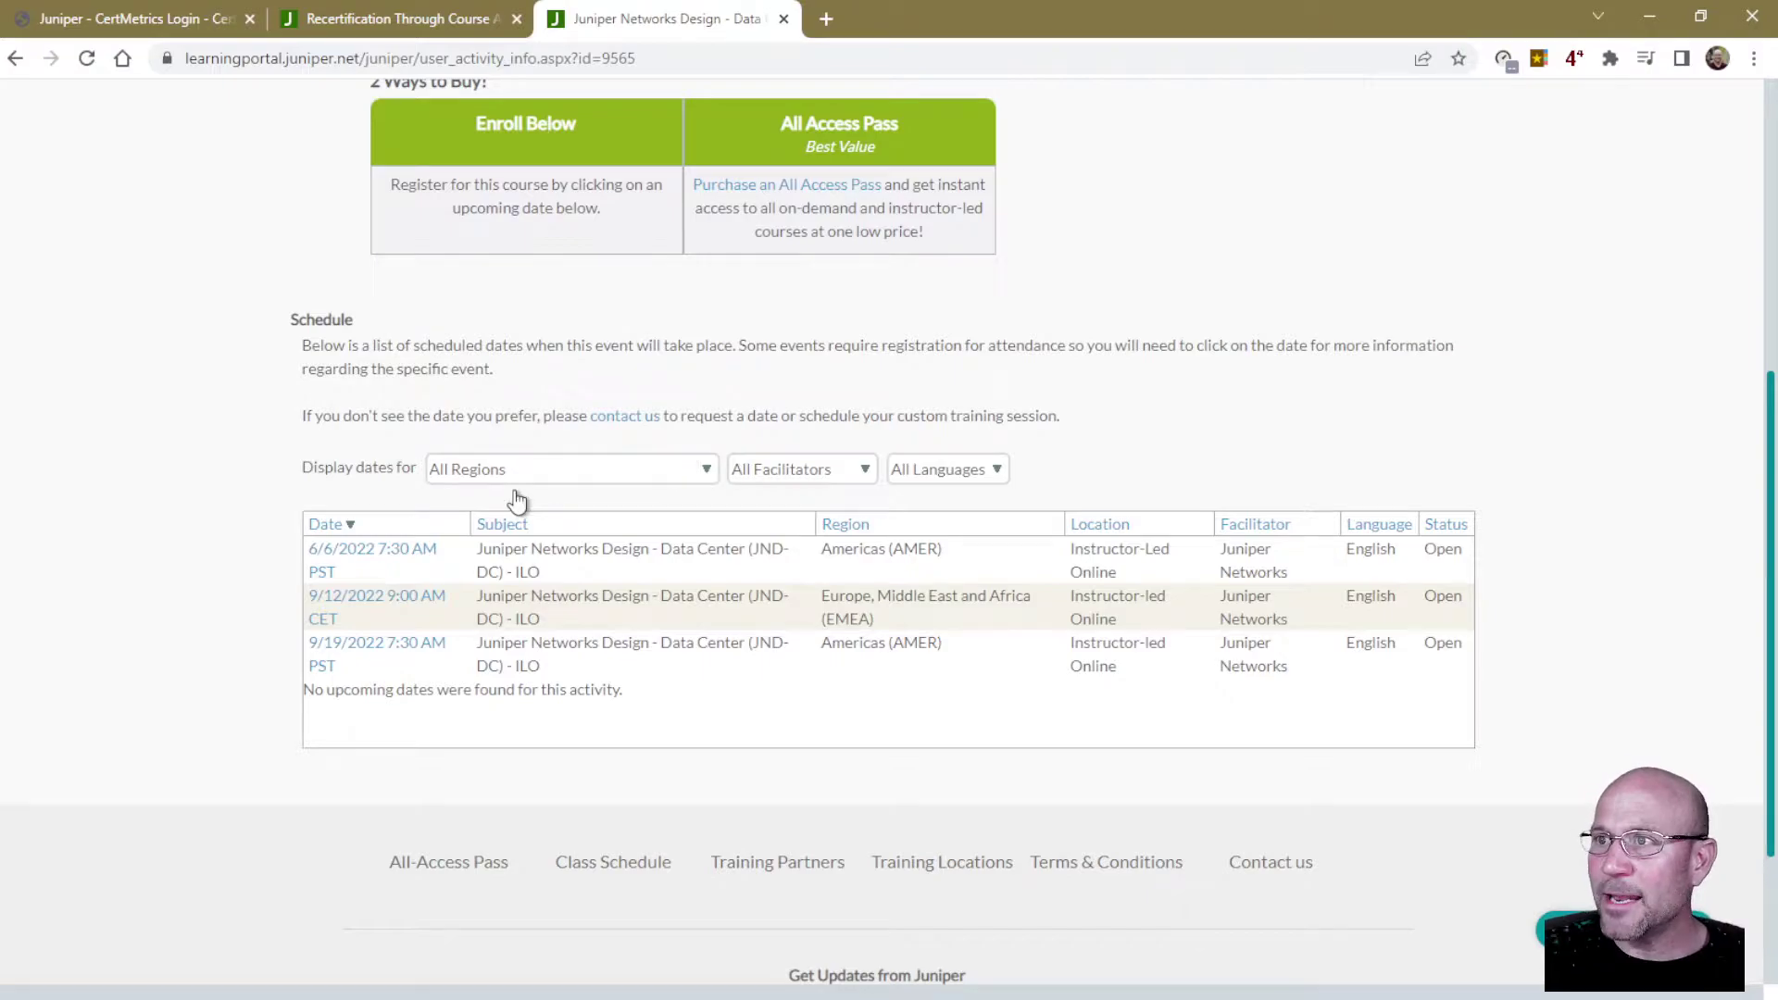
Close the course page and highlight the Specialist (Data Center) level in the Design Certification Track table.
{"action": "left_click", "coordinate": [785, 19]}
{"action": "left_click", "coordinate": [1029, 623]}
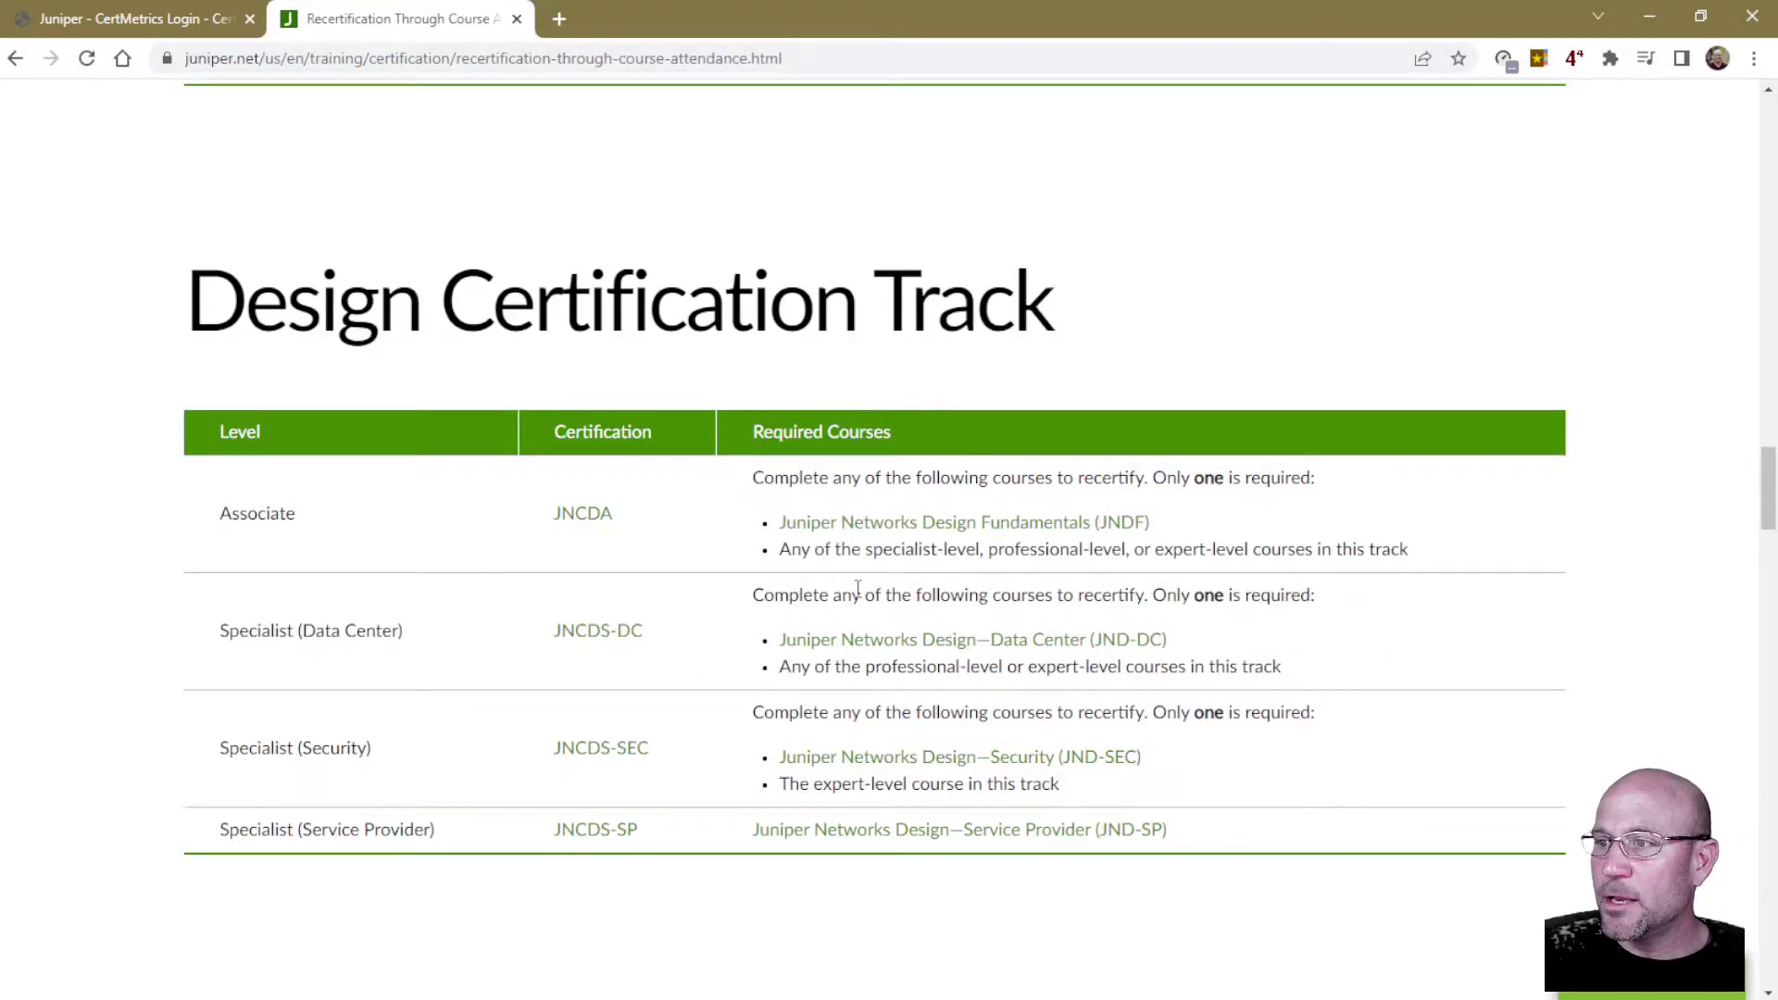
{"action": "left_click_drag", "start_coordinate": [220, 643], "coordinate": [404, 635]}
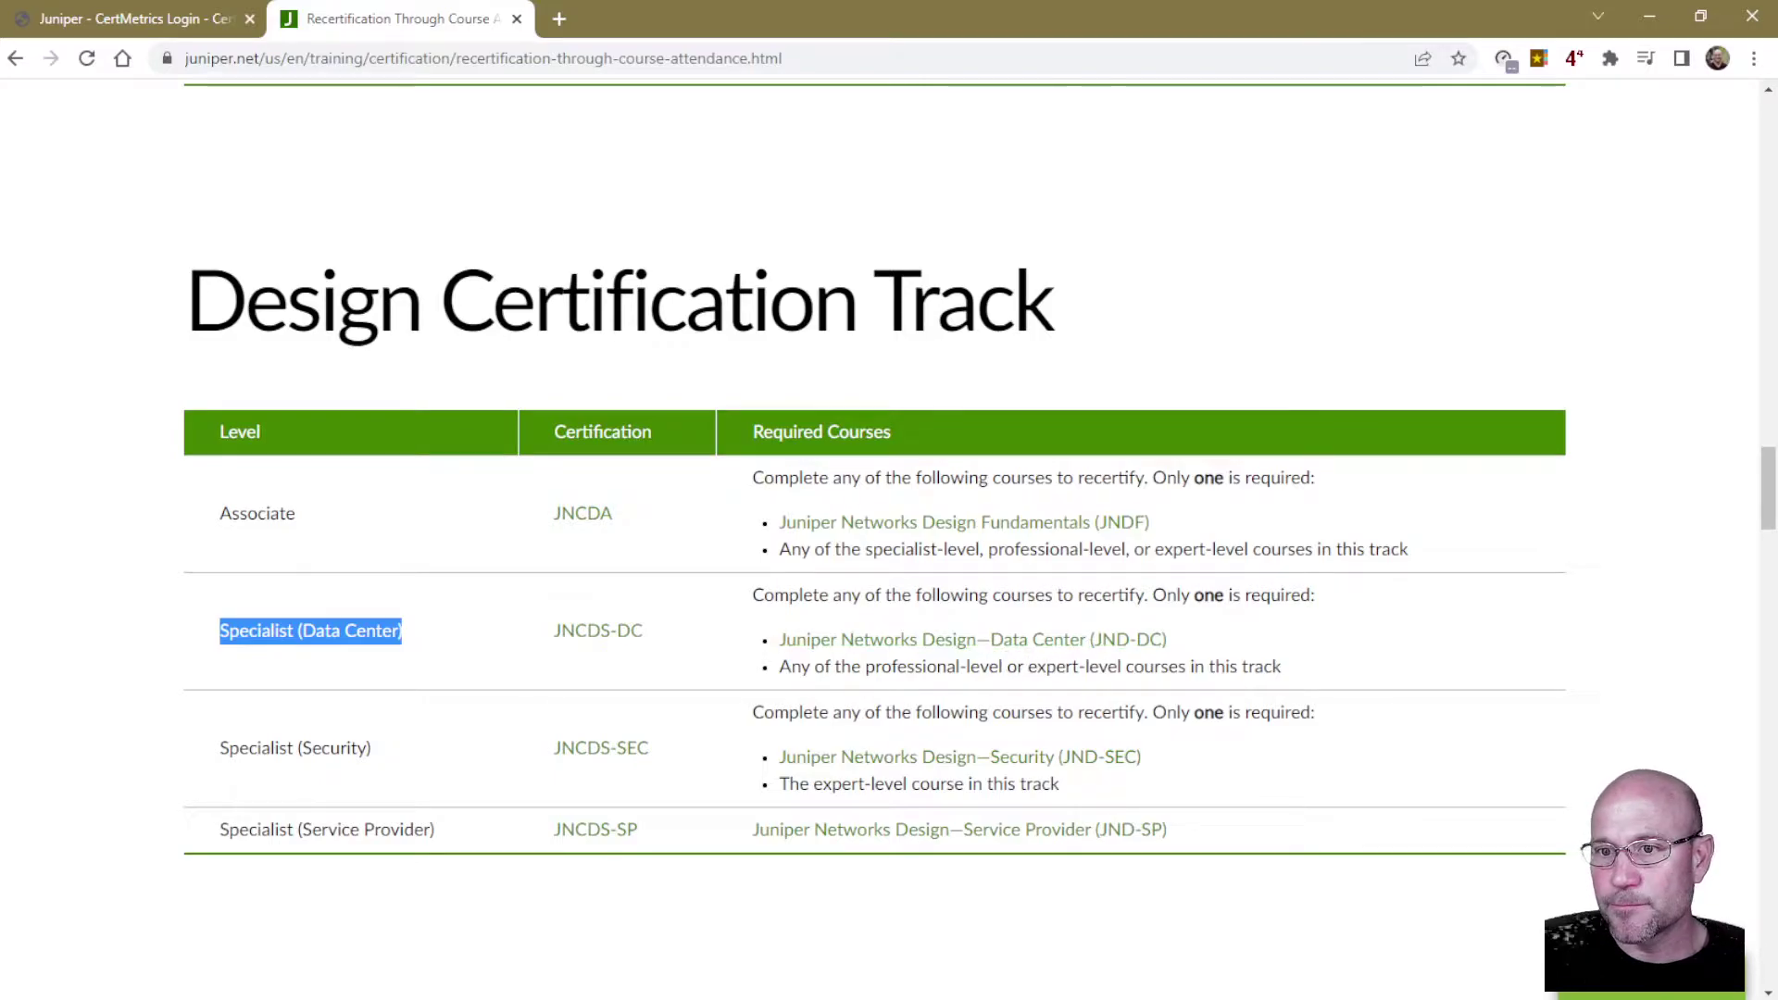
Switch to the course completion email in Outlook and highlight the JND-DC course code and the survey and certificate requirement.
{"action": "key", "text": "alt+Tab"}
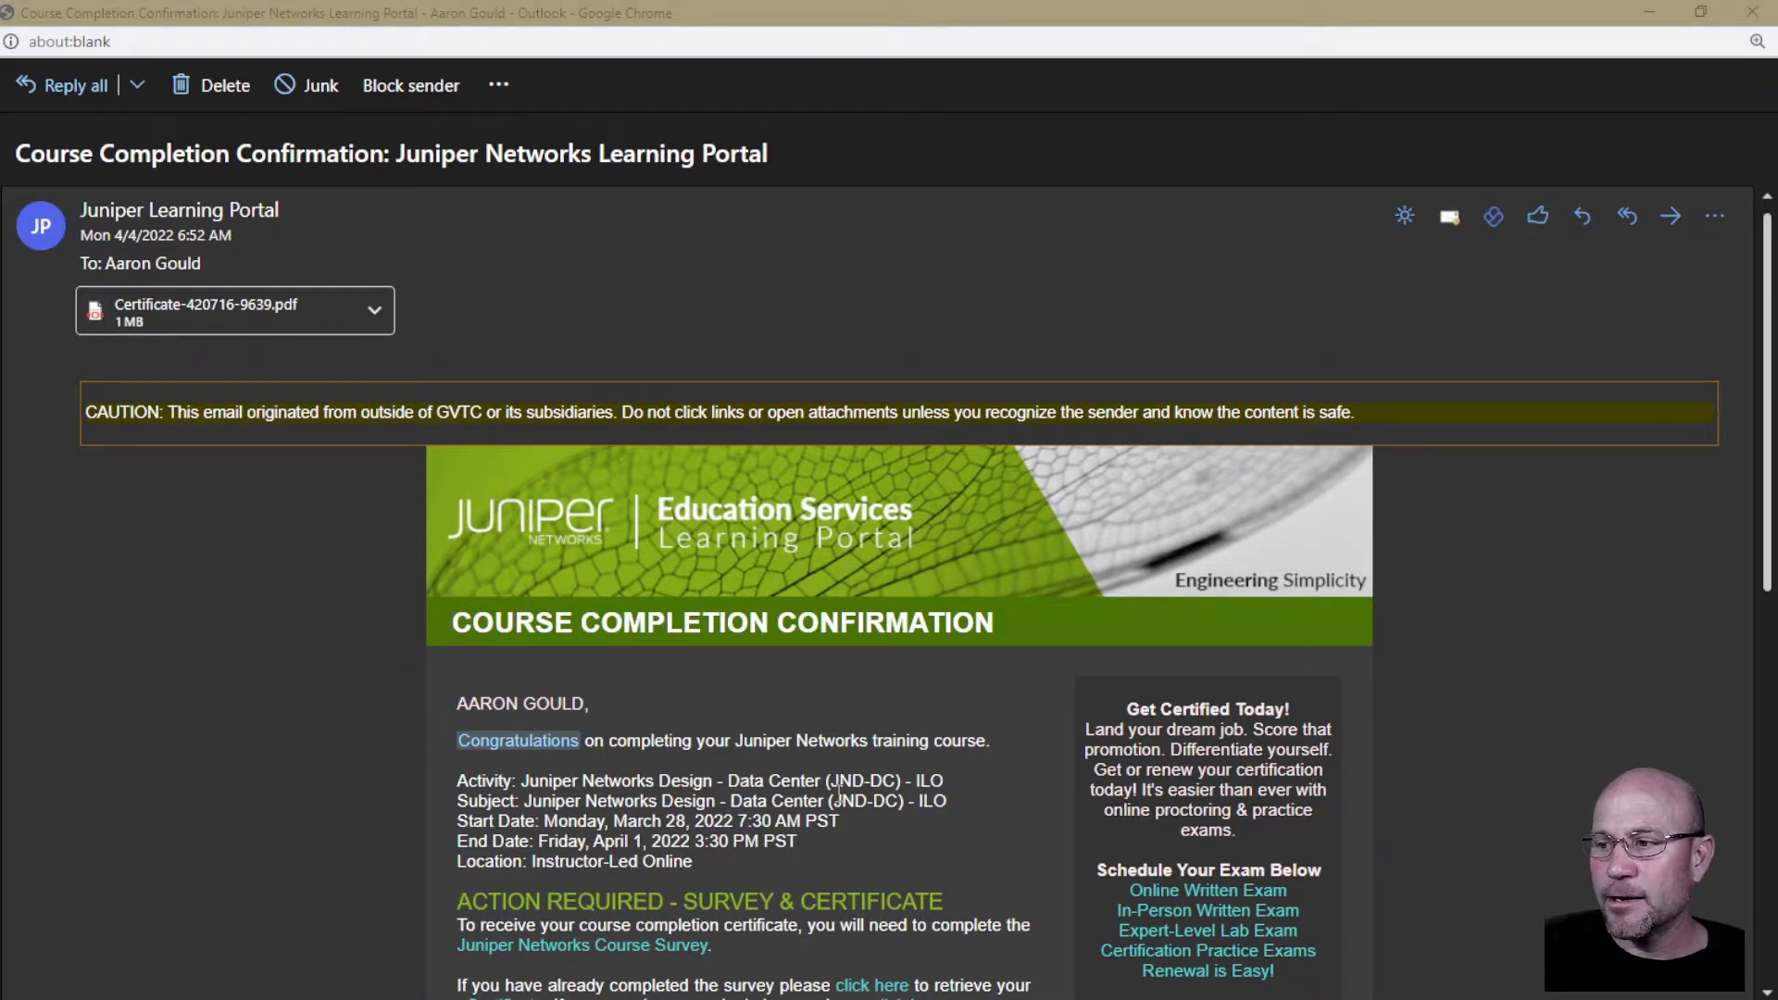
{"action": "left_click_drag", "start_coordinate": [833, 781], "coordinate": [898, 780]}
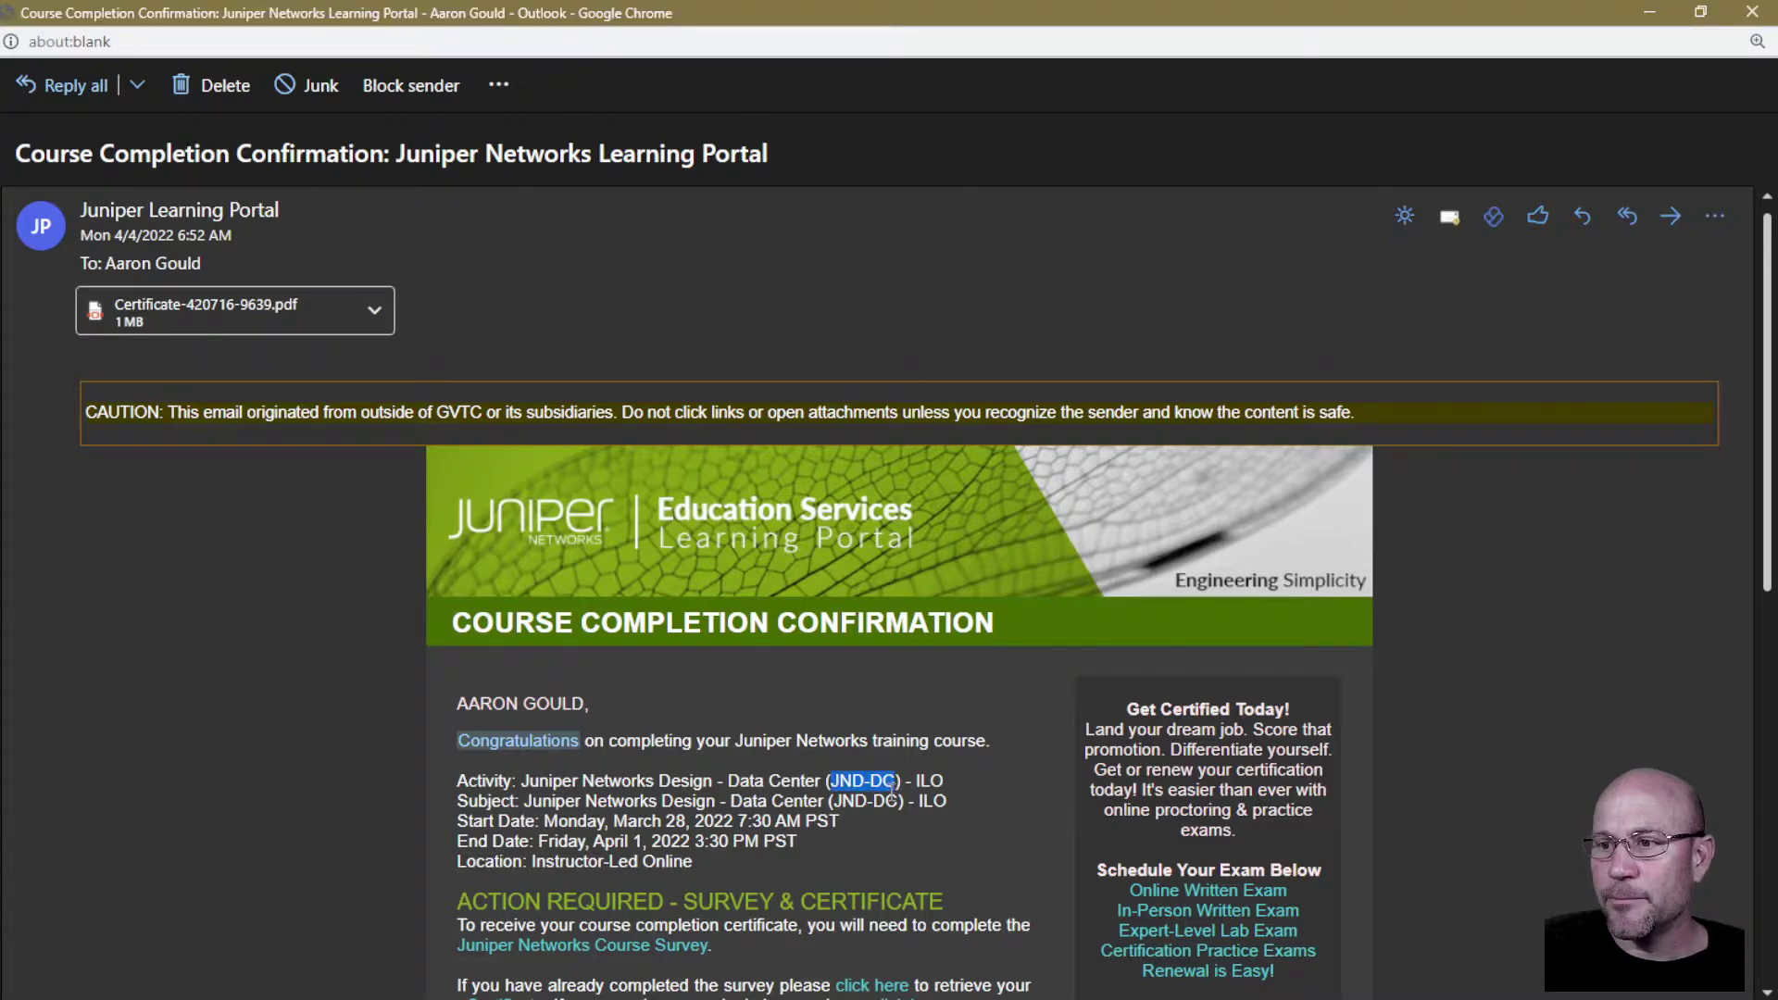
{"action": "left_click_drag", "start_coordinate": [687, 900], "coordinate": [921, 901]}
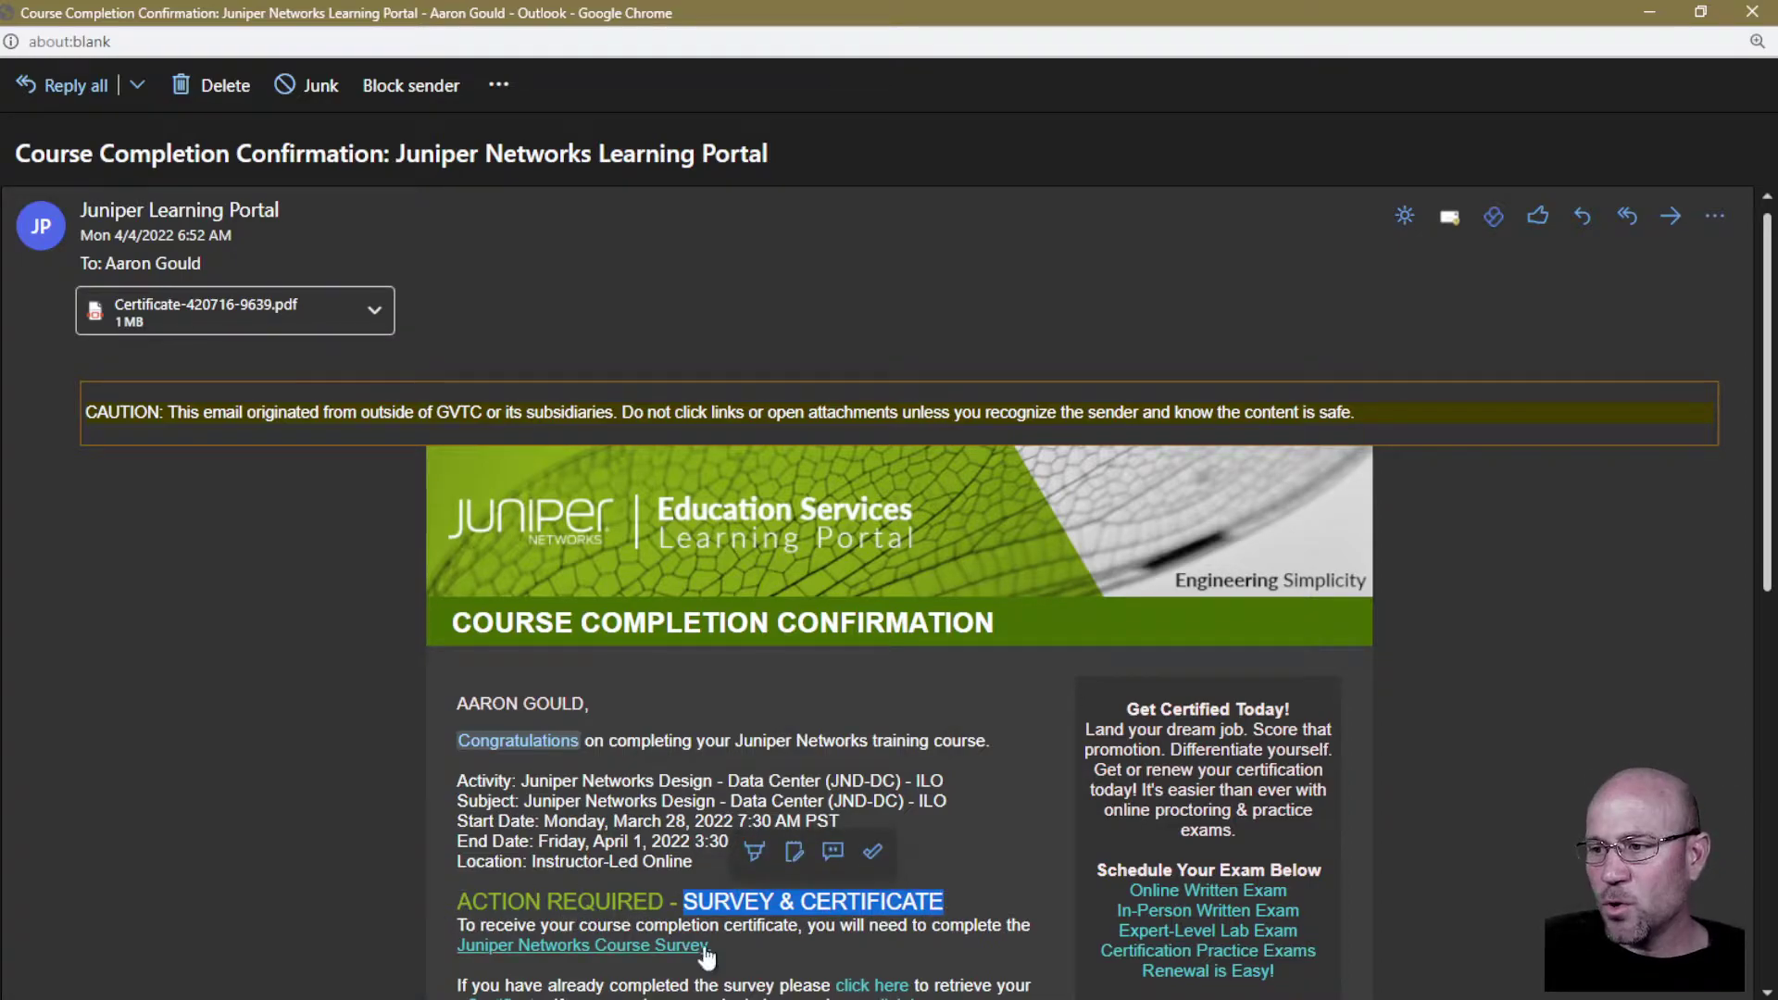
{"action": "left_click_drag", "start_coordinate": [808, 925], "coordinate": [891, 939]}
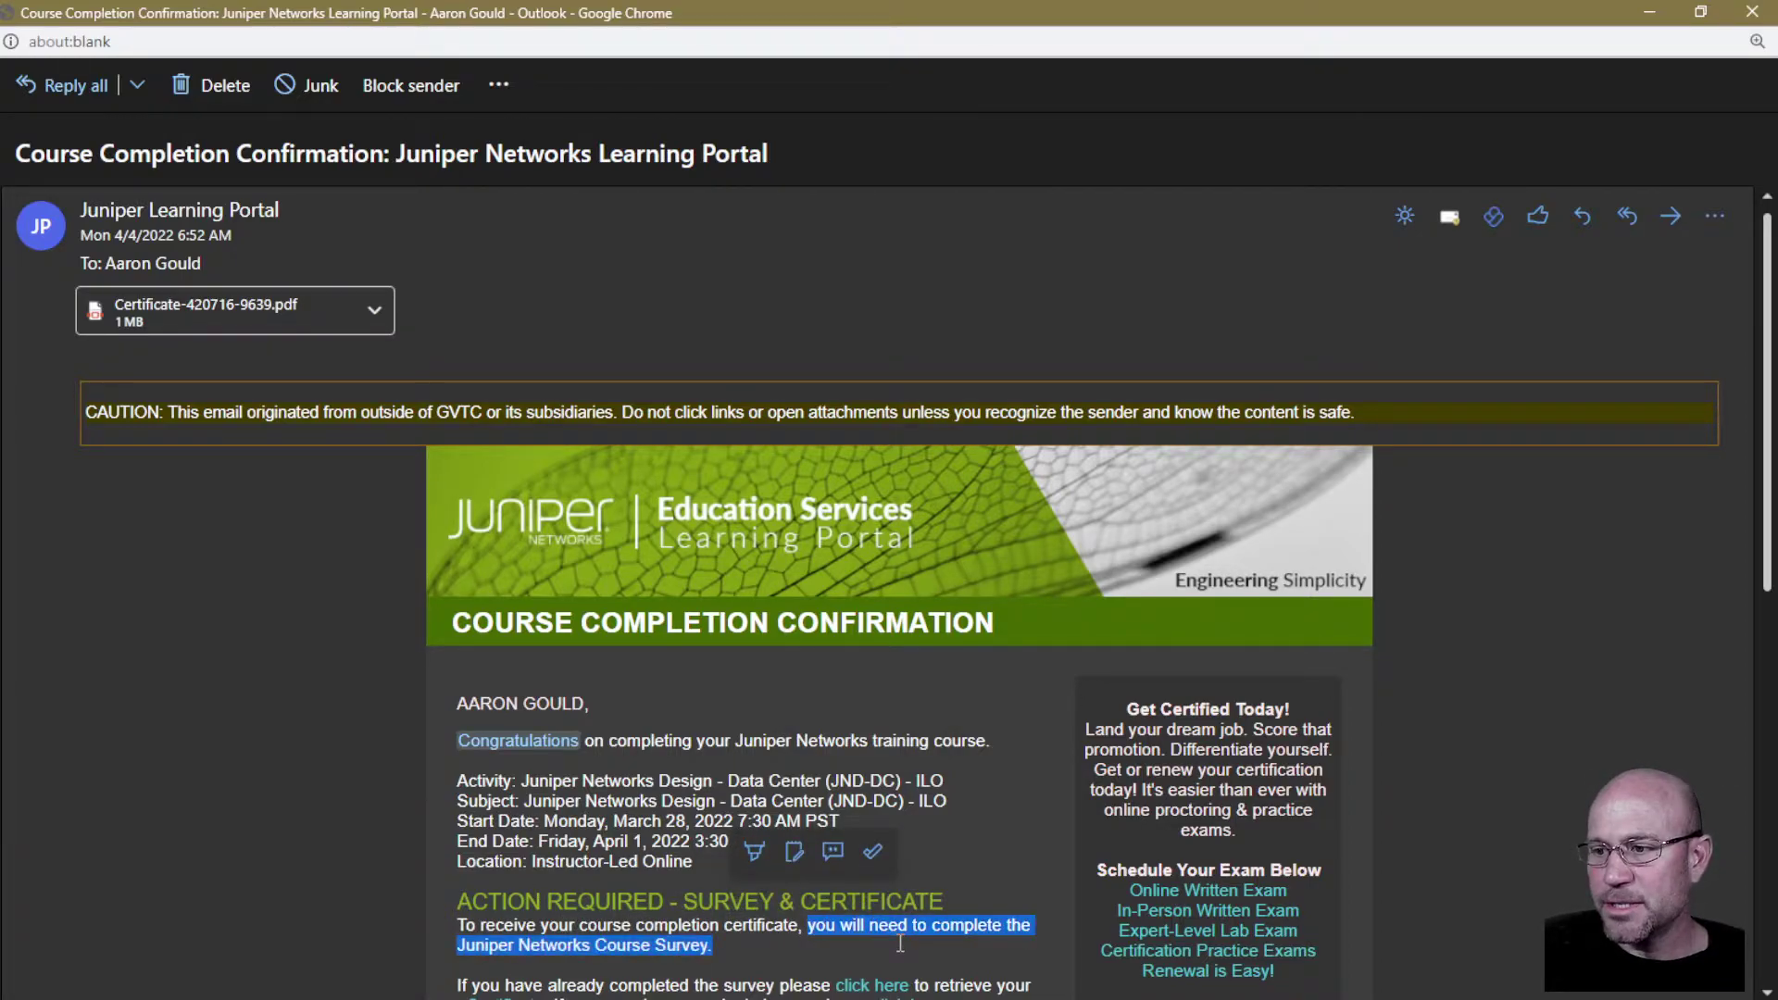
Show the available options for the certificate PDF attached to the course completion email.
{"action": "left_click", "coordinate": [765, 954]}
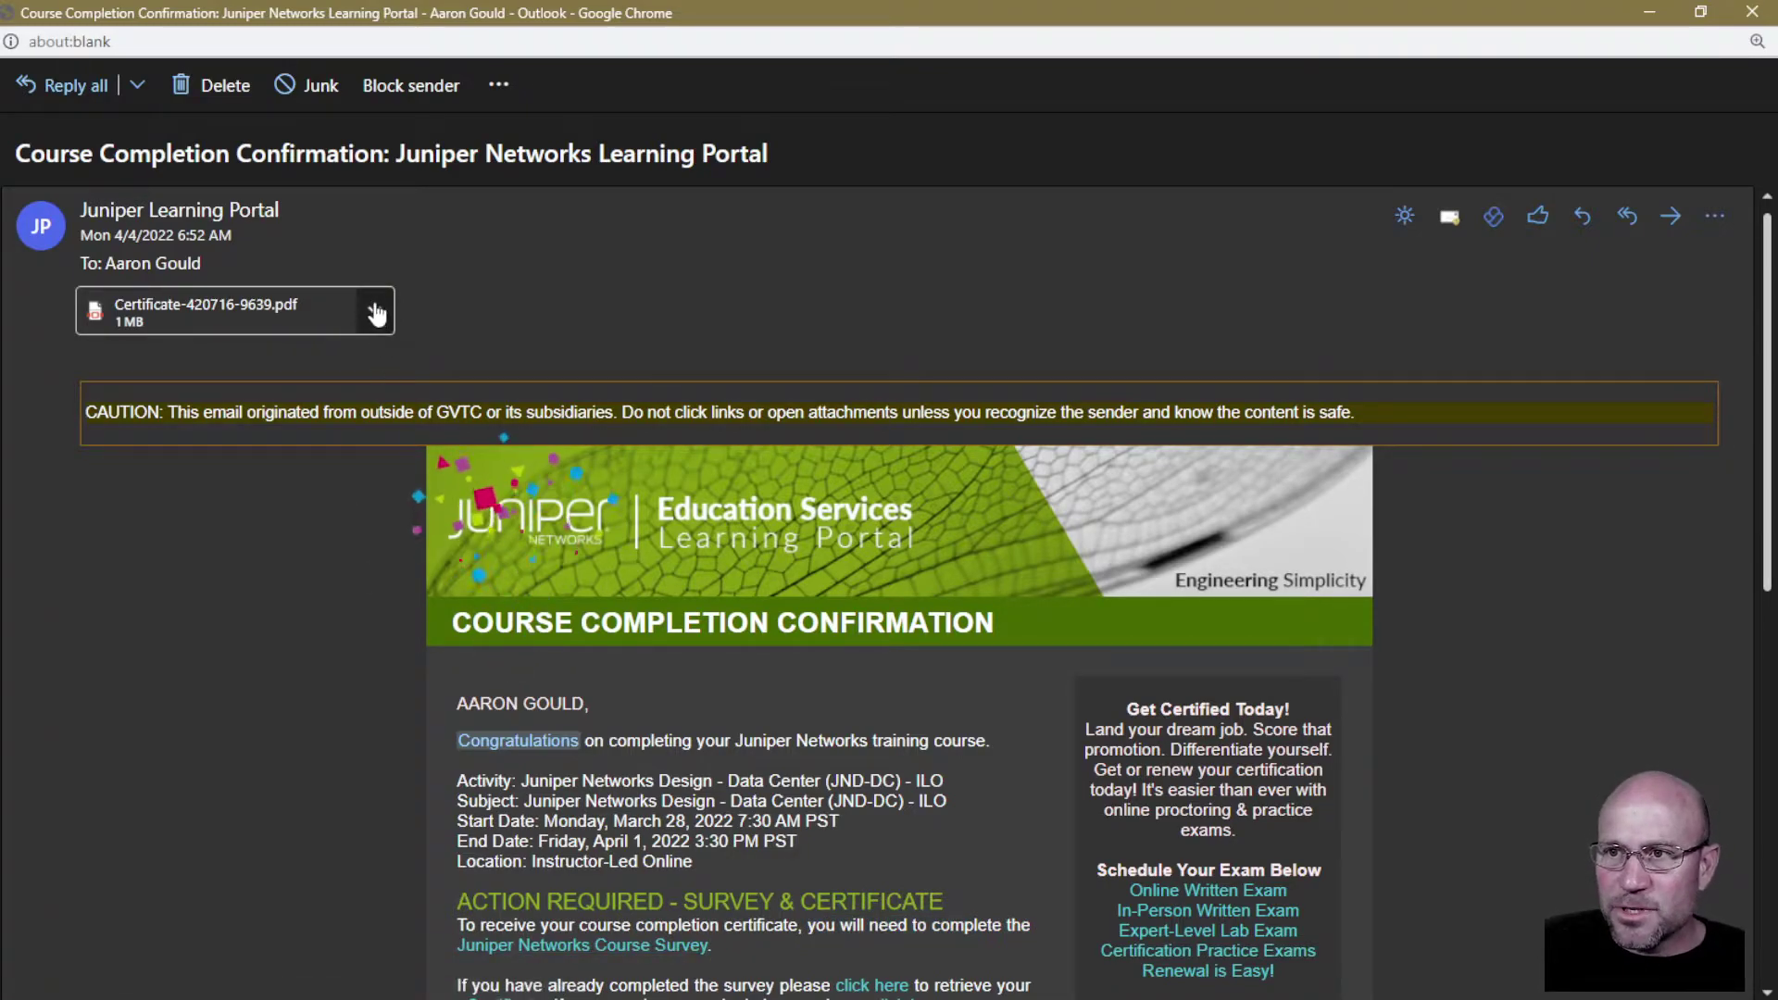
{"action": "left_click", "coordinate": [374, 312]}
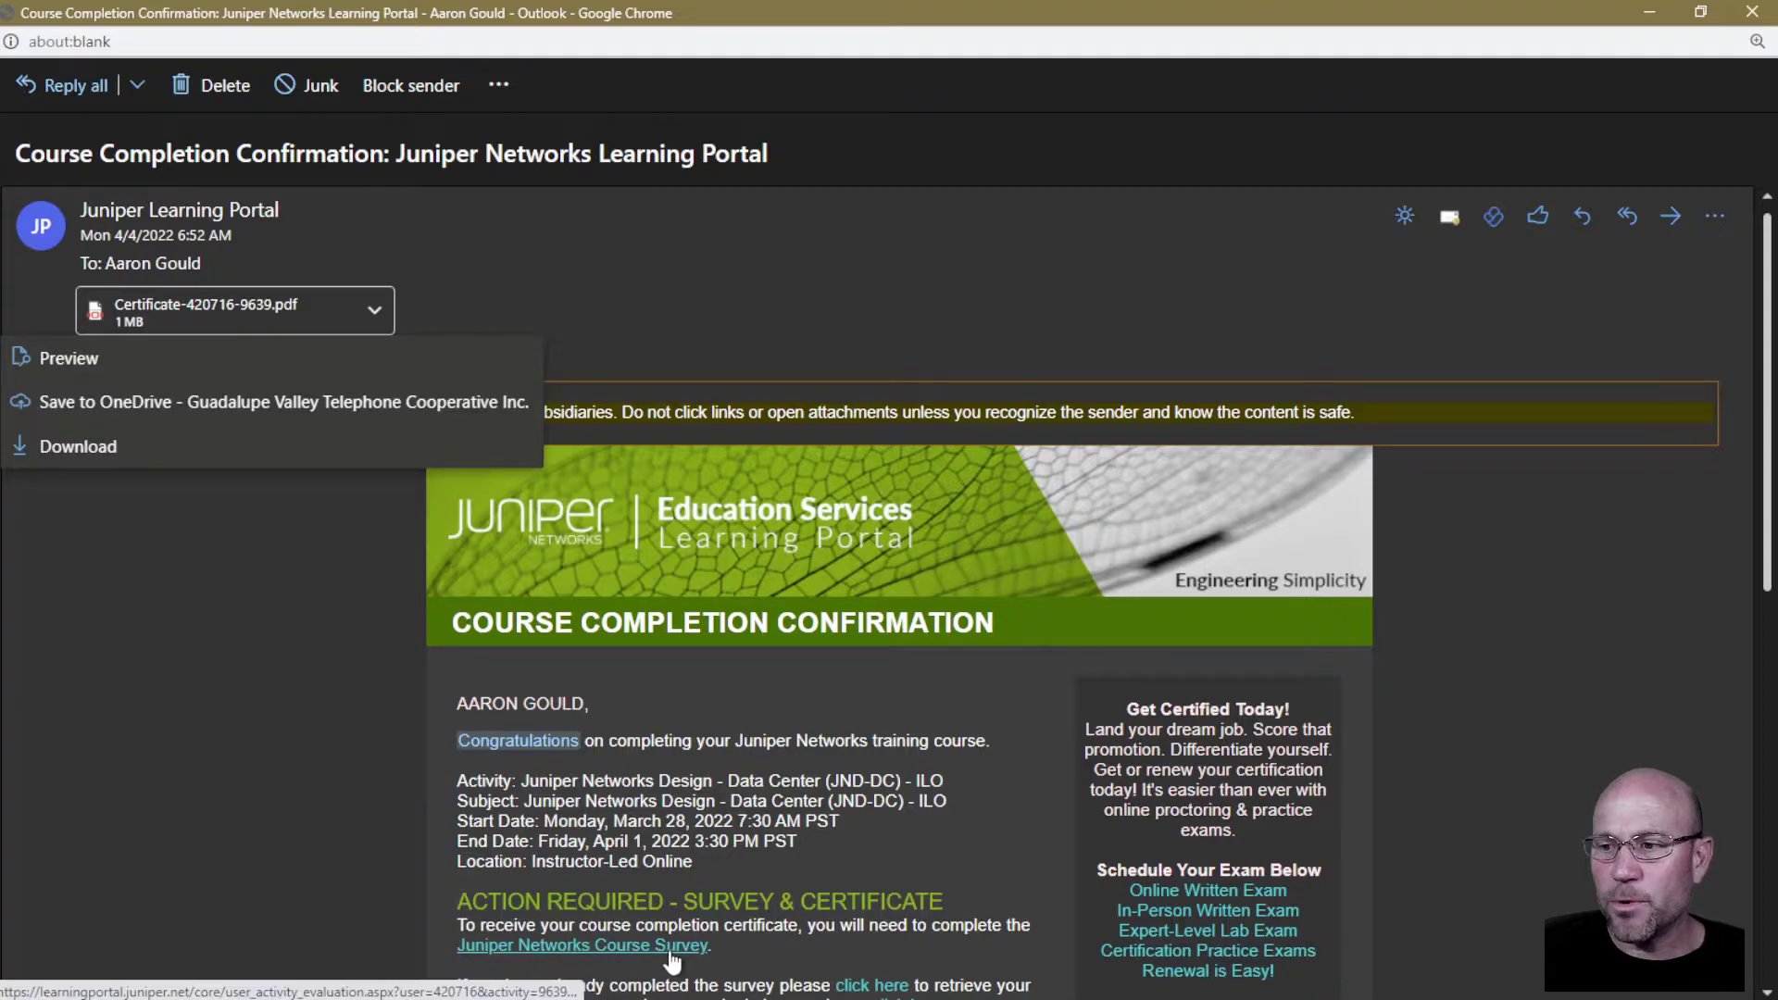
{"action": "double_click", "coordinate": [761, 925]}
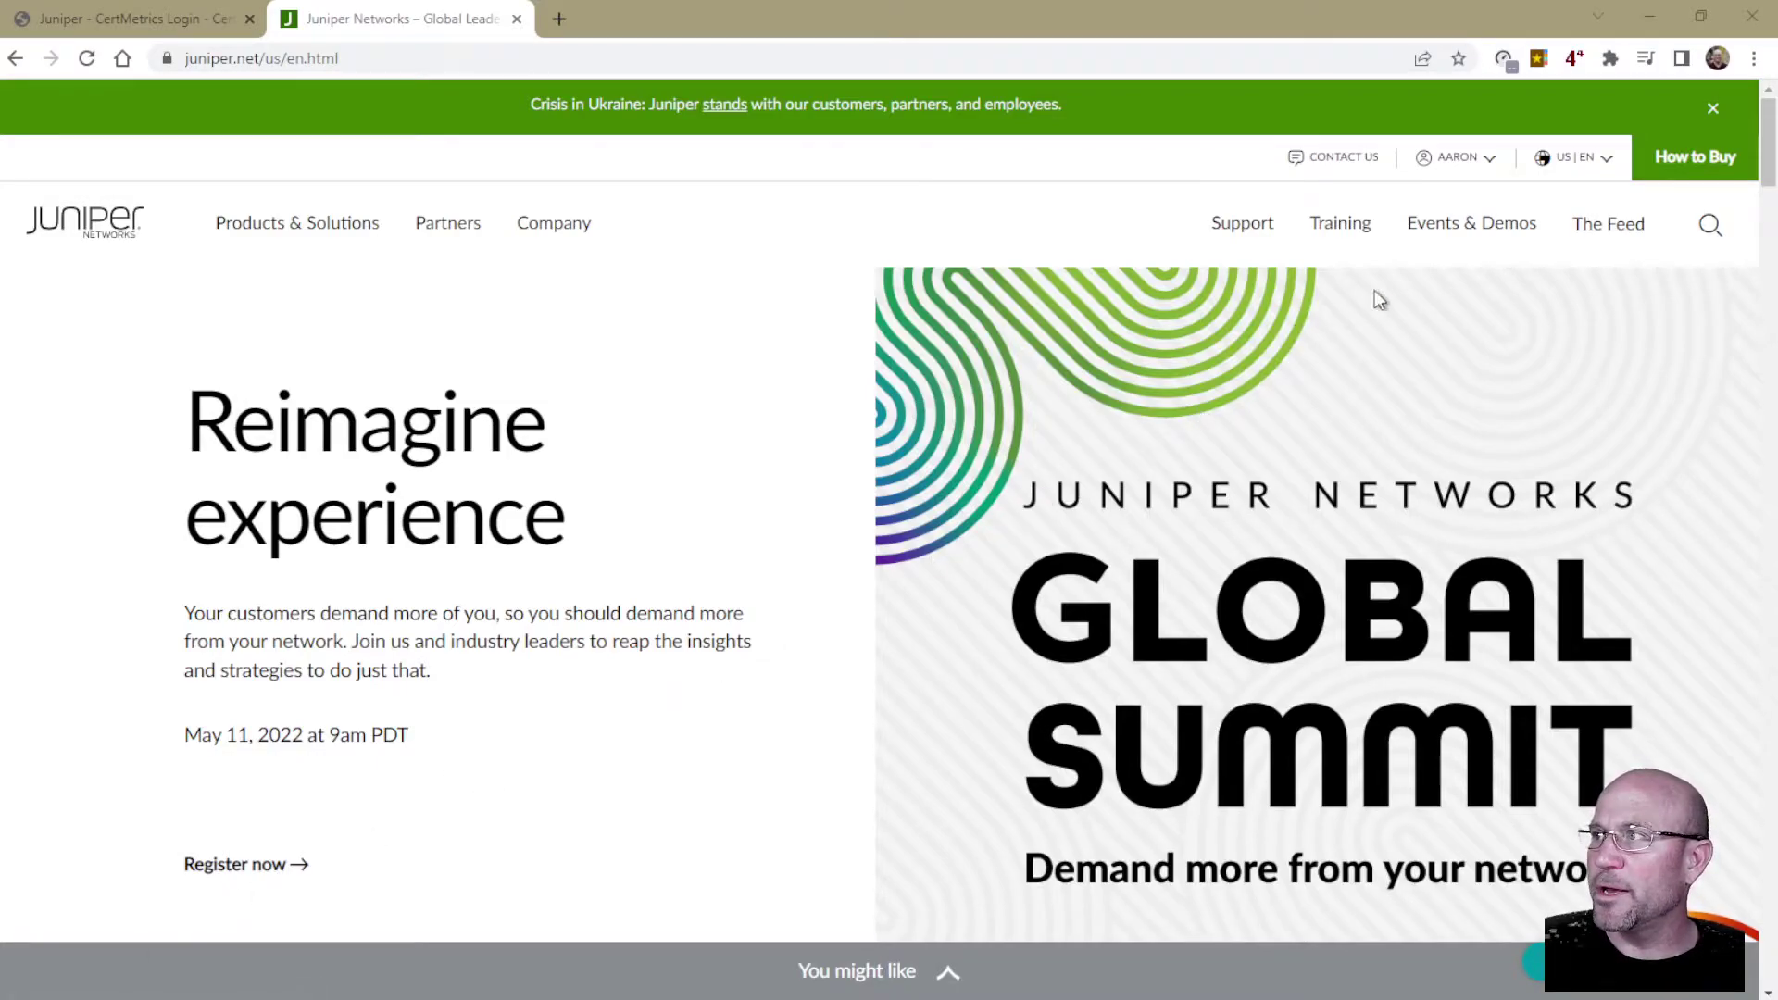
Dismiss the announcement banner on the Juniper home page and open the Training section.
{"action": "left_click", "coordinate": [1713, 110]}
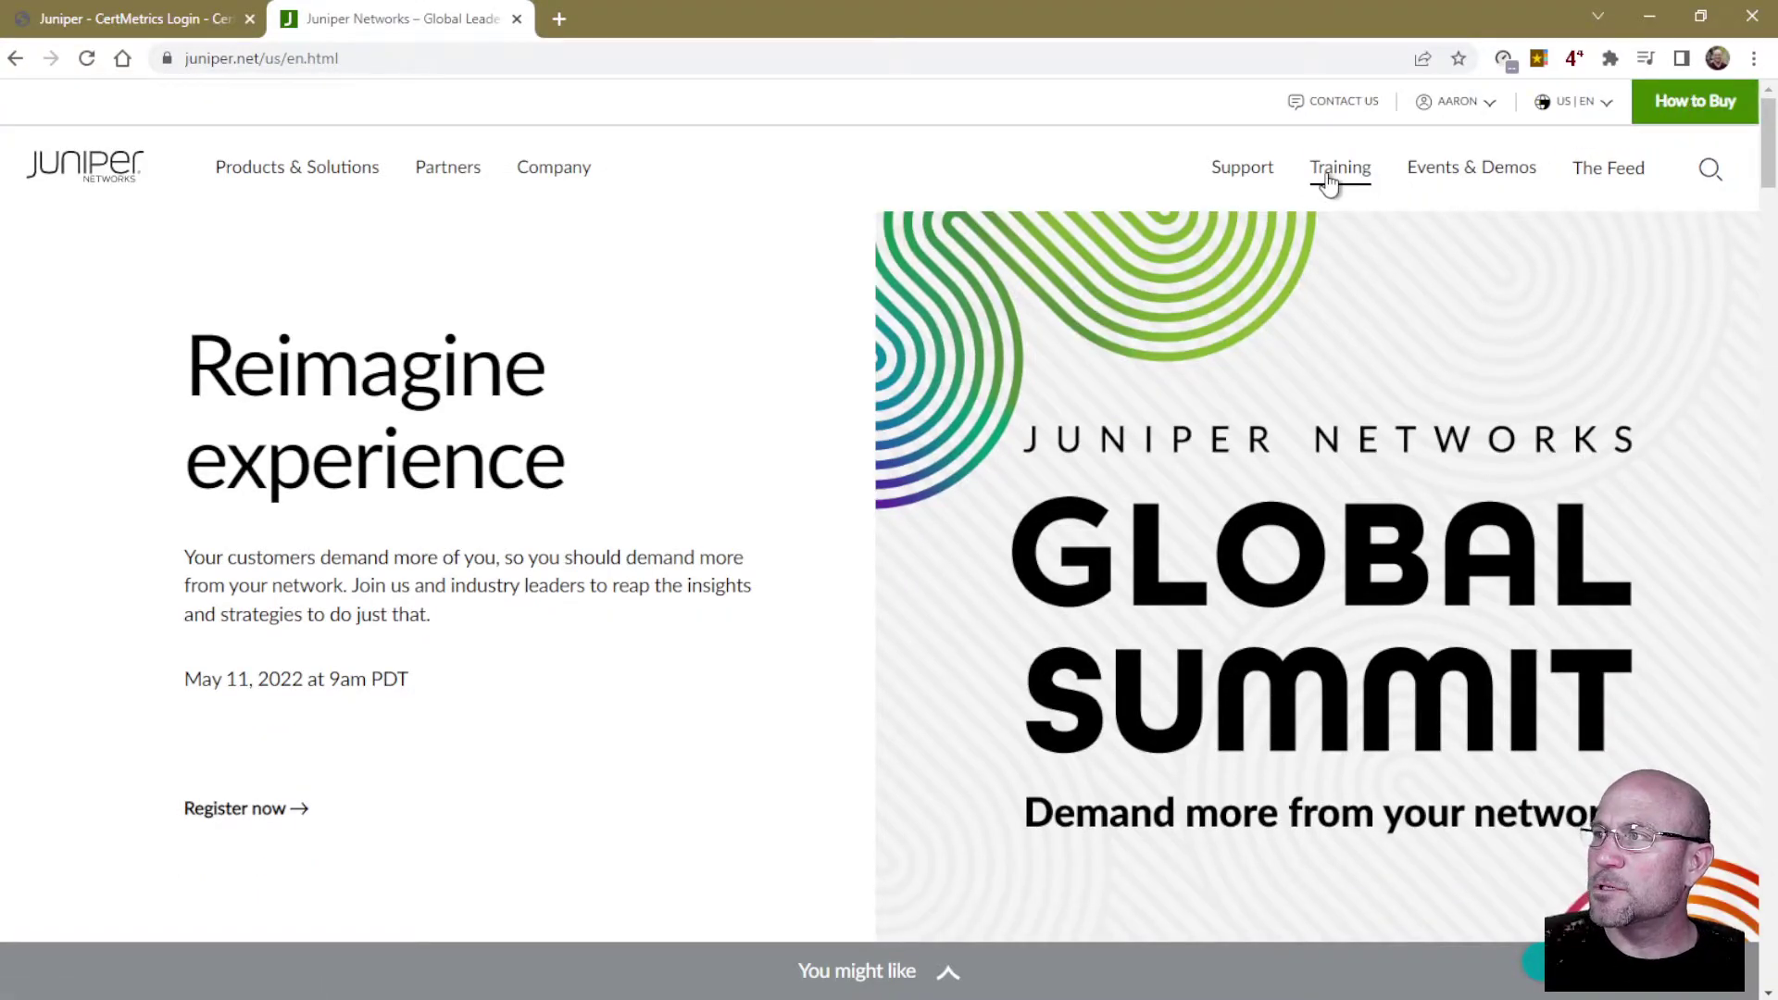
{"action": "left_click", "coordinate": [1331, 177]}
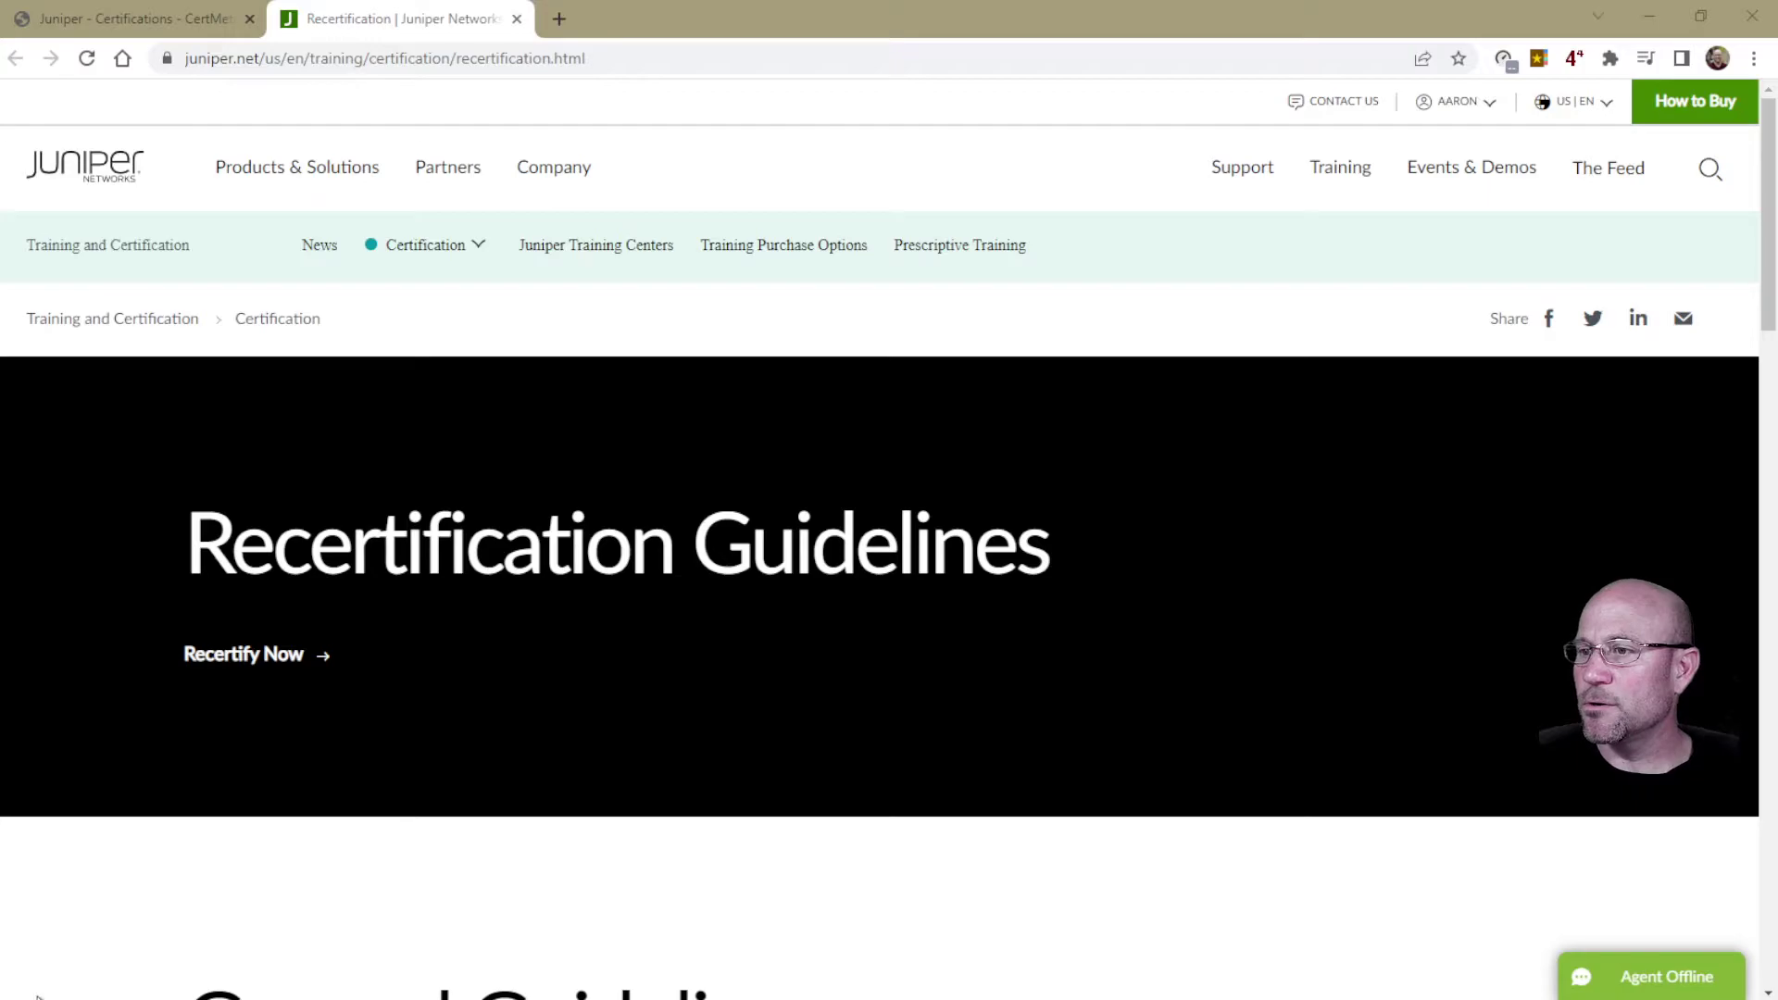
Review the Recertification Guidelines and open the details on recertifying through course attendance.
{"action": "scroll", "coordinate": [582, 728], "scroll_direction": "down", "scroll_amount": 5}
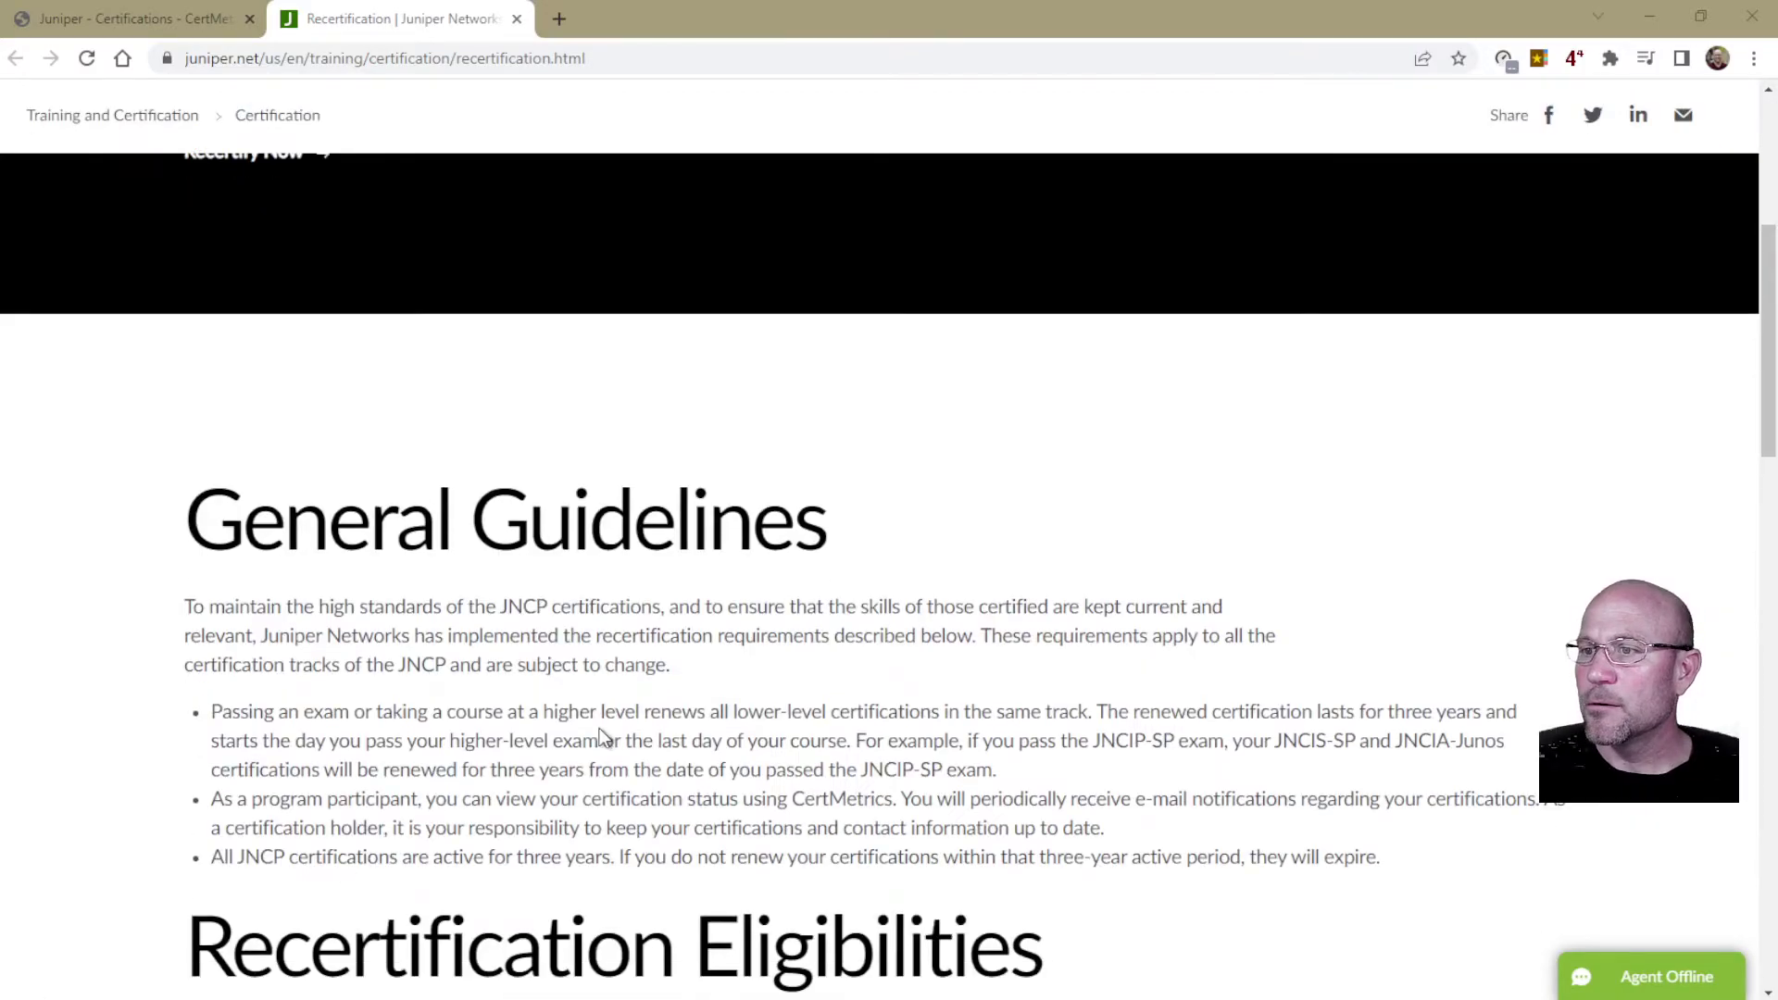
{"action": "scroll", "coordinate": [602, 736], "scroll_direction": "down", "scroll_amount": 6}
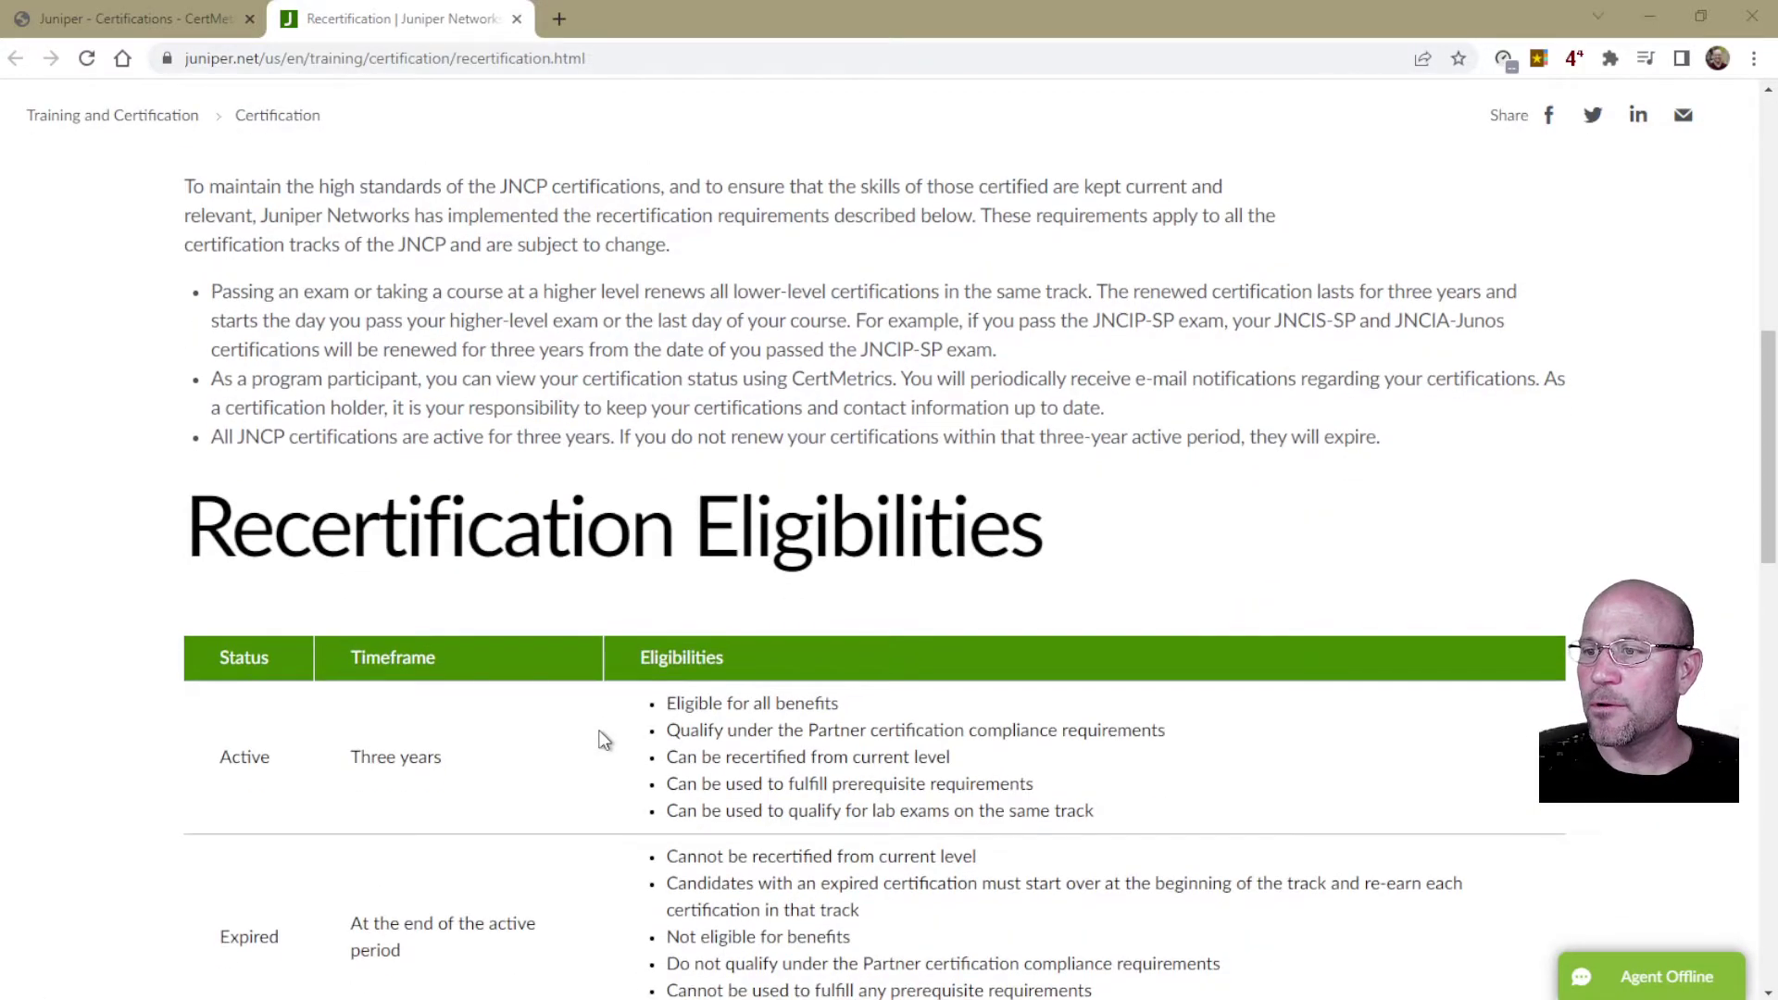
{"action": "scroll", "coordinate": [603, 738], "scroll_direction": "down", "scroll_amount": 8}
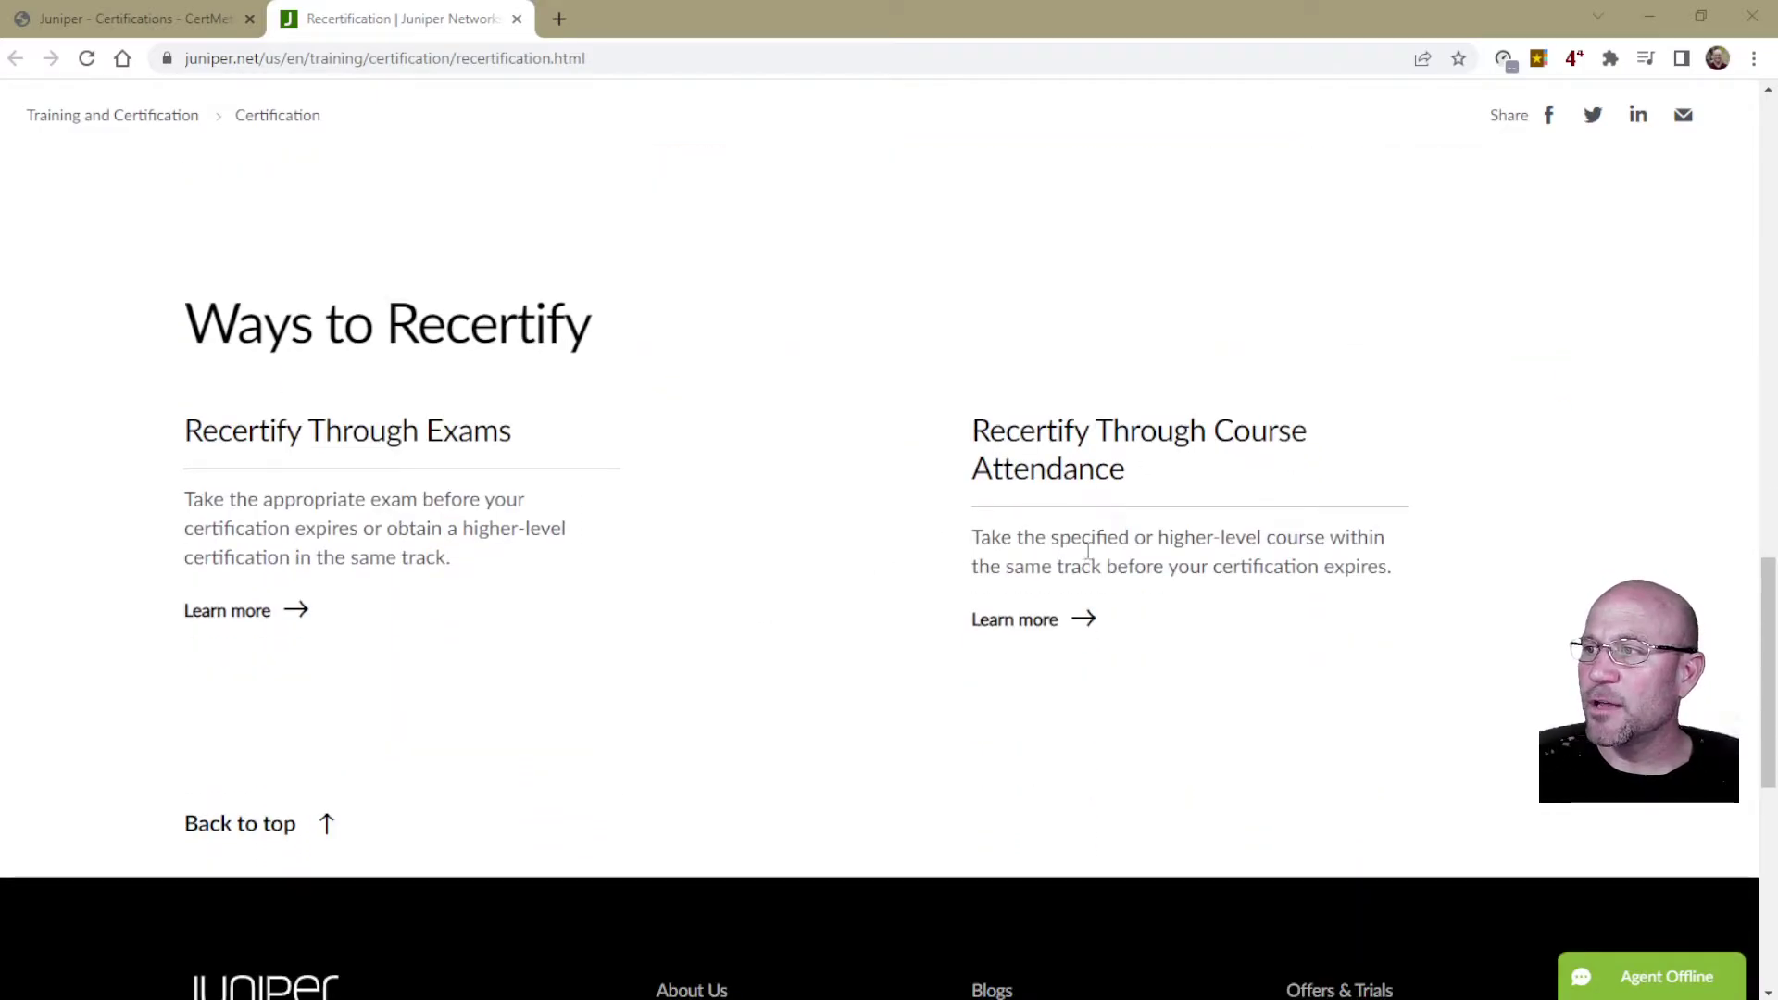
{"action": "left_click", "coordinate": [1014, 630]}
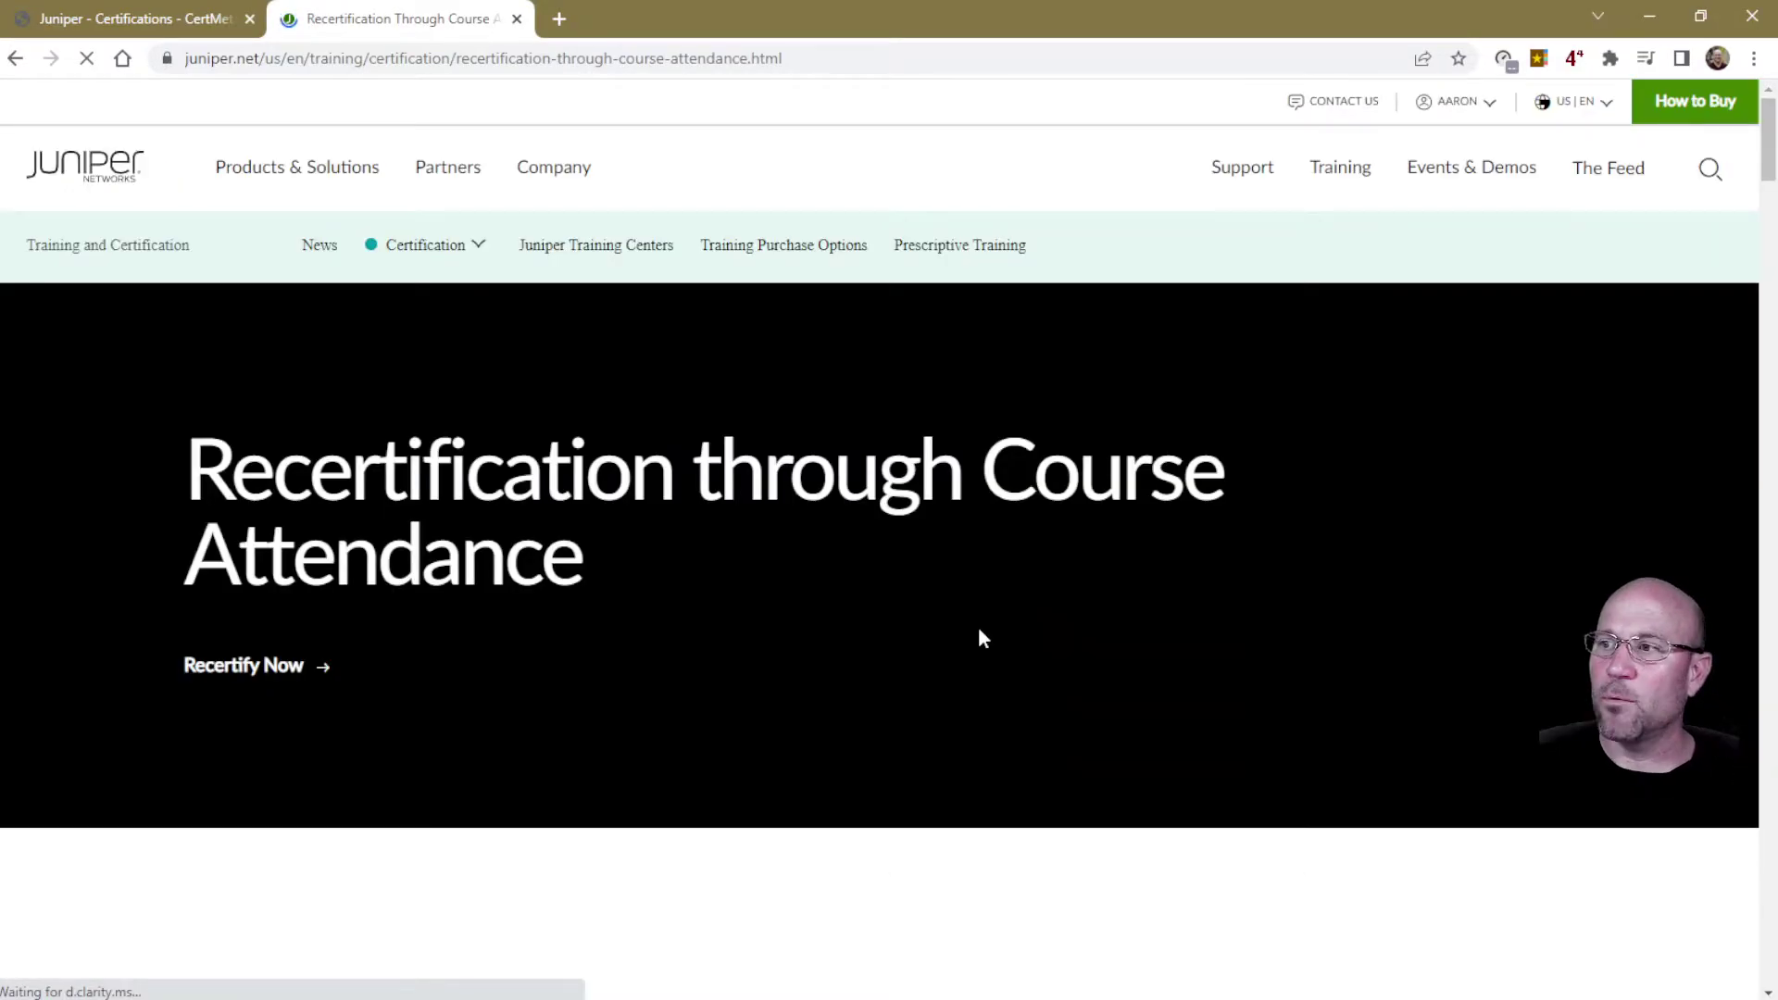
Find the Recertification Process section and highlight its full list of instructions.
{"action": "scroll", "coordinate": [541, 638], "scroll_direction": "down", "scroll_amount": 12}
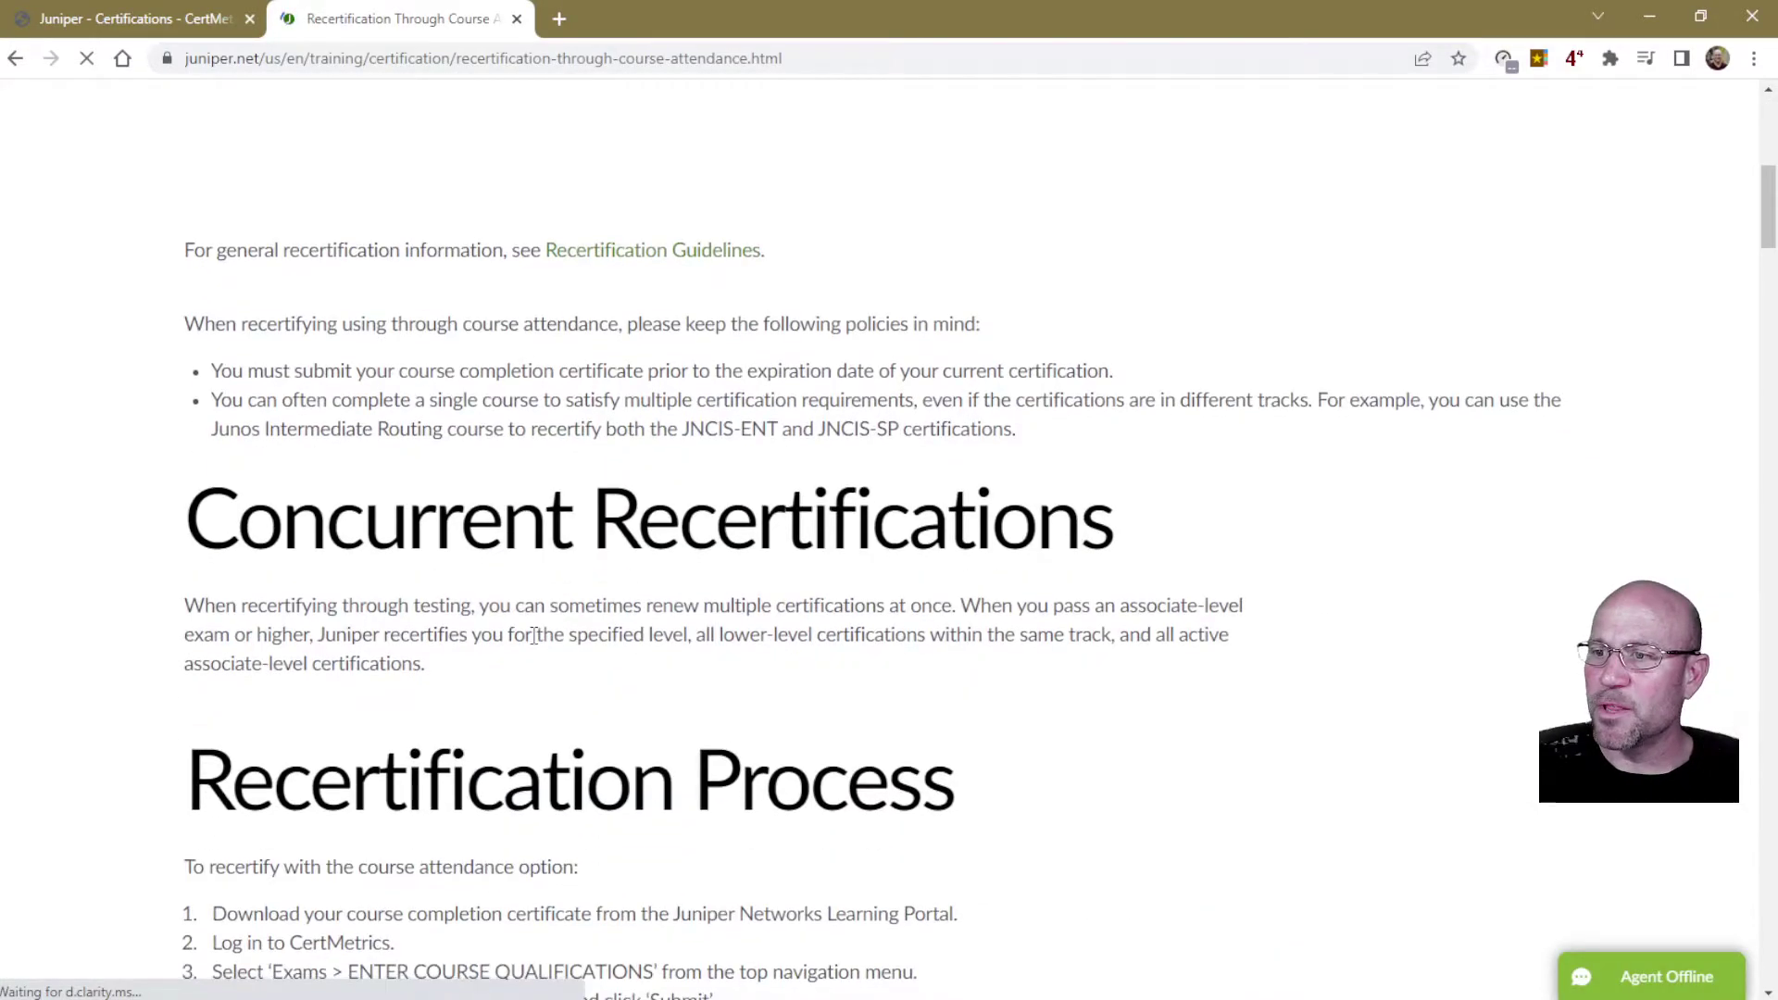
{"action": "left_click_drag", "start_coordinate": [190, 421], "coordinate": [842, 858]}
{"action": "scroll", "coordinate": [423, 693], "scroll_direction": "down", "scroll_amount": 1}
{"action": "scroll", "coordinate": [422, 692], "scroll_direction": "down", "scroll_amount": 2}
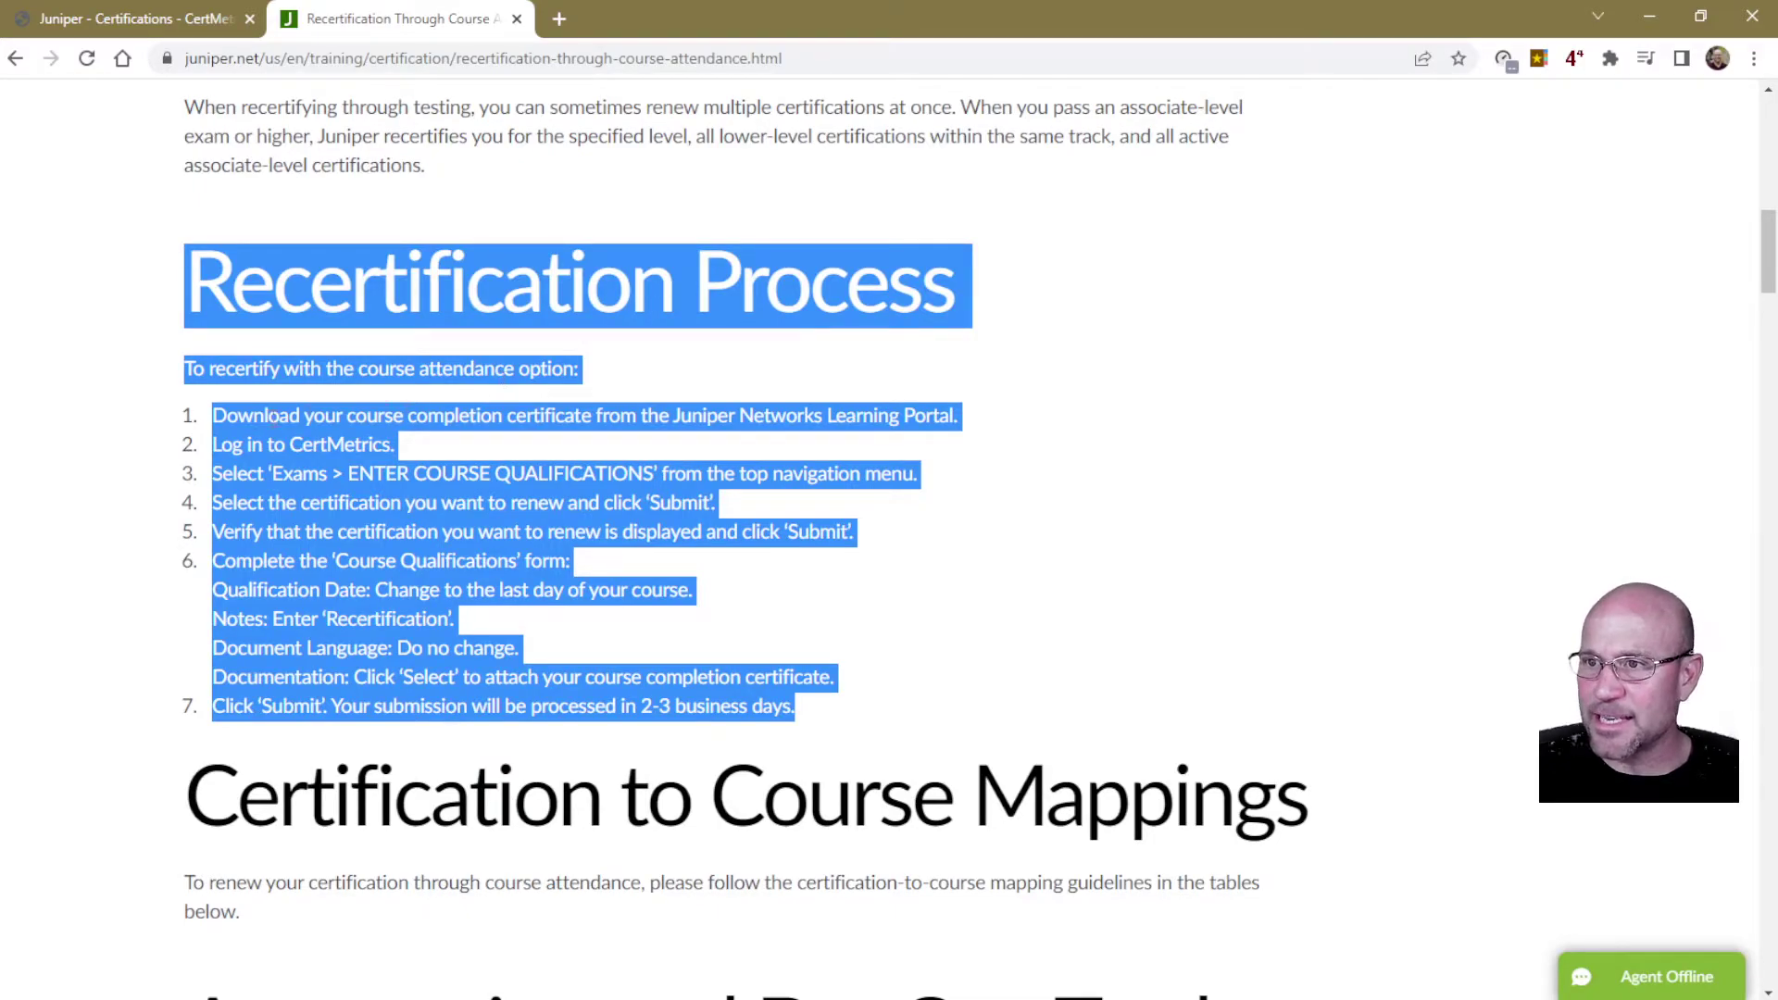
{"action": "left_click", "coordinate": [415, 426]}
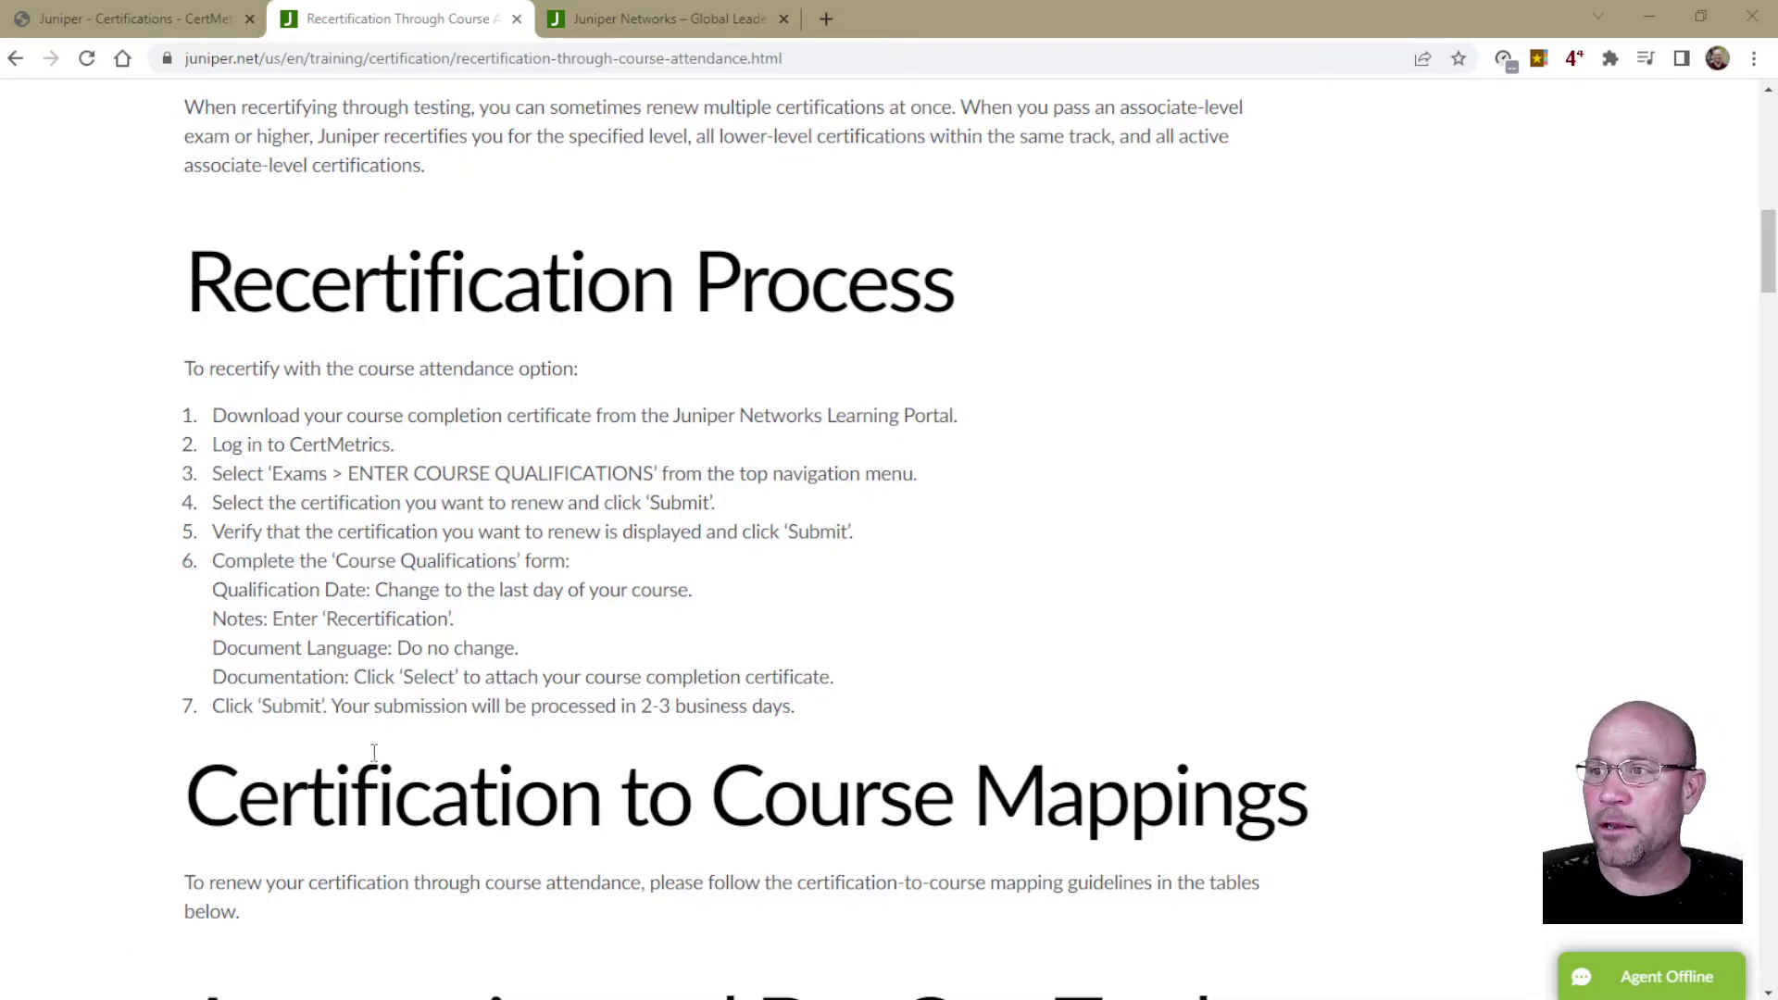
Highlight "Juniper Networks Learning Portal" in the first process instruction and bring up the Learning Portal home page.
{"action": "left_click_drag", "start_coordinate": [673, 416], "coordinate": [970, 409]}
{"action": "left_click", "coordinate": [945, 416]}
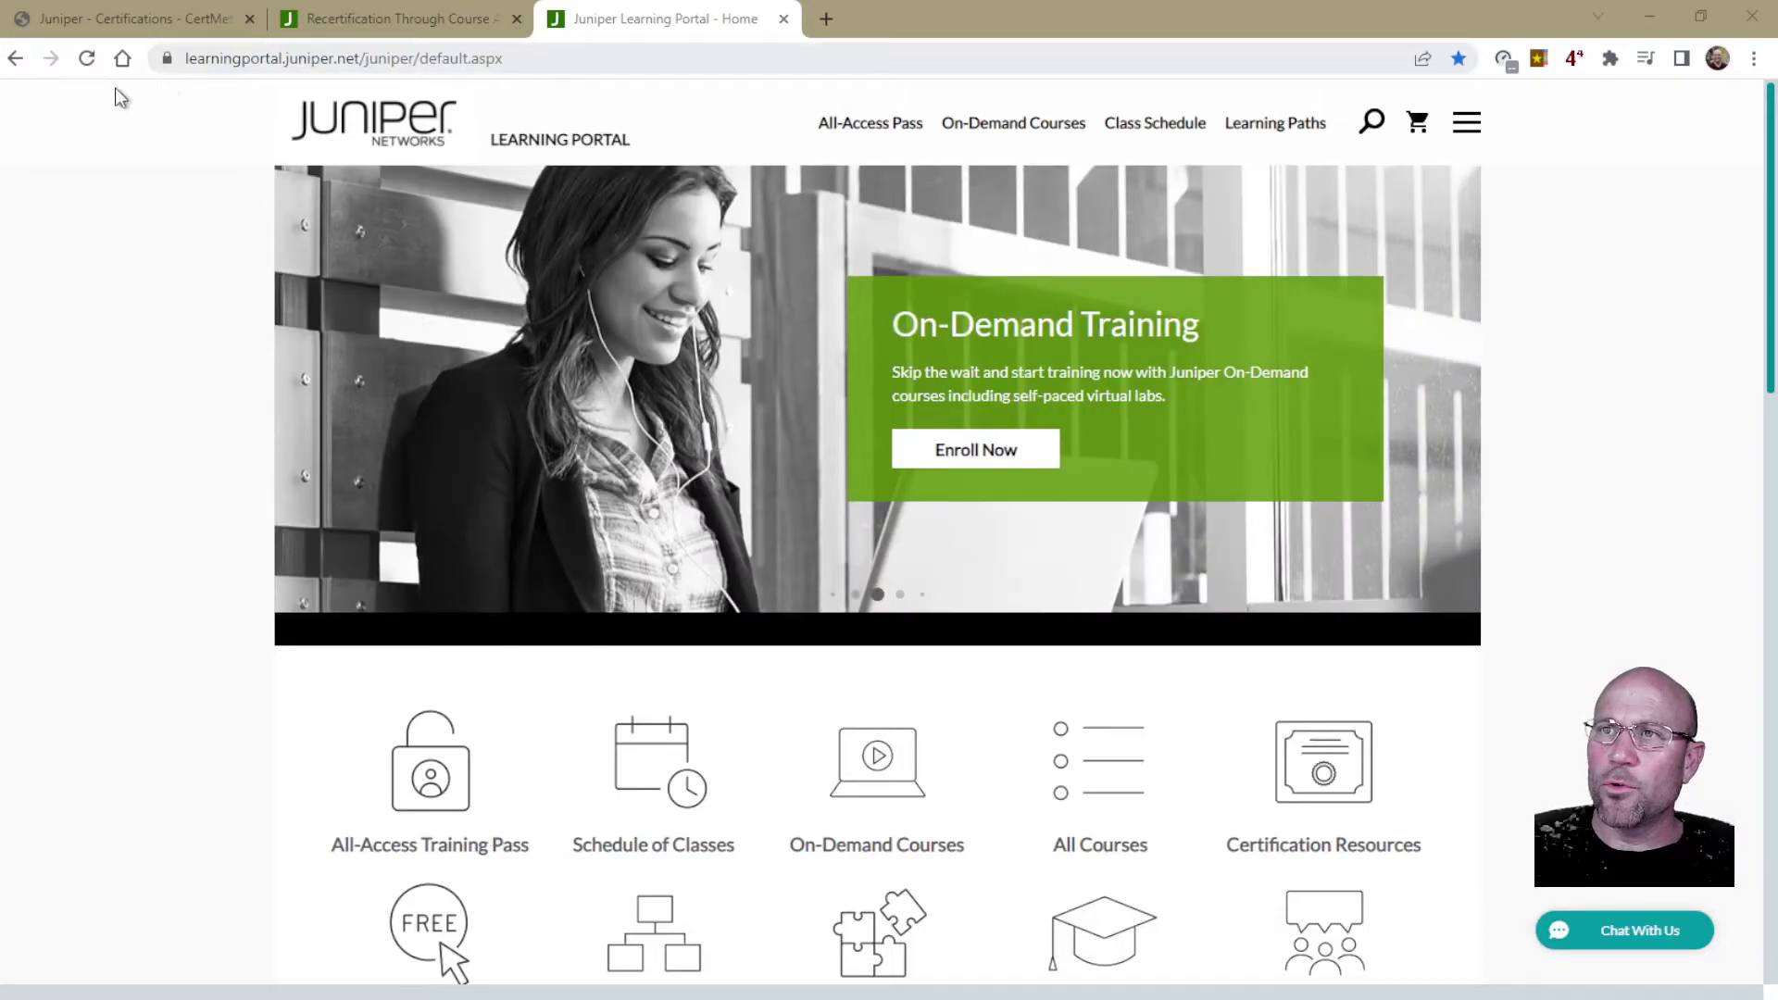
{"action": "left_click", "coordinate": [202, 57]}
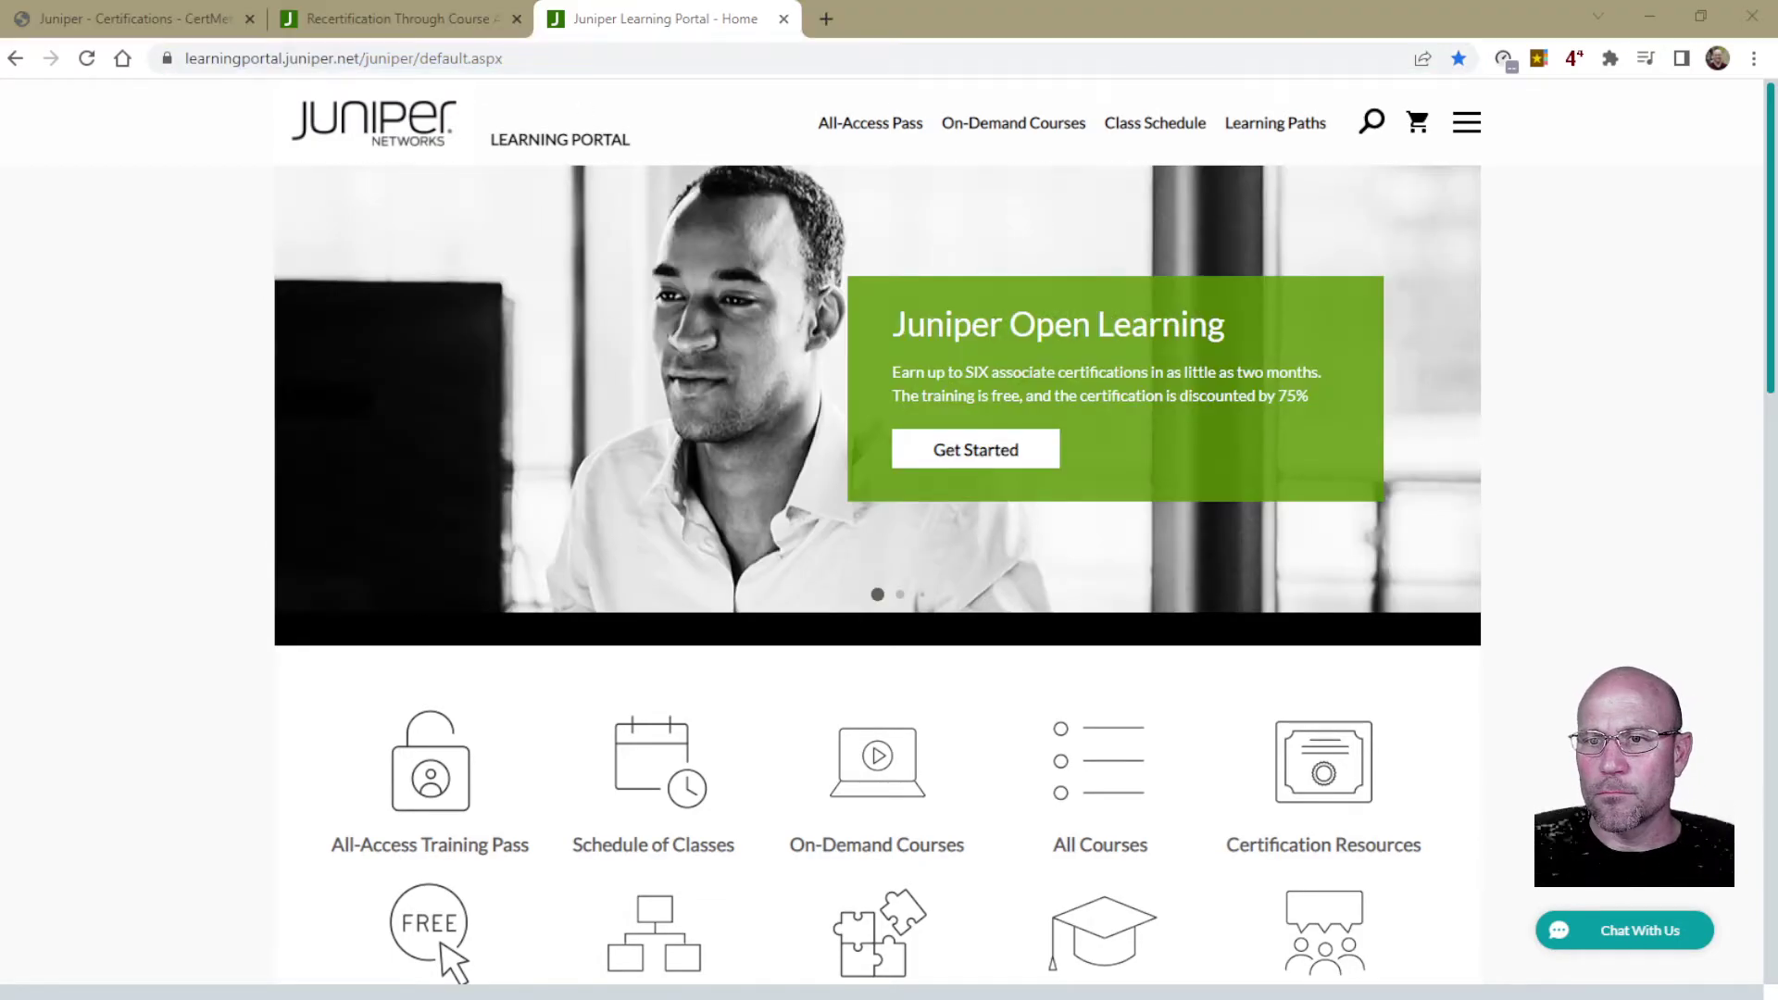
Expand the My Training Enrollments list on the Learning Portal home page and review the enrolled courses.
{"action": "mouse_move", "coordinate": [1447, 131]}
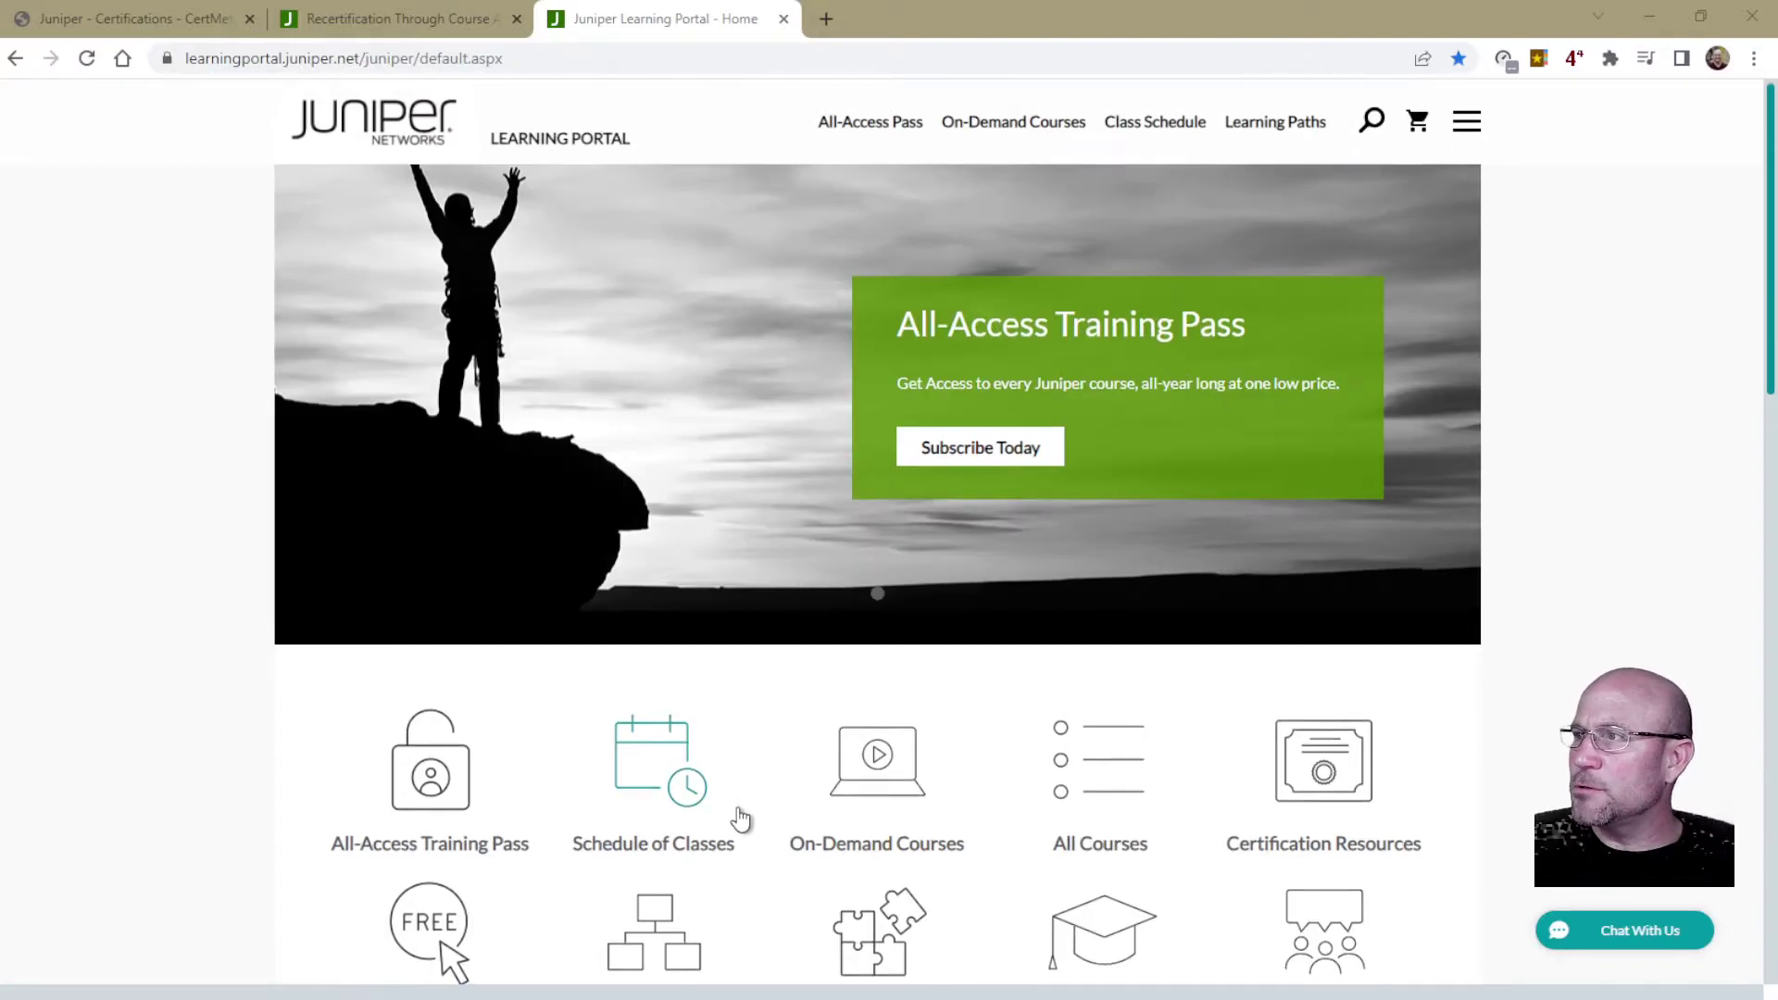
{"action": "scroll", "coordinate": [739, 815], "scroll_direction": "down", "scroll_amount": 2}
{"action": "scroll", "coordinate": [739, 815], "scroll_direction": "down", "scroll_amount": 4}
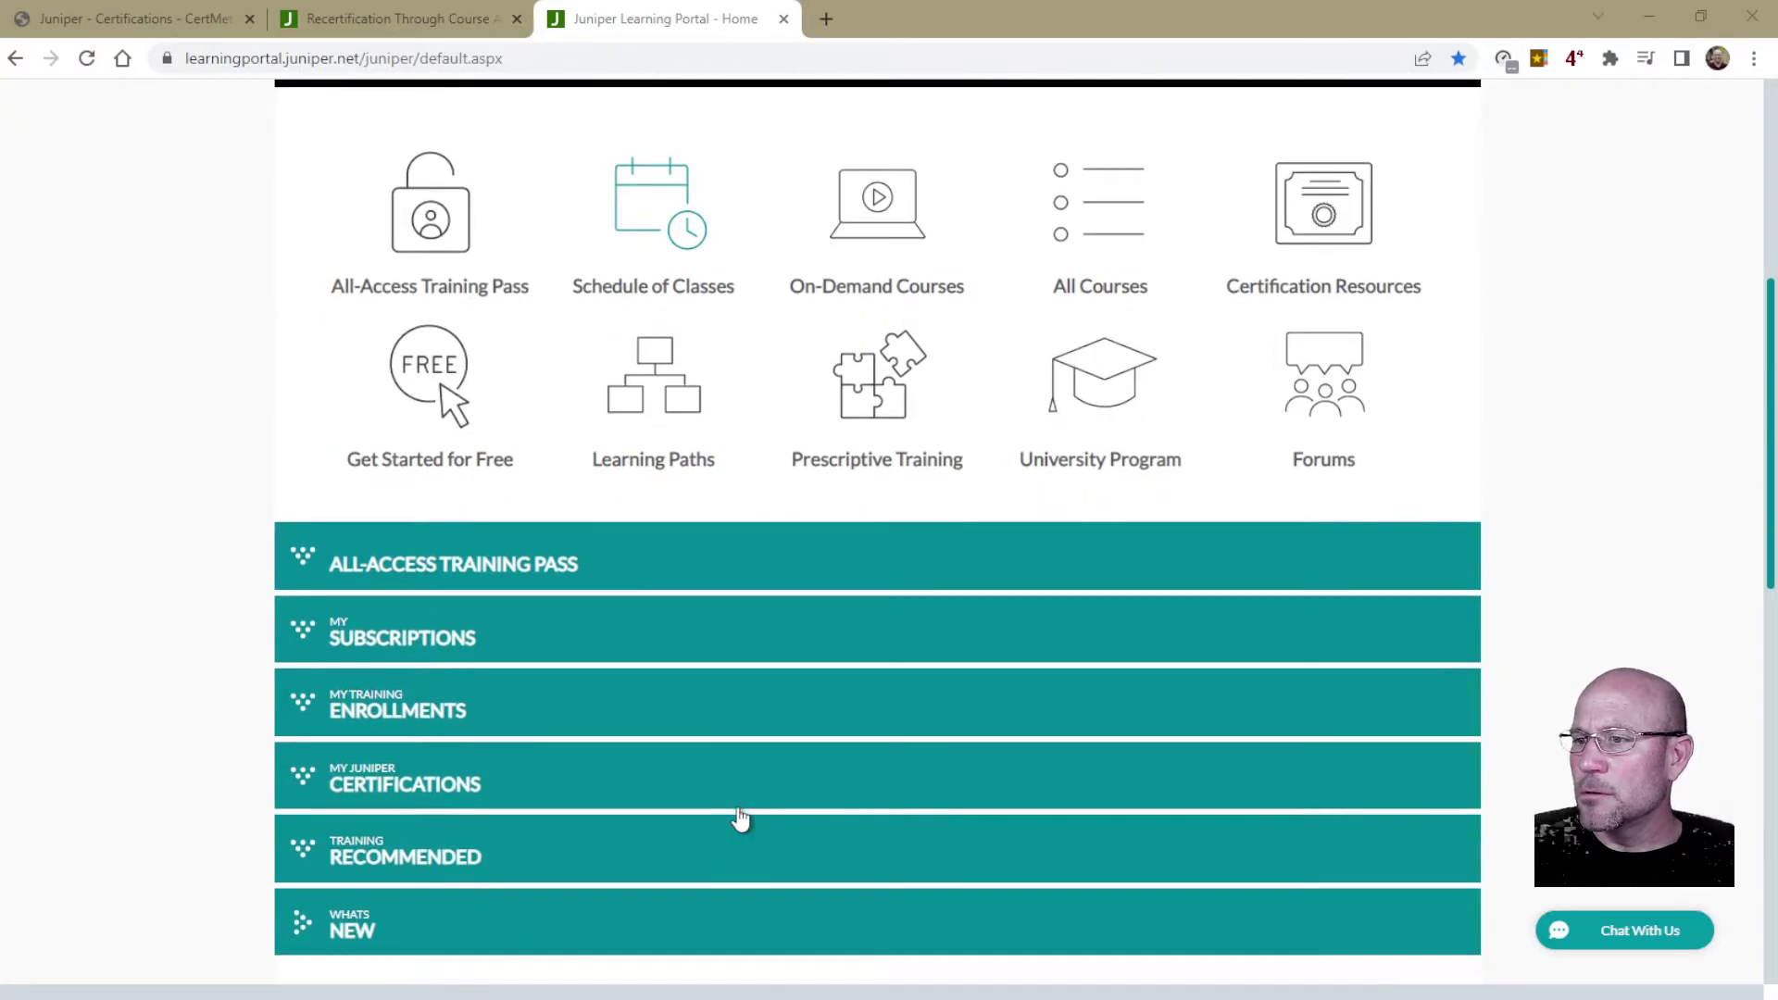
{"action": "left_click", "coordinate": [366, 713]}
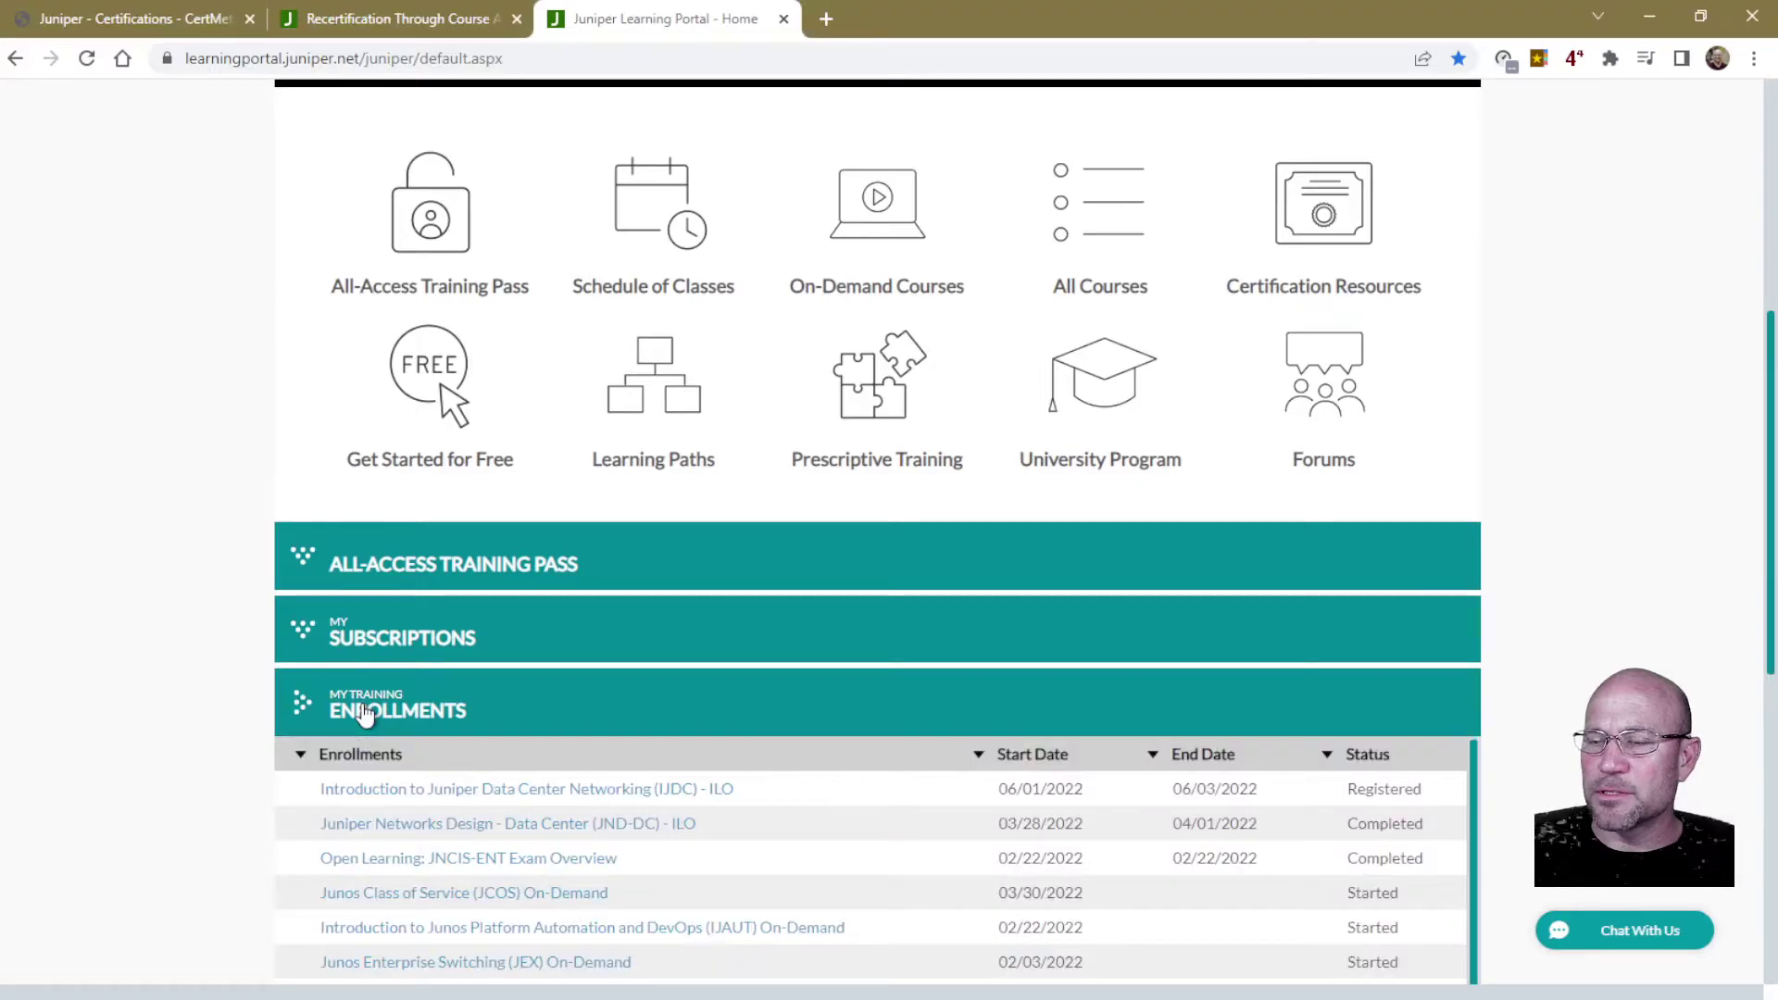
{"action": "scroll", "coordinate": [559, 757], "scroll_direction": "down", "scroll_amount": 2}
{"action": "scroll", "coordinate": [562, 759], "scroll_direction": "up", "scroll_amount": 1}
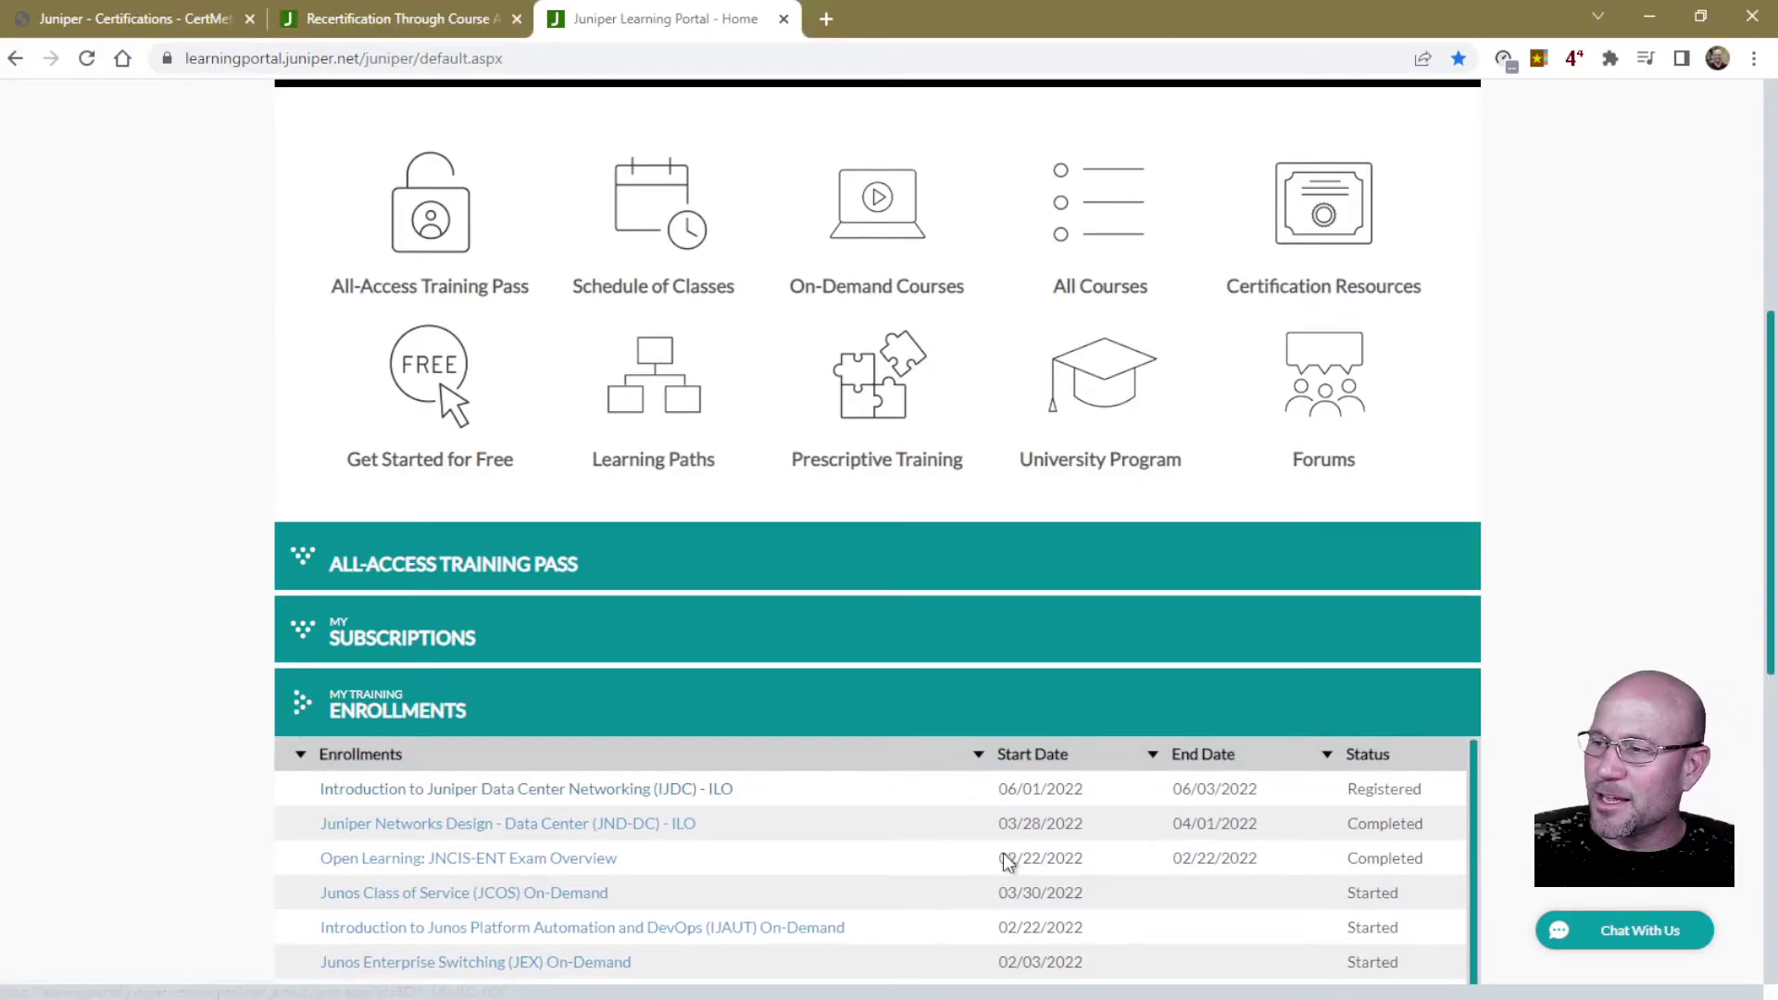
Highlight a Completed status in the enrollments list and the end date of the JND-DC enrollment.
{"action": "double_click", "coordinate": [1397, 858]}
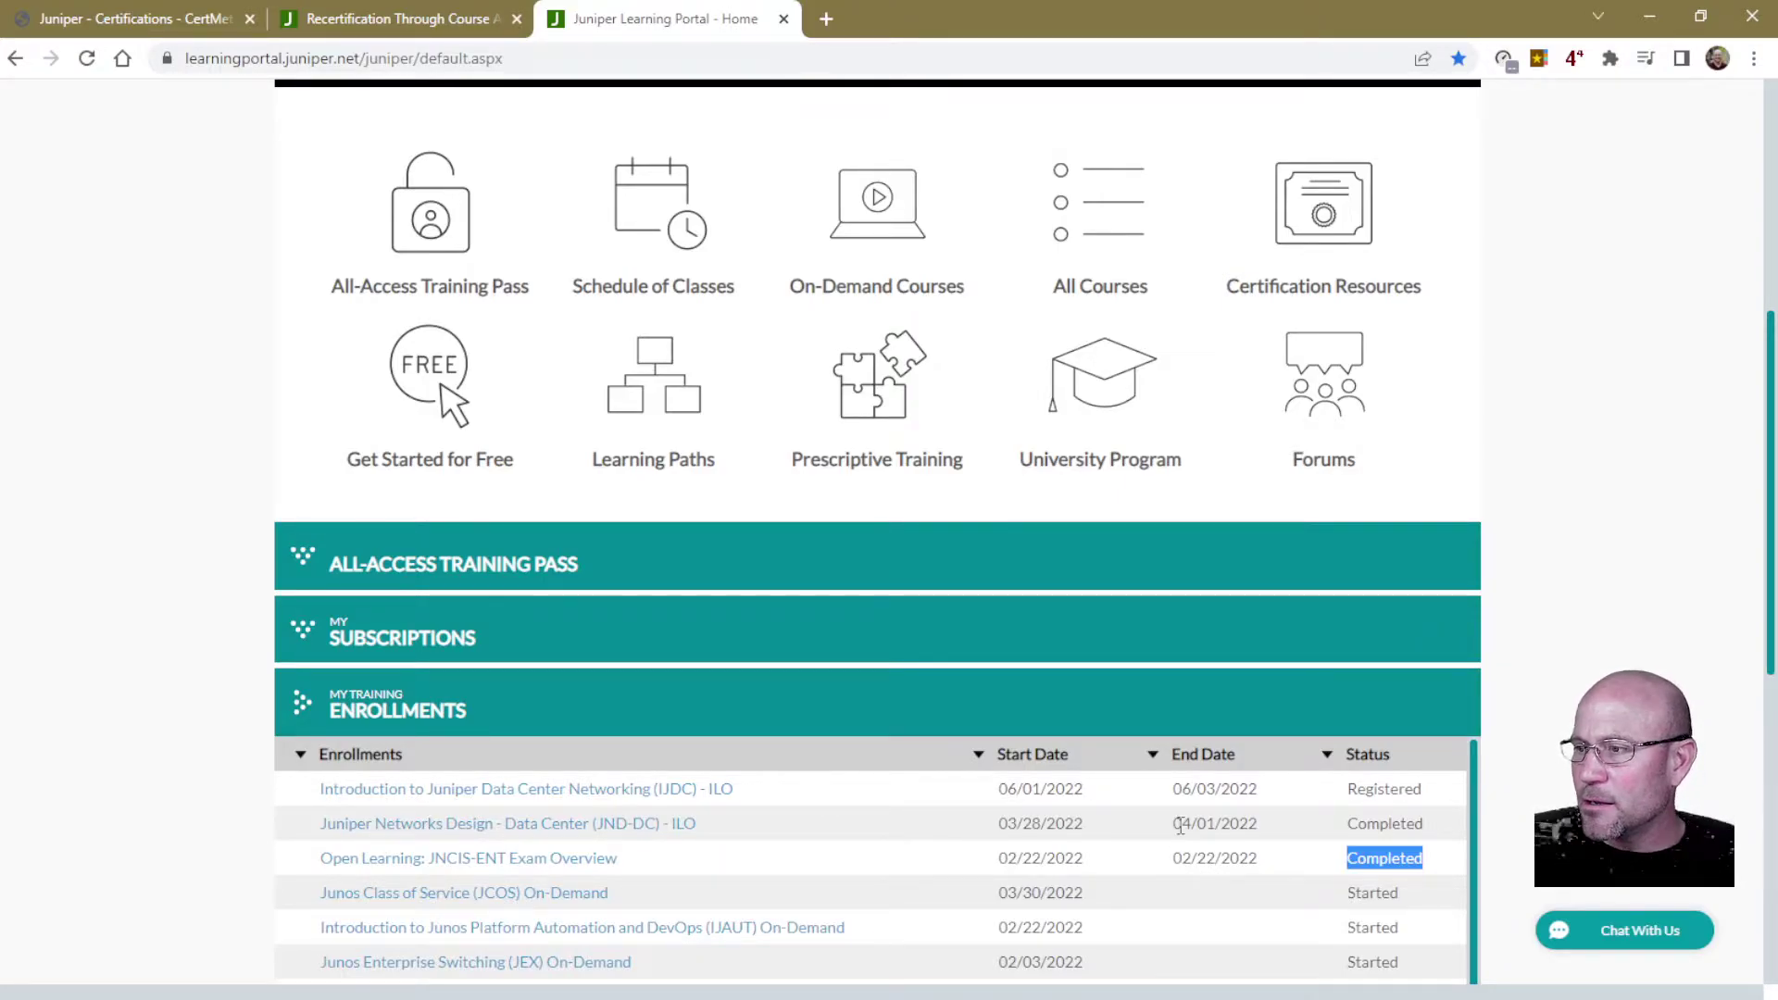
{"action": "left_click", "coordinate": [1242, 822]}
{"action": "left_click_drag", "start_coordinate": [1177, 826], "coordinate": [1260, 819]}
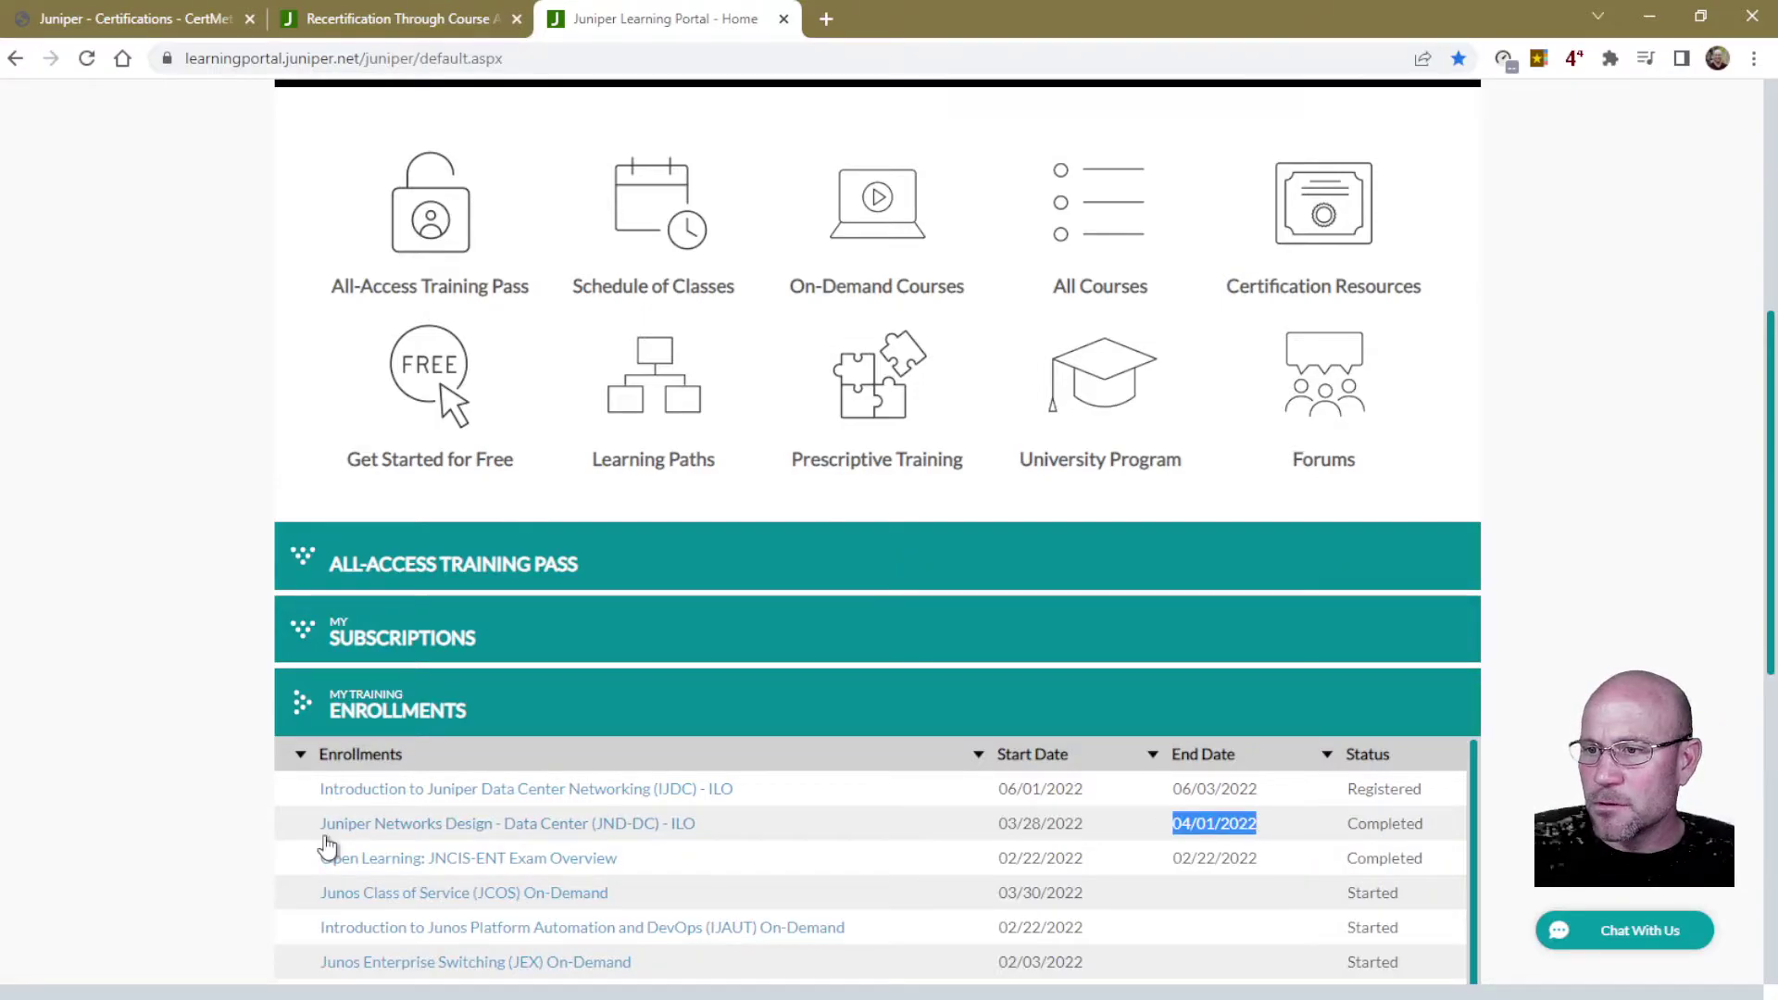
Open the certificate of attendance from the completed JND-DC - ILO course page and check it against the Recertification Process instructions.
{"action": "left_click", "coordinate": [639, 831]}
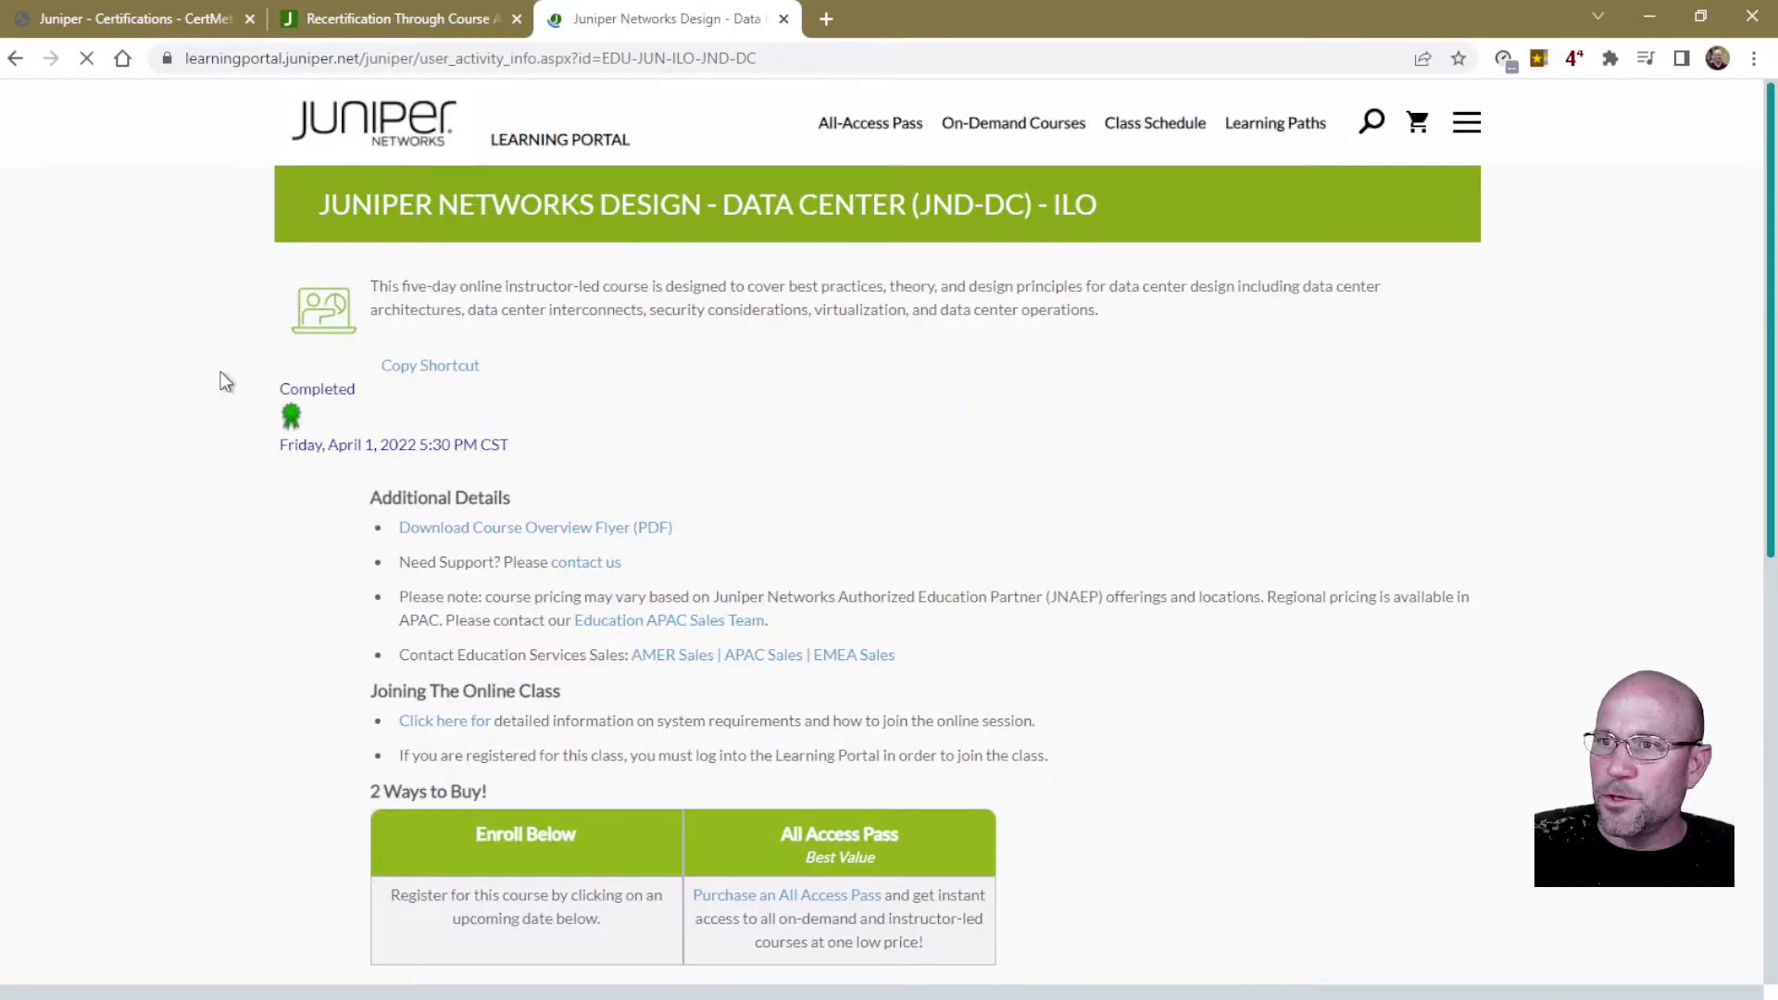
{"action": "left_click", "coordinate": [291, 418]}
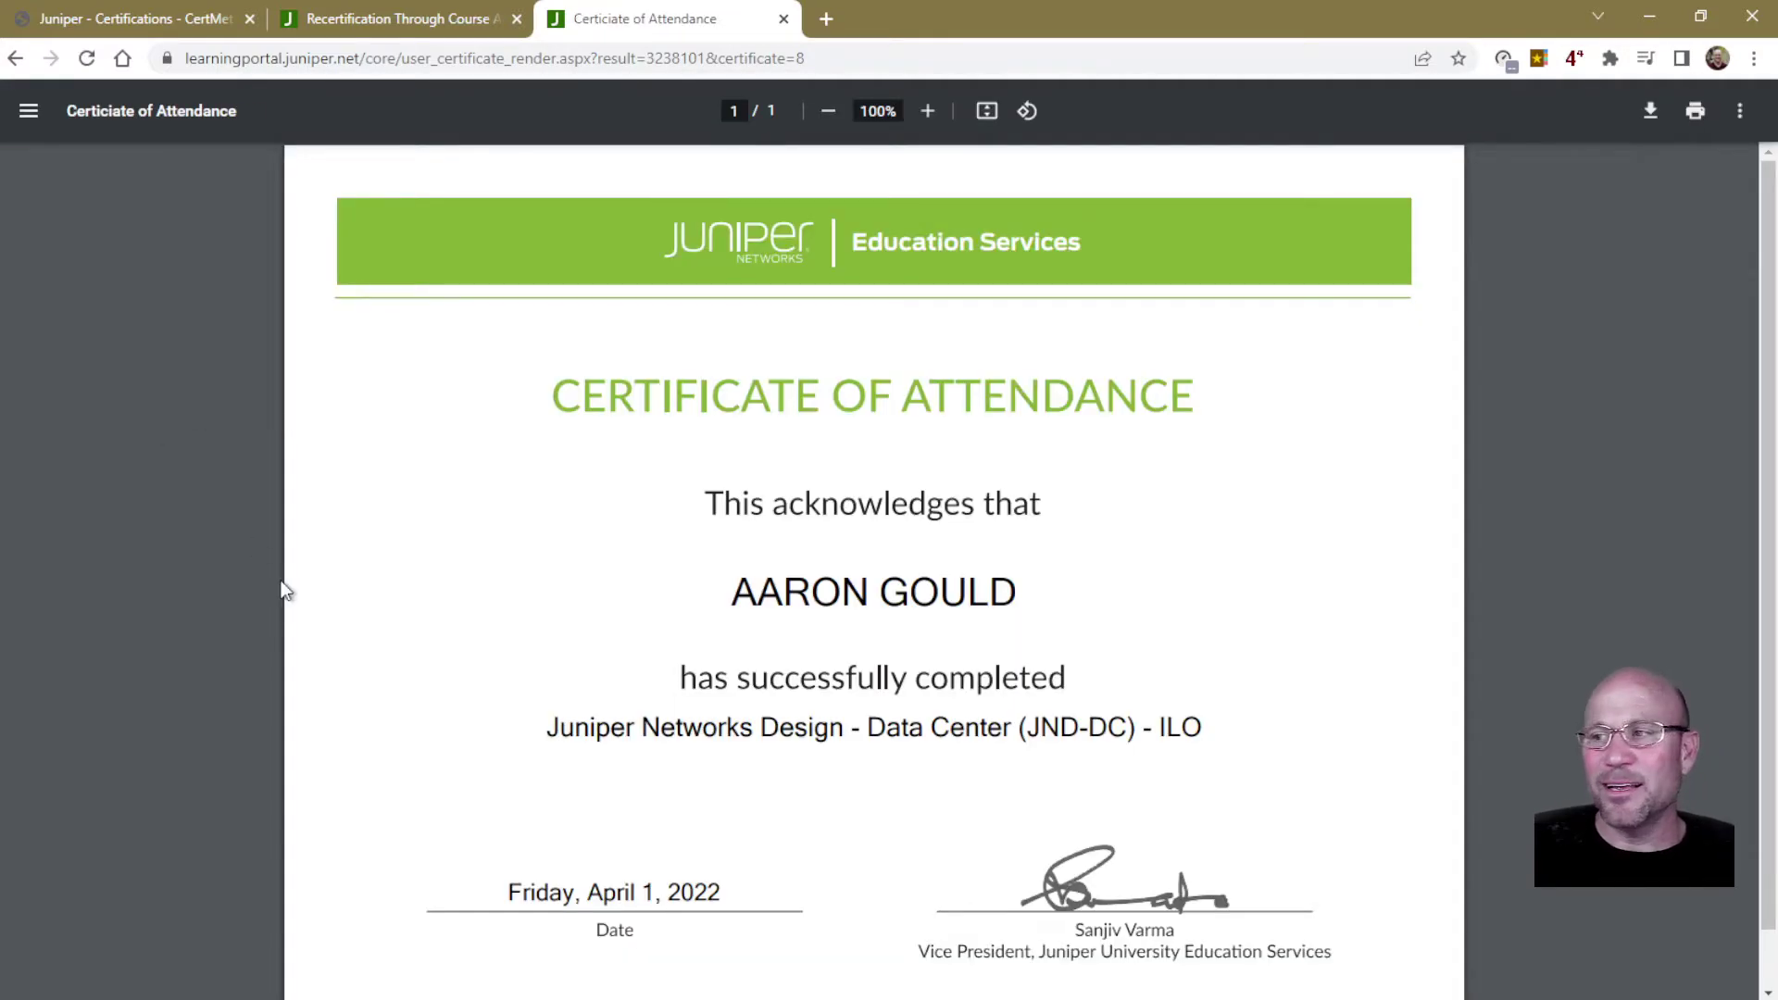
{"action": "left_click", "coordinate": [450, 27]}
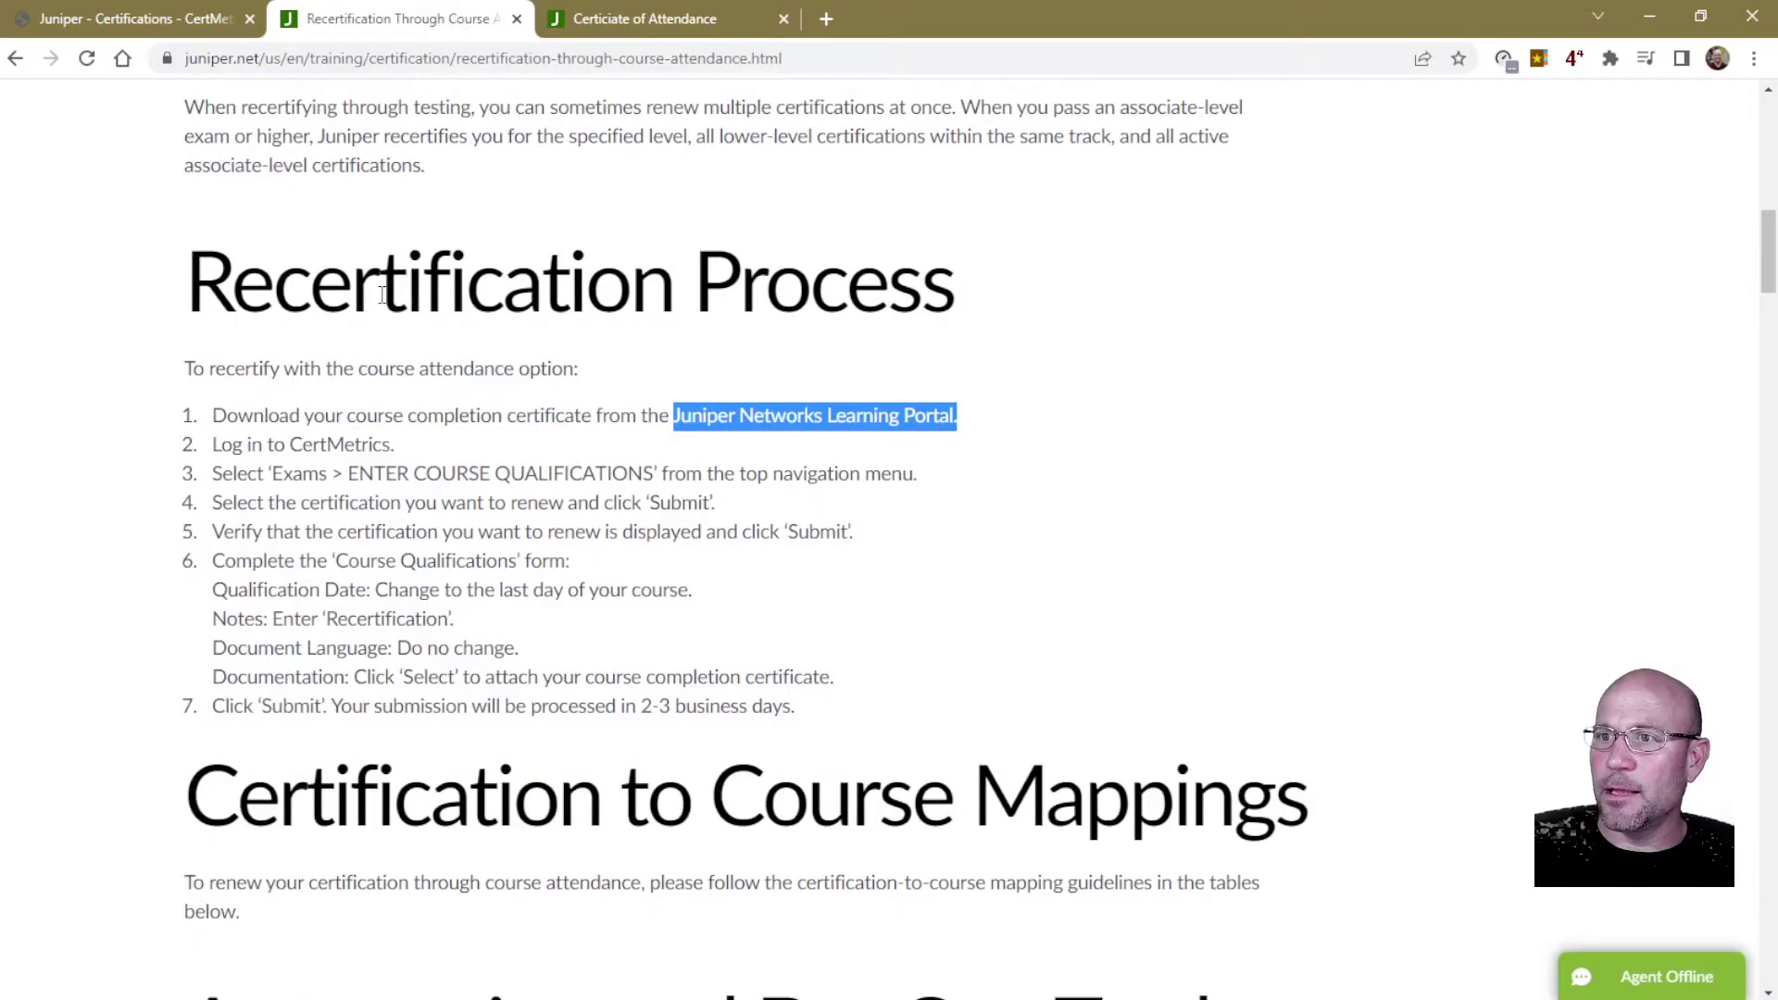
{"action": "left_click", "coordinate": [721, 23]}
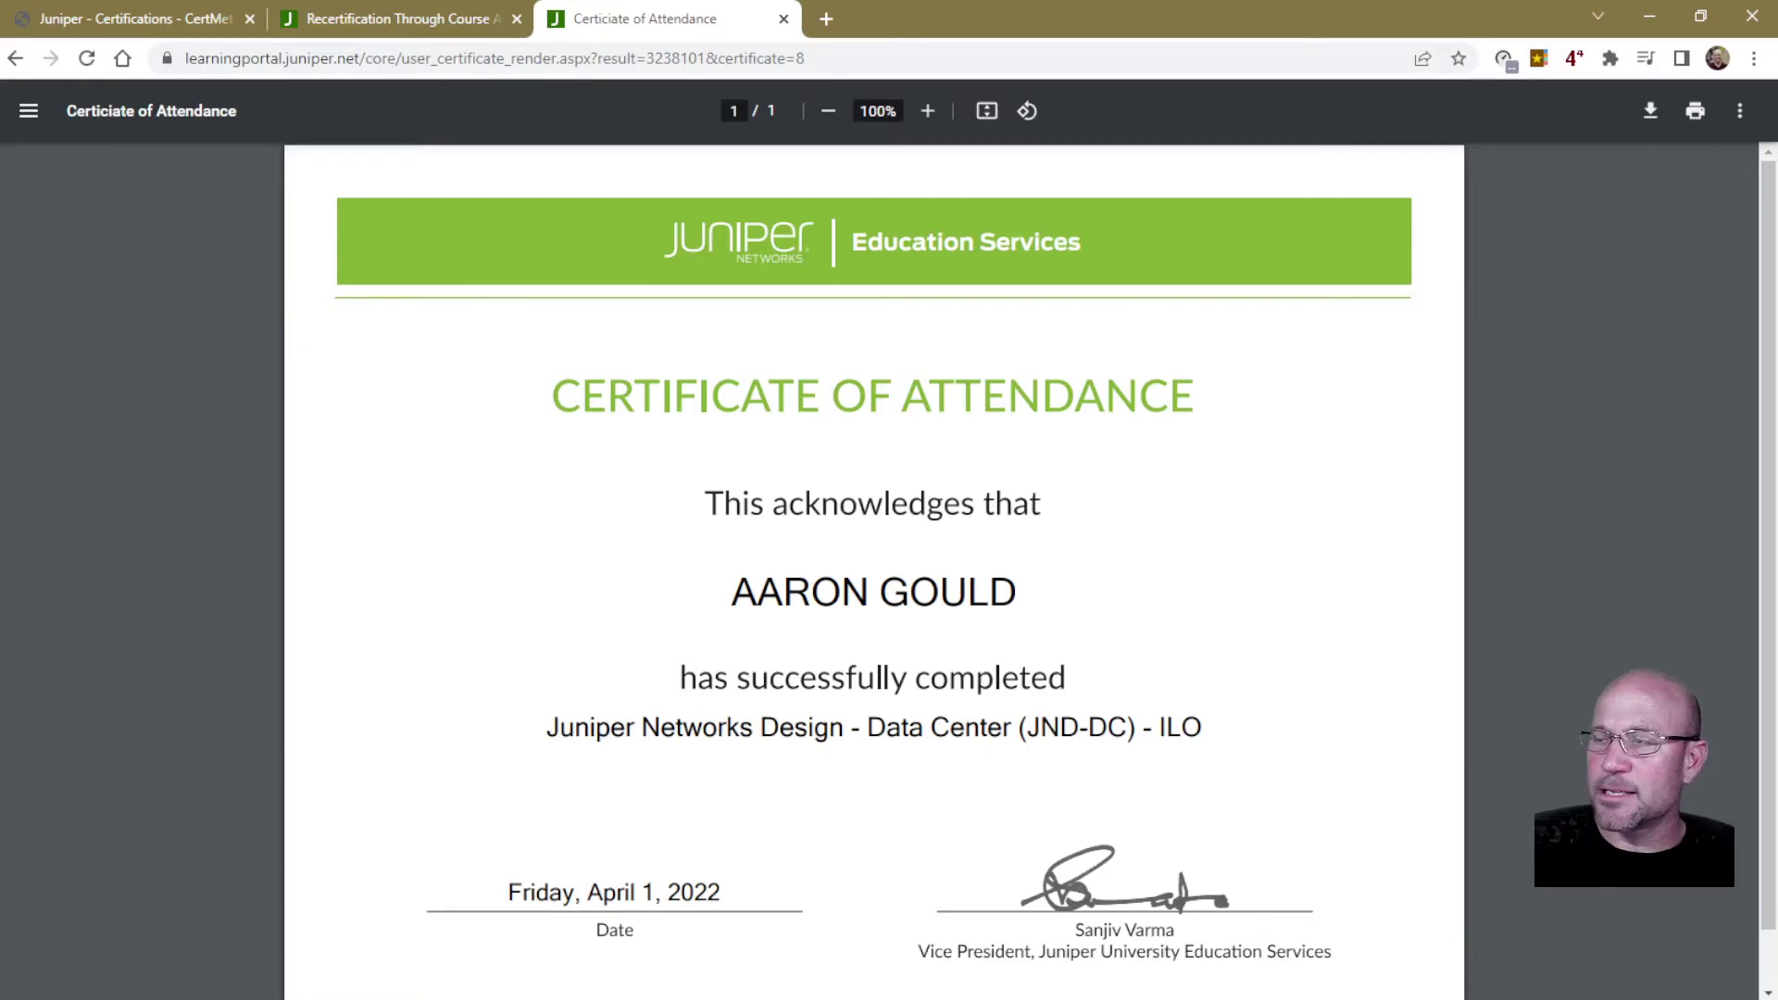
Close the certificate and highlight the process instruction about downloading the course completion certificate.
{"action": "key", "text": "ctrl+w"}
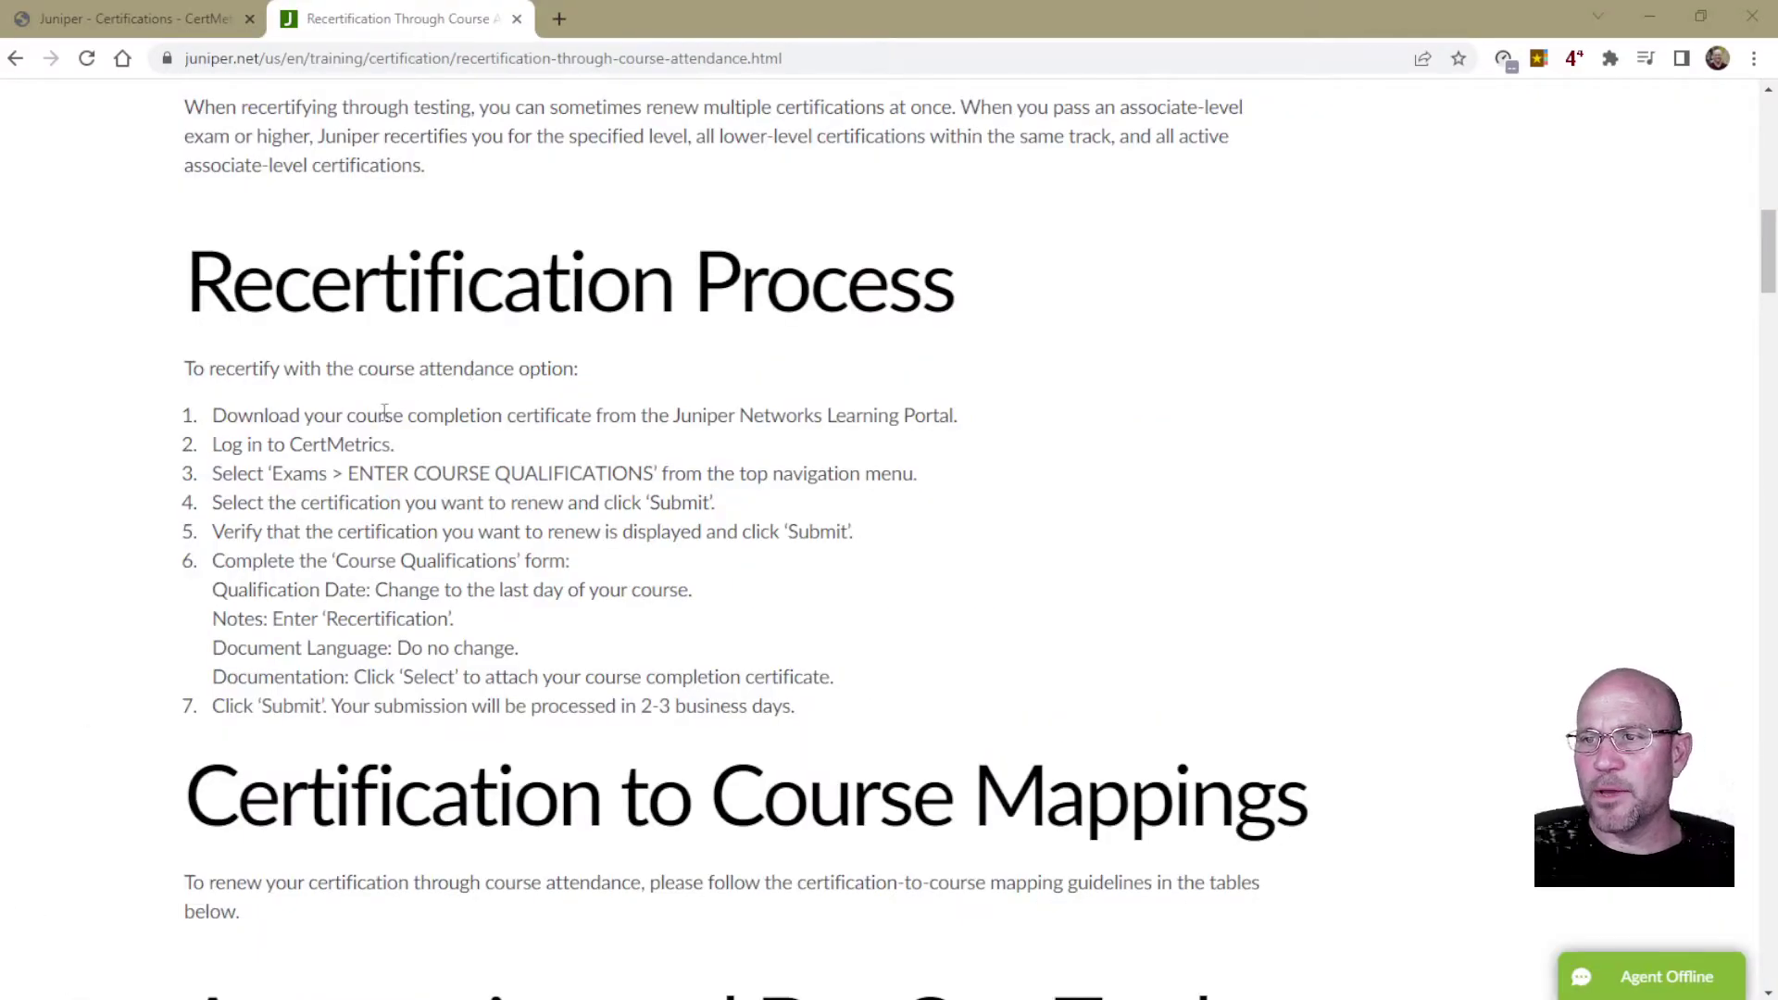
{"action": "left_click_drag", "start_coordinate": [214, 416], "coordinate": [883, 422]}
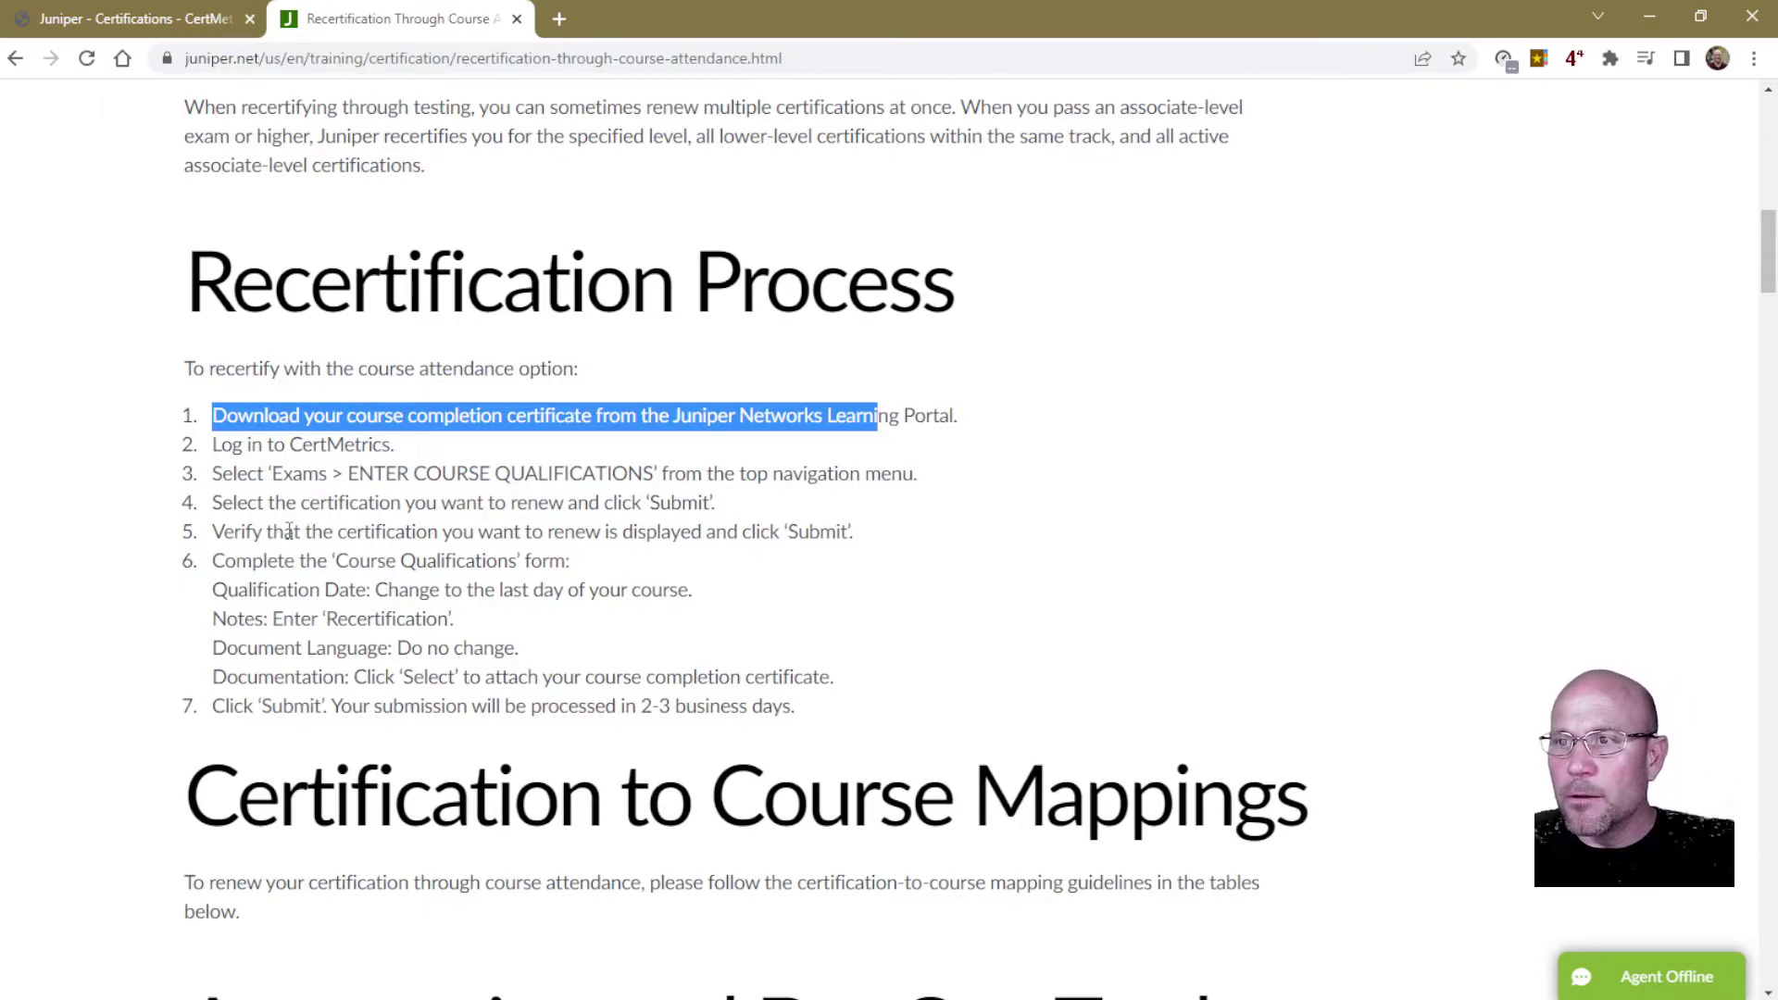
Highlight the process instructions about logging in to CertMetrics and selecting Exams > ENTER COURSE QUALIFICATIONS from the top navigation menu.
{"action": "left_click_drag", "start_coordinate": [213, 446], "coordinate": [393, 454]}
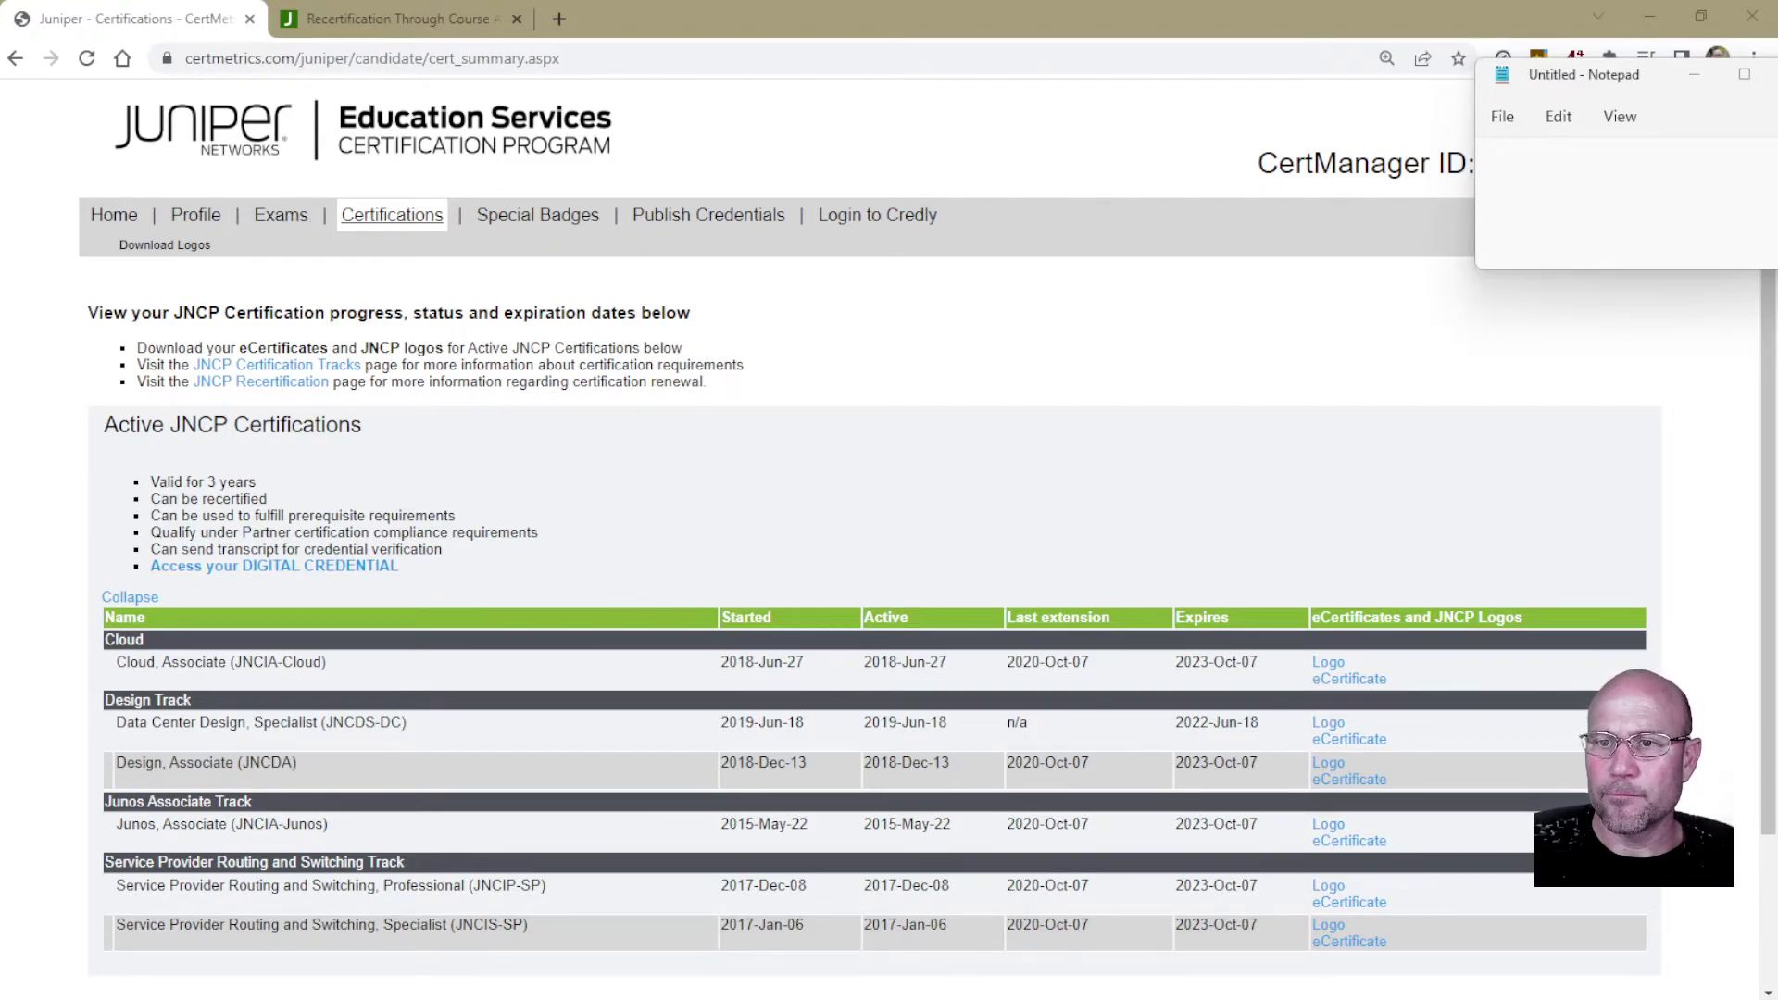
{"action": "key", "text": "ctrl+w"}
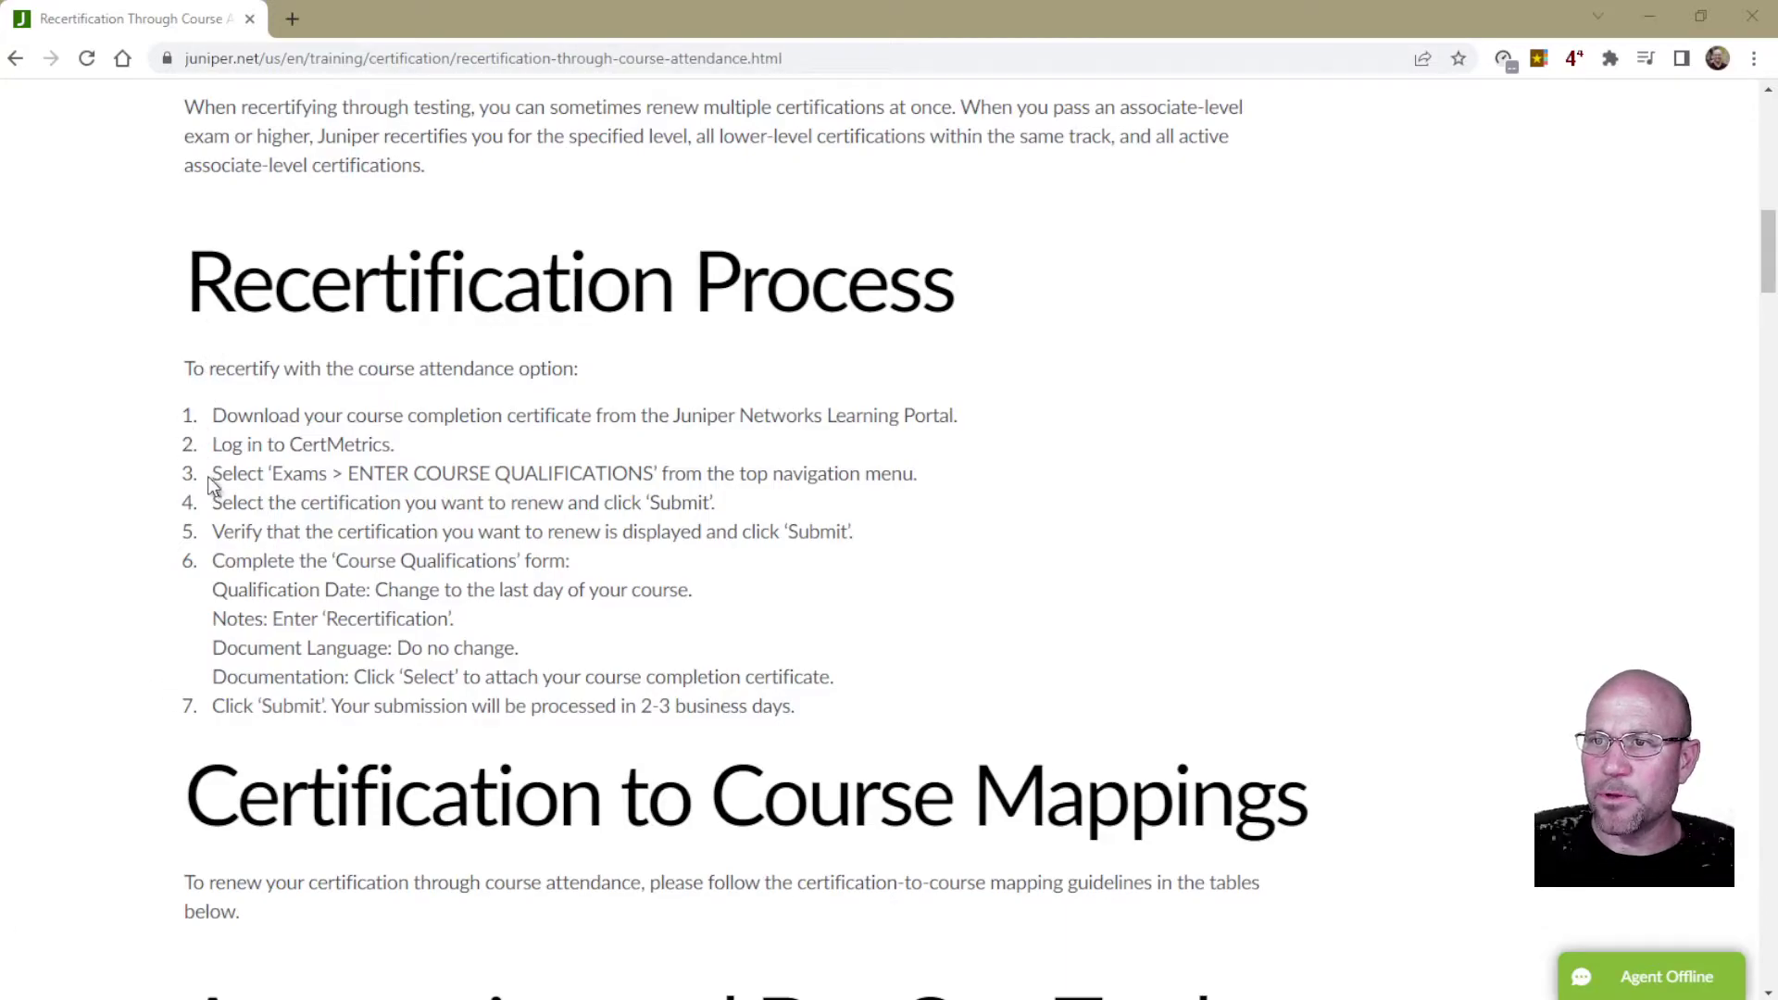
{"action": "left_click_drag", "start_coordinate": [212, 482], "coordinate": [326, 486]}
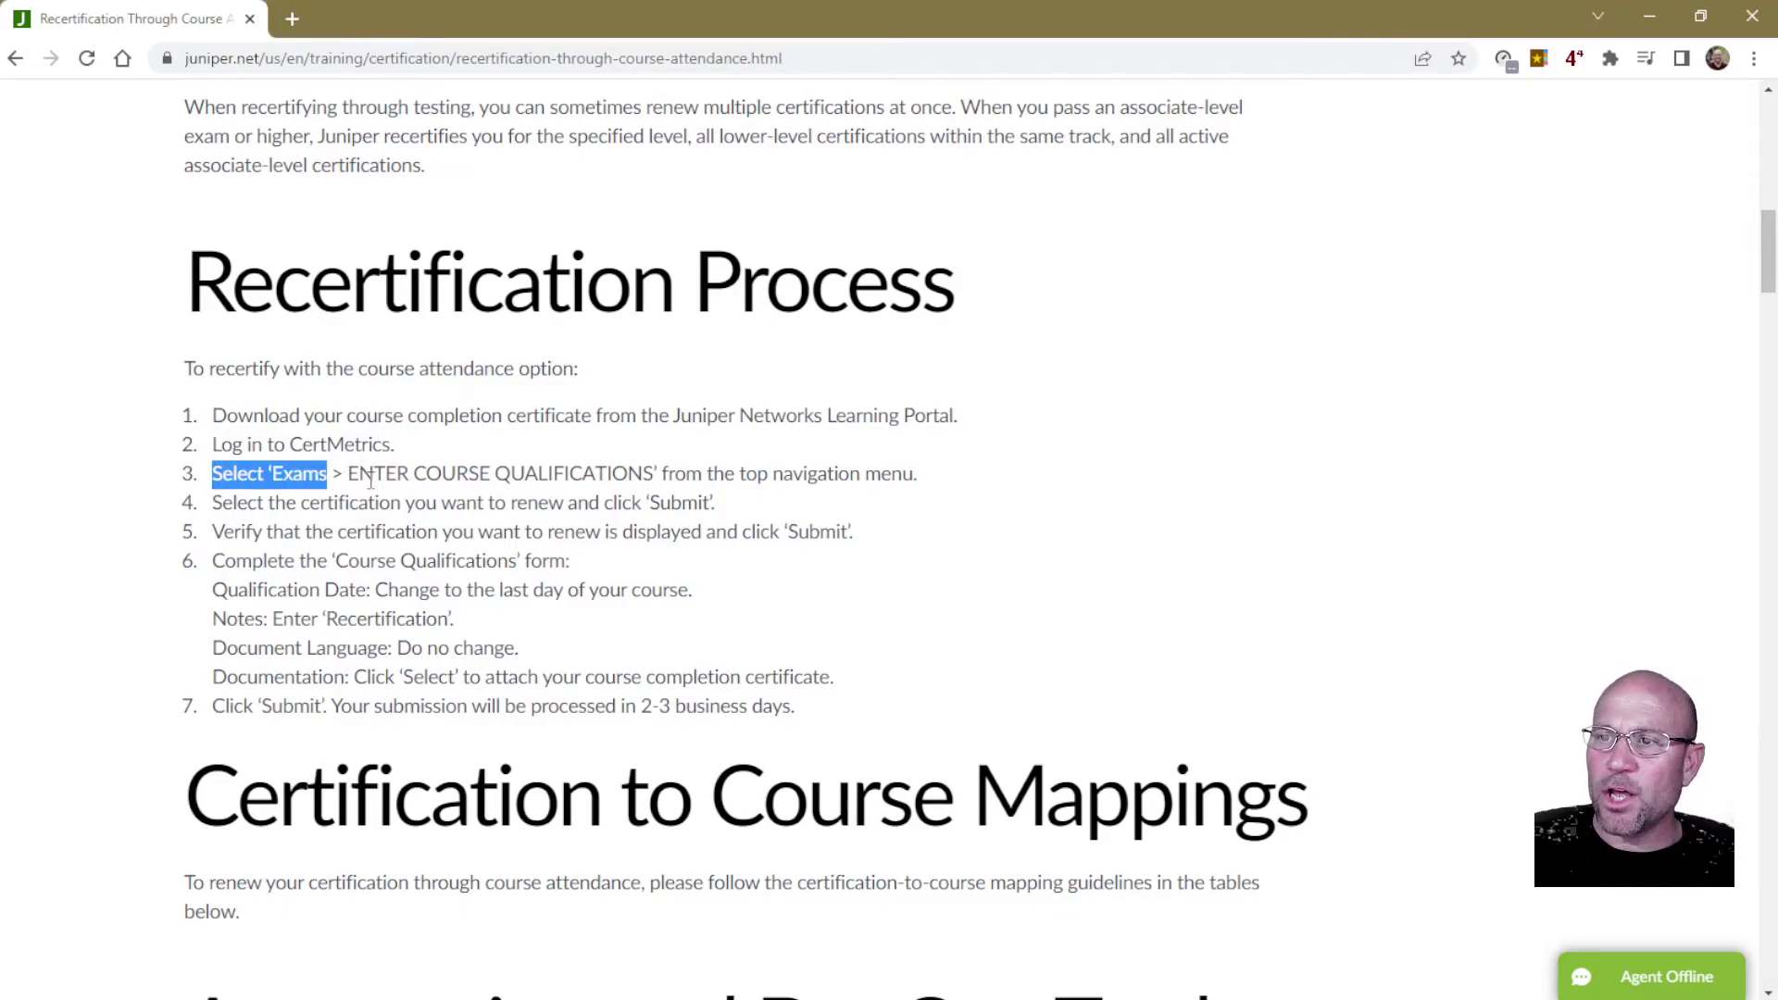
{"action": "left_click_drag", "start_coordinate": [348, 479], "coordinate": [942, 482]}
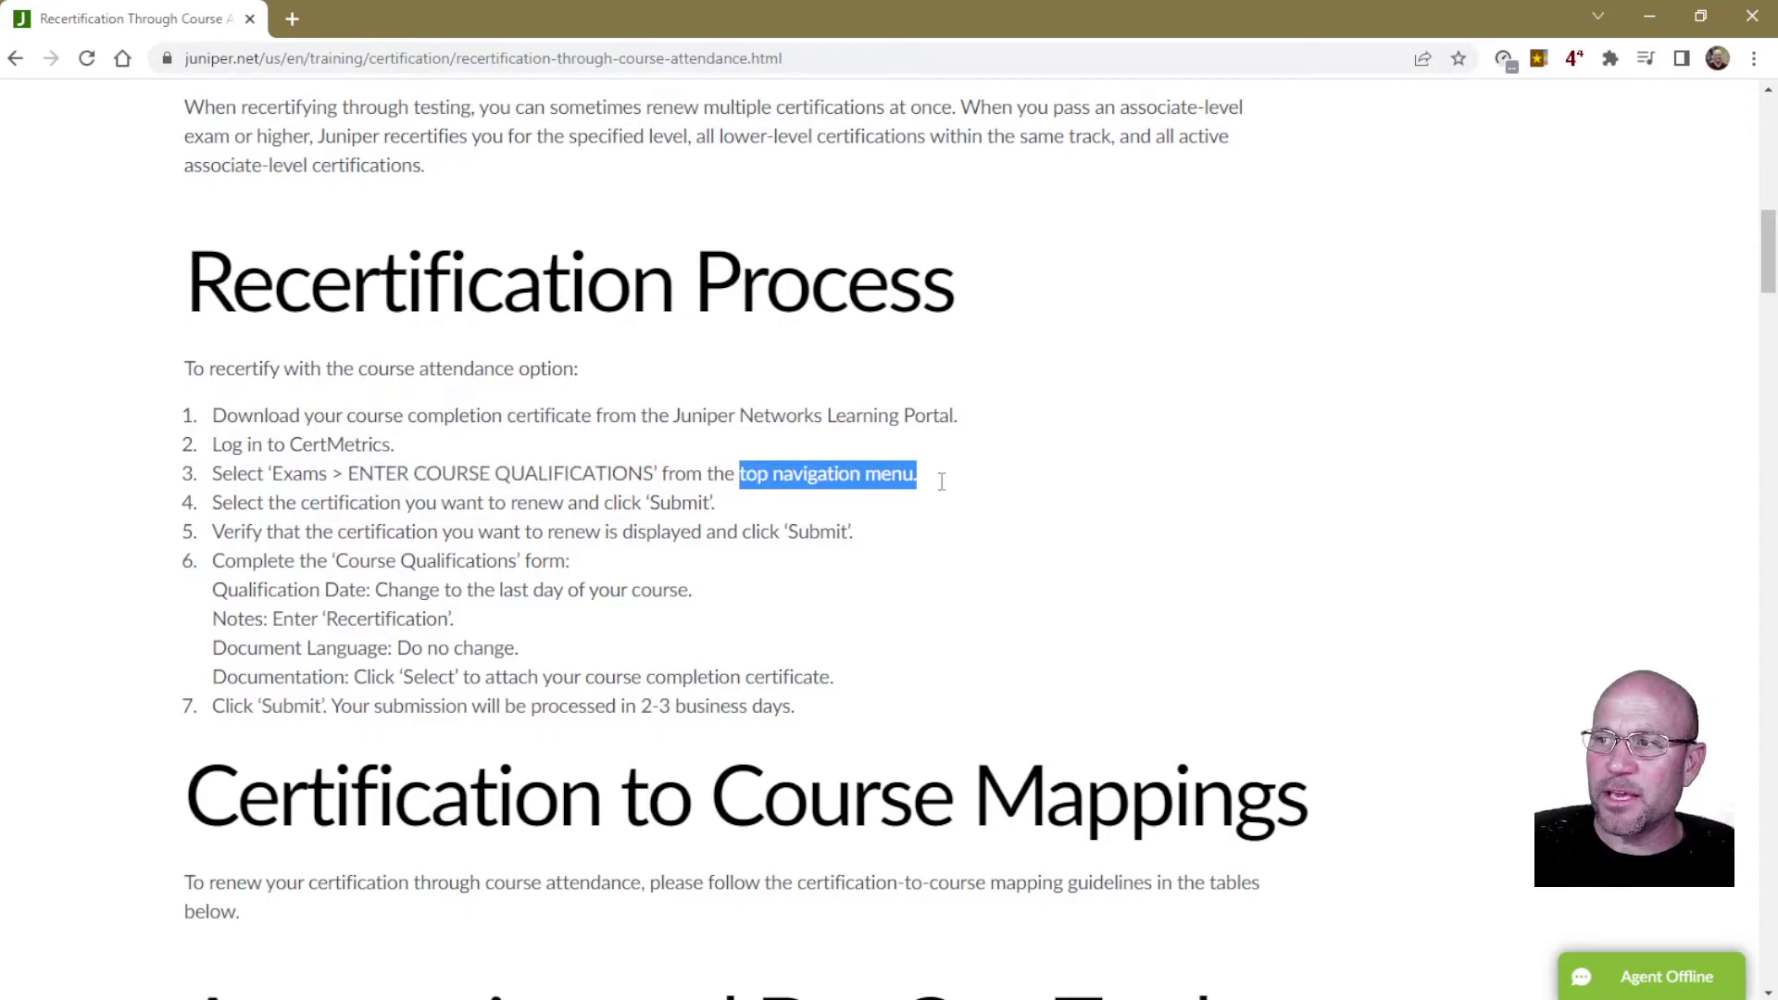
{"action": "left_click", "coordinate": [360, 469]}
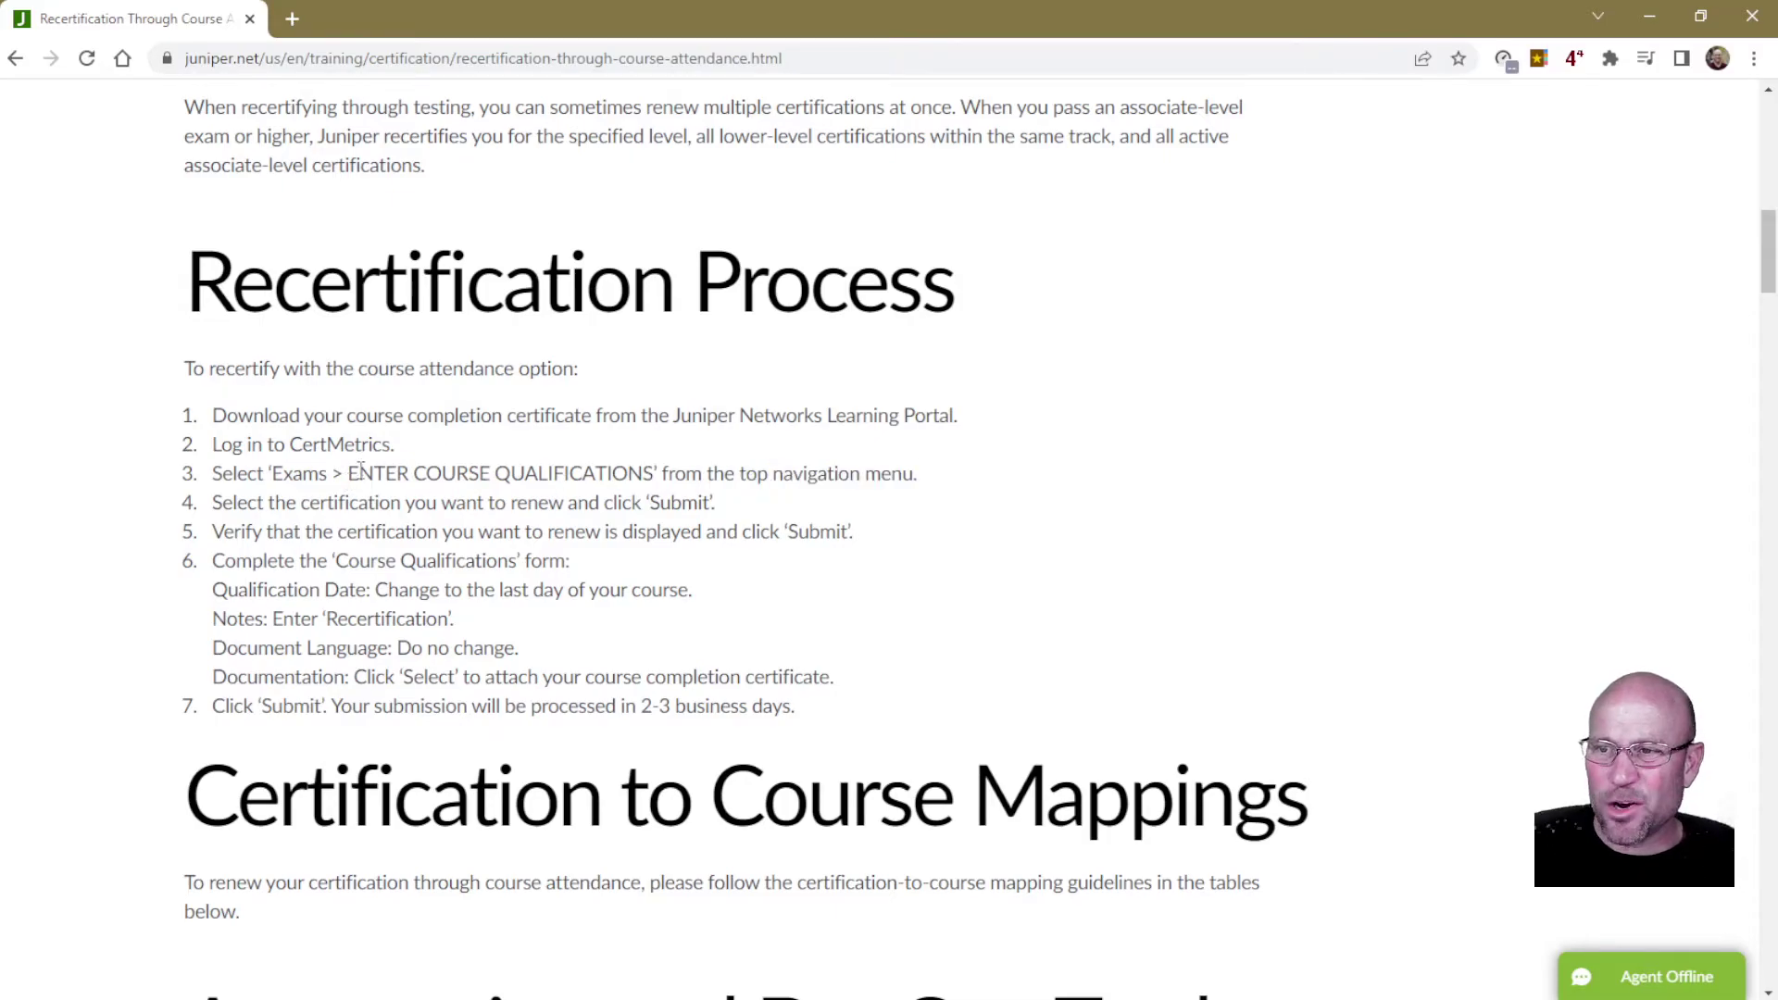
{"action": "left_click_drag", "start_coordinate": [347, 477], "coordinate": [656, 476]}
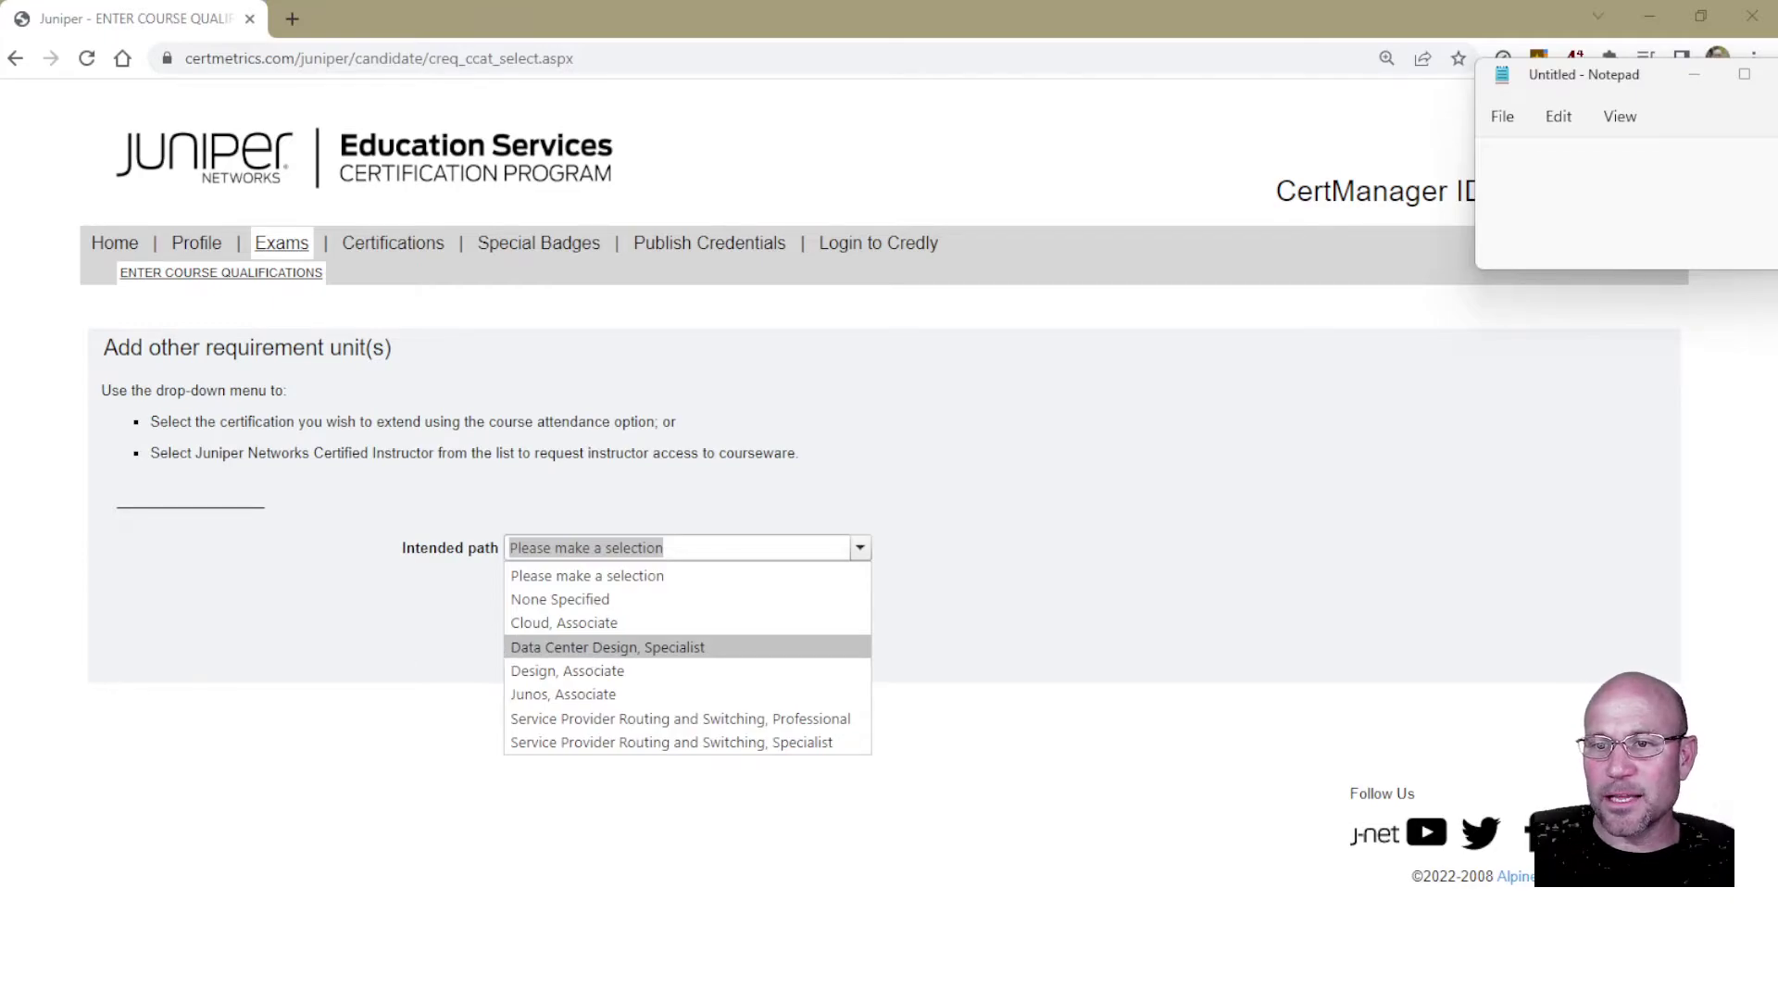
Choose Data Center Design, Specialist as the intended path for the certification extension and submit it.
{"action": "left_click", "coordinate": [606, 646]}
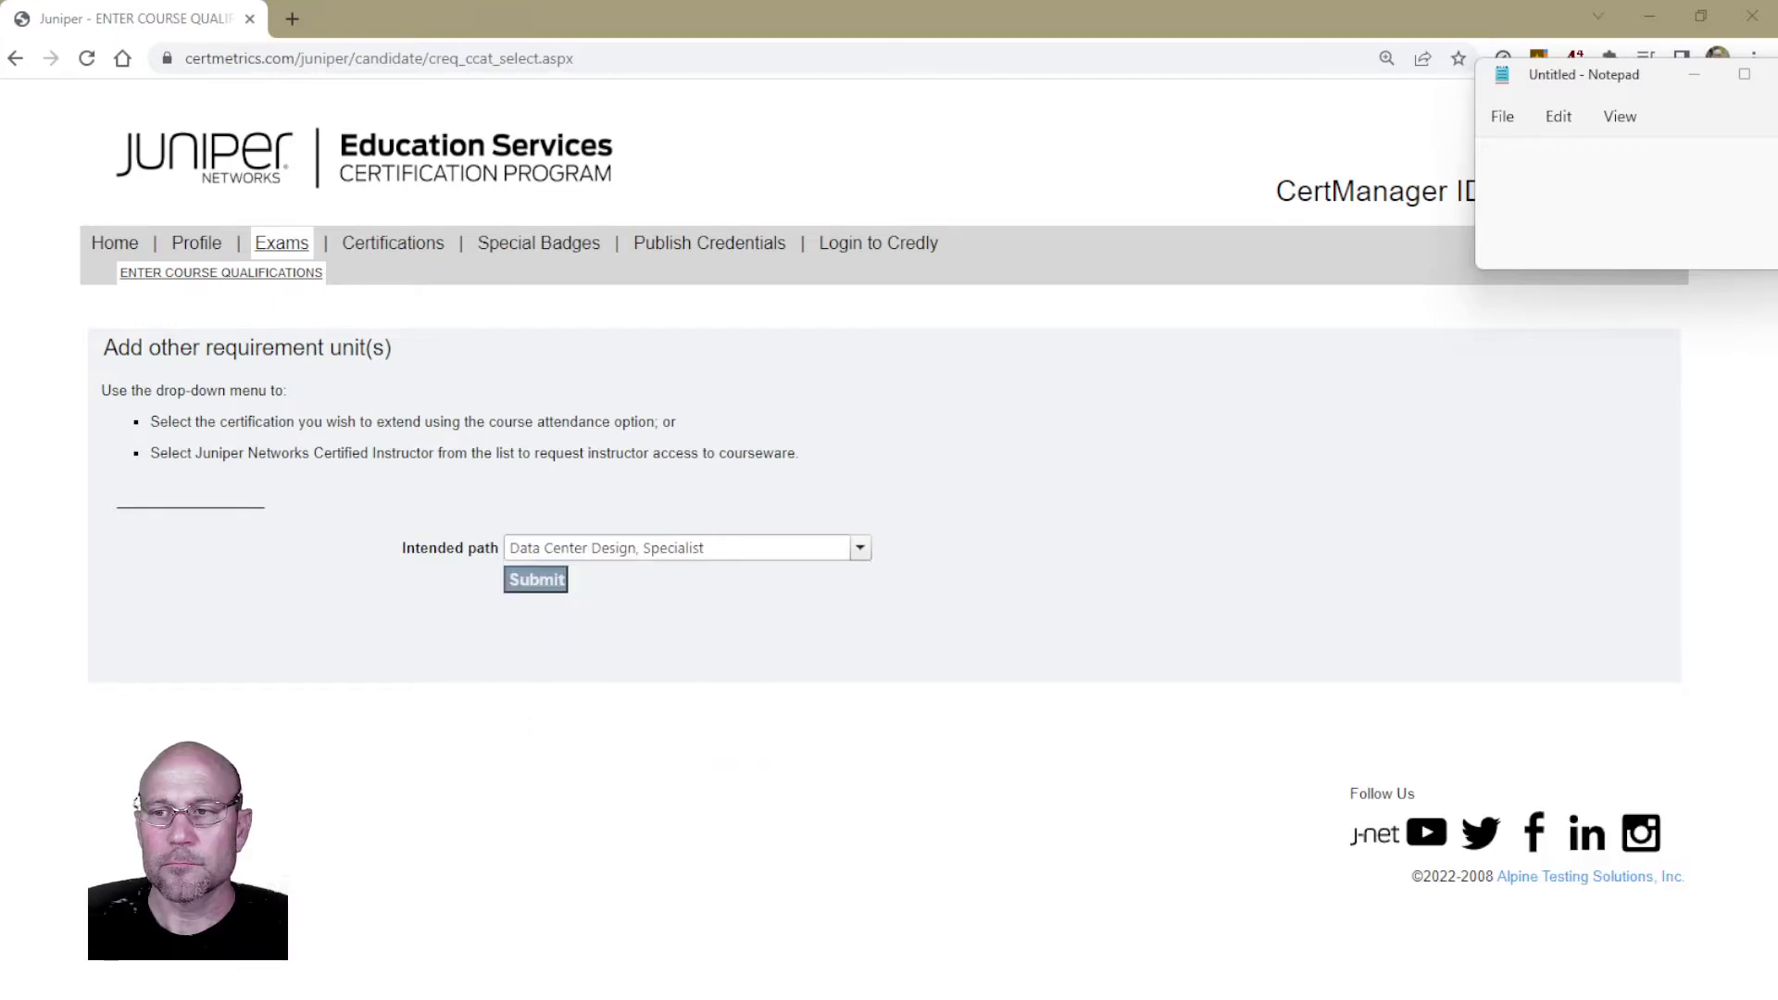
{"action": "left_click", "coordinate": [542, 581]}
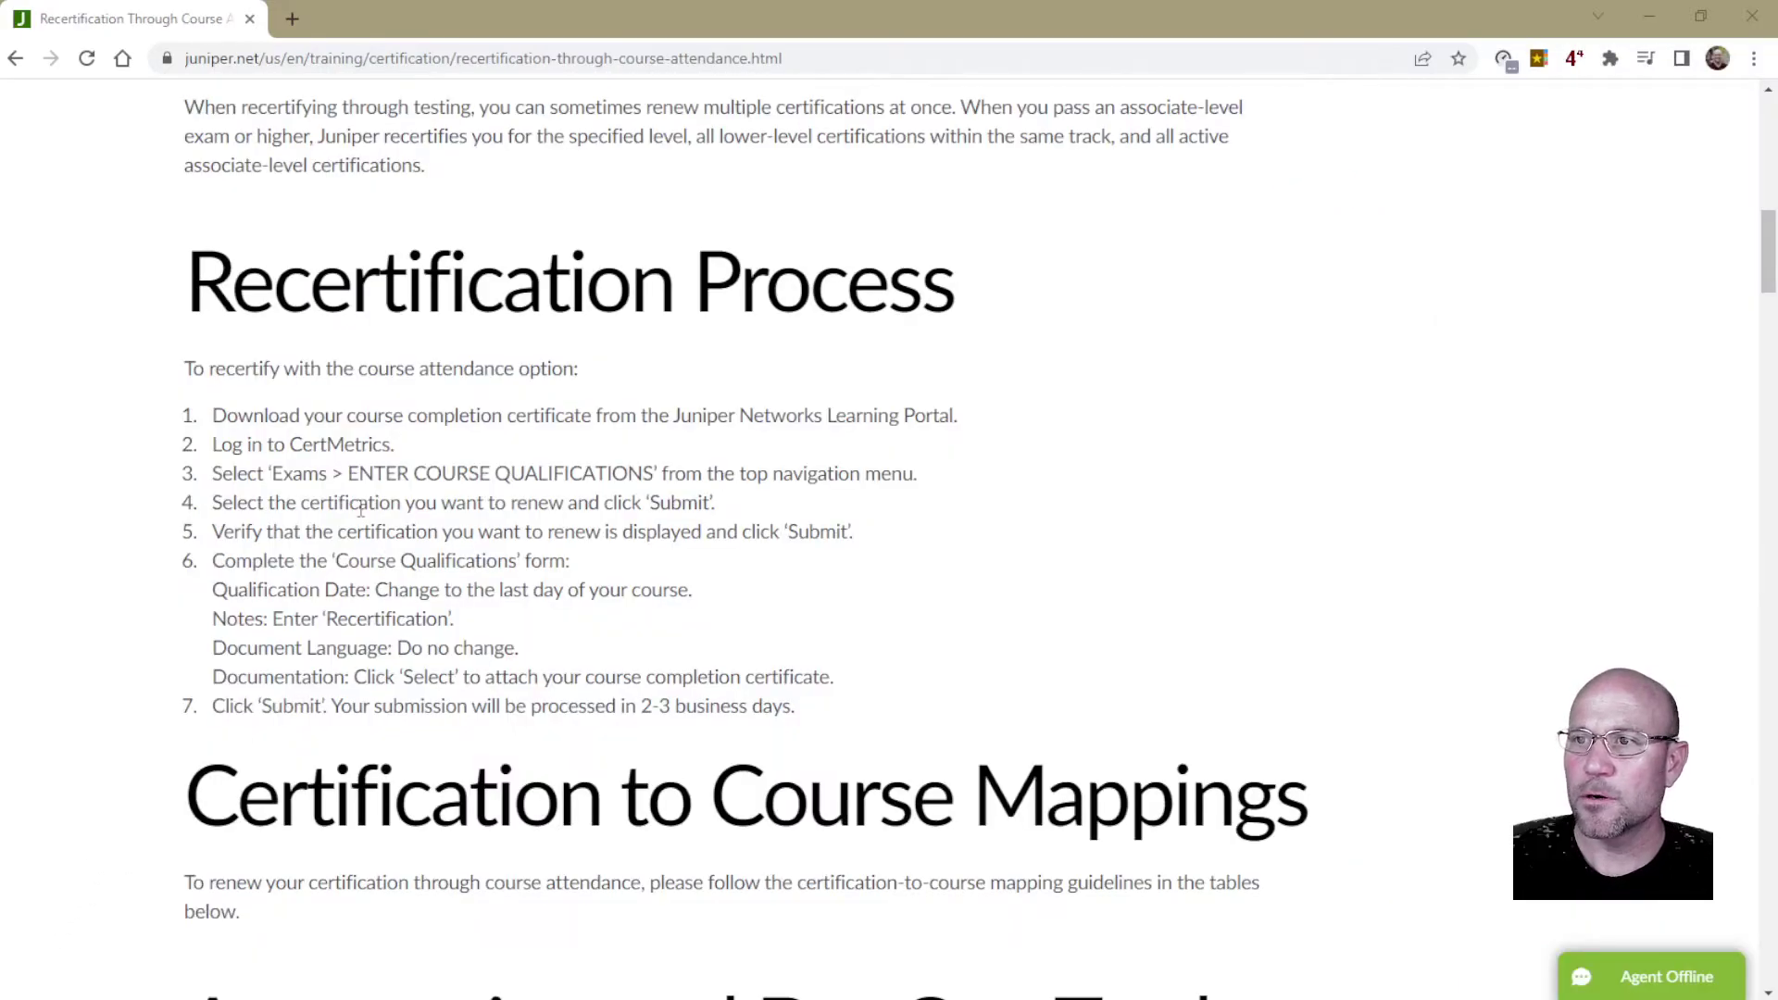
Highlight process instructions 1 to 4, the verification instruction, and the instruction to complete the Course Qualifications form.
{"action": "left_click_drag", "start_coordinate": [192, 282], "coordinate": [882, 498]}
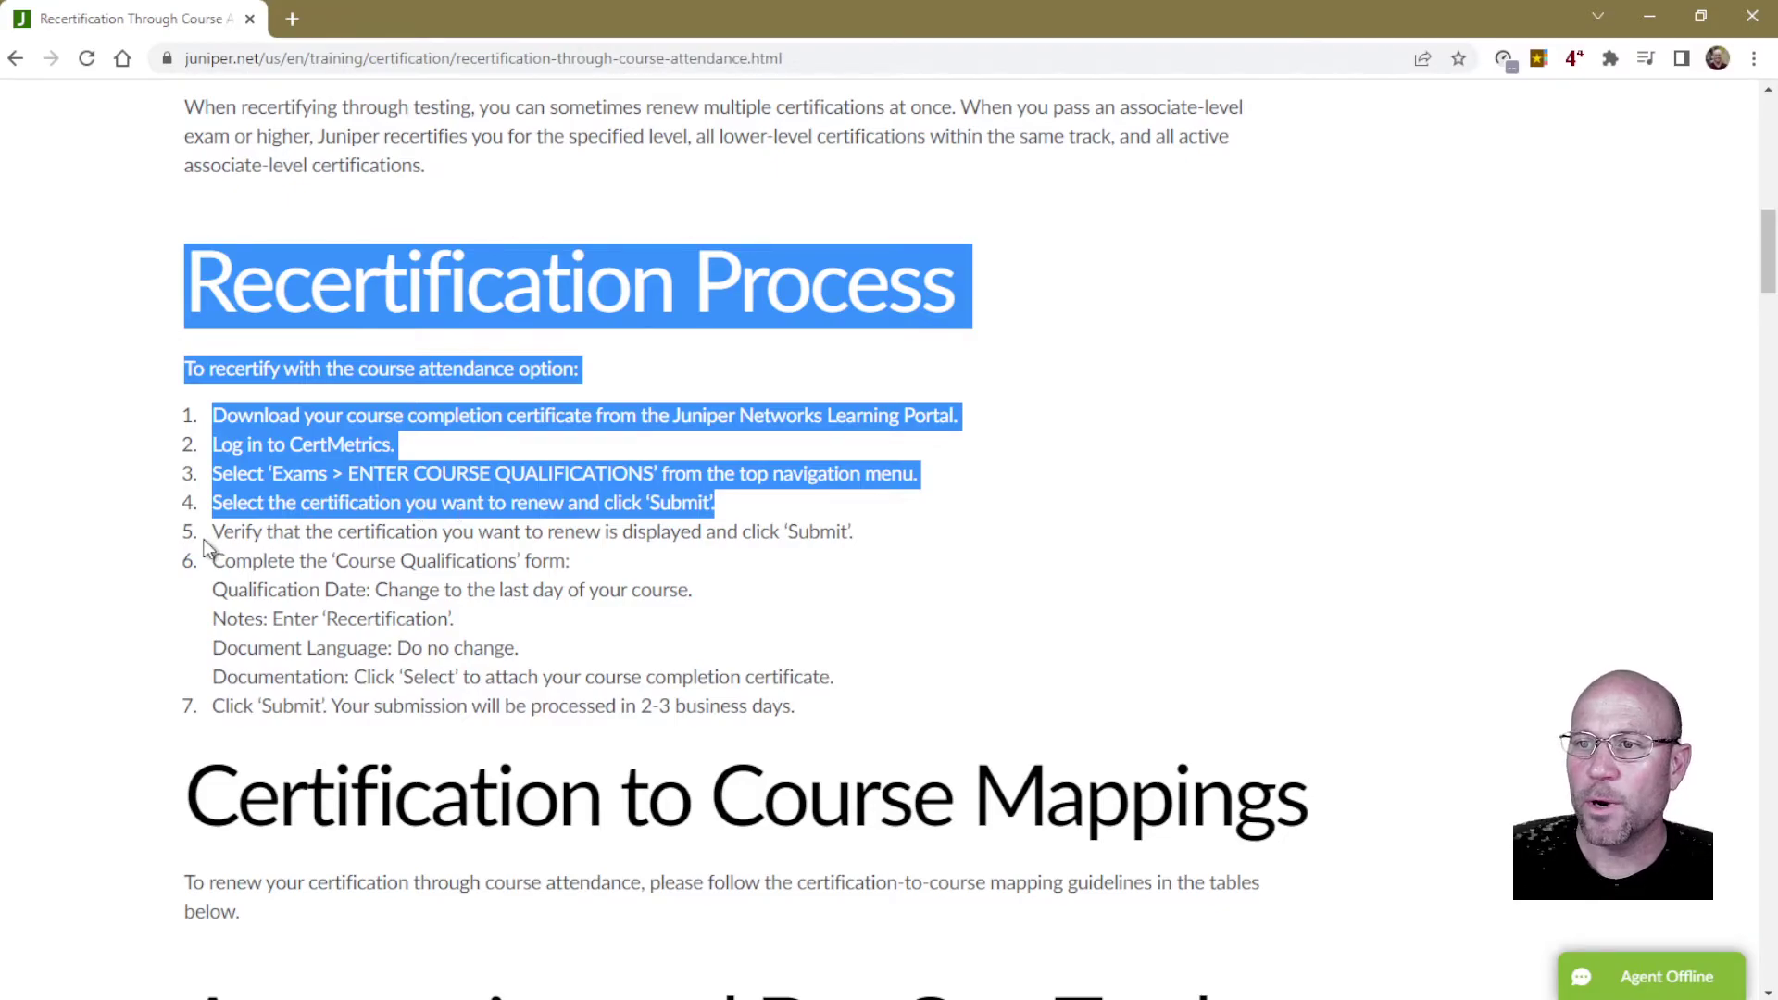
{"action": "left_click_drag", "start_coordinate": [216, 532], "coordinate": [843, 545]}
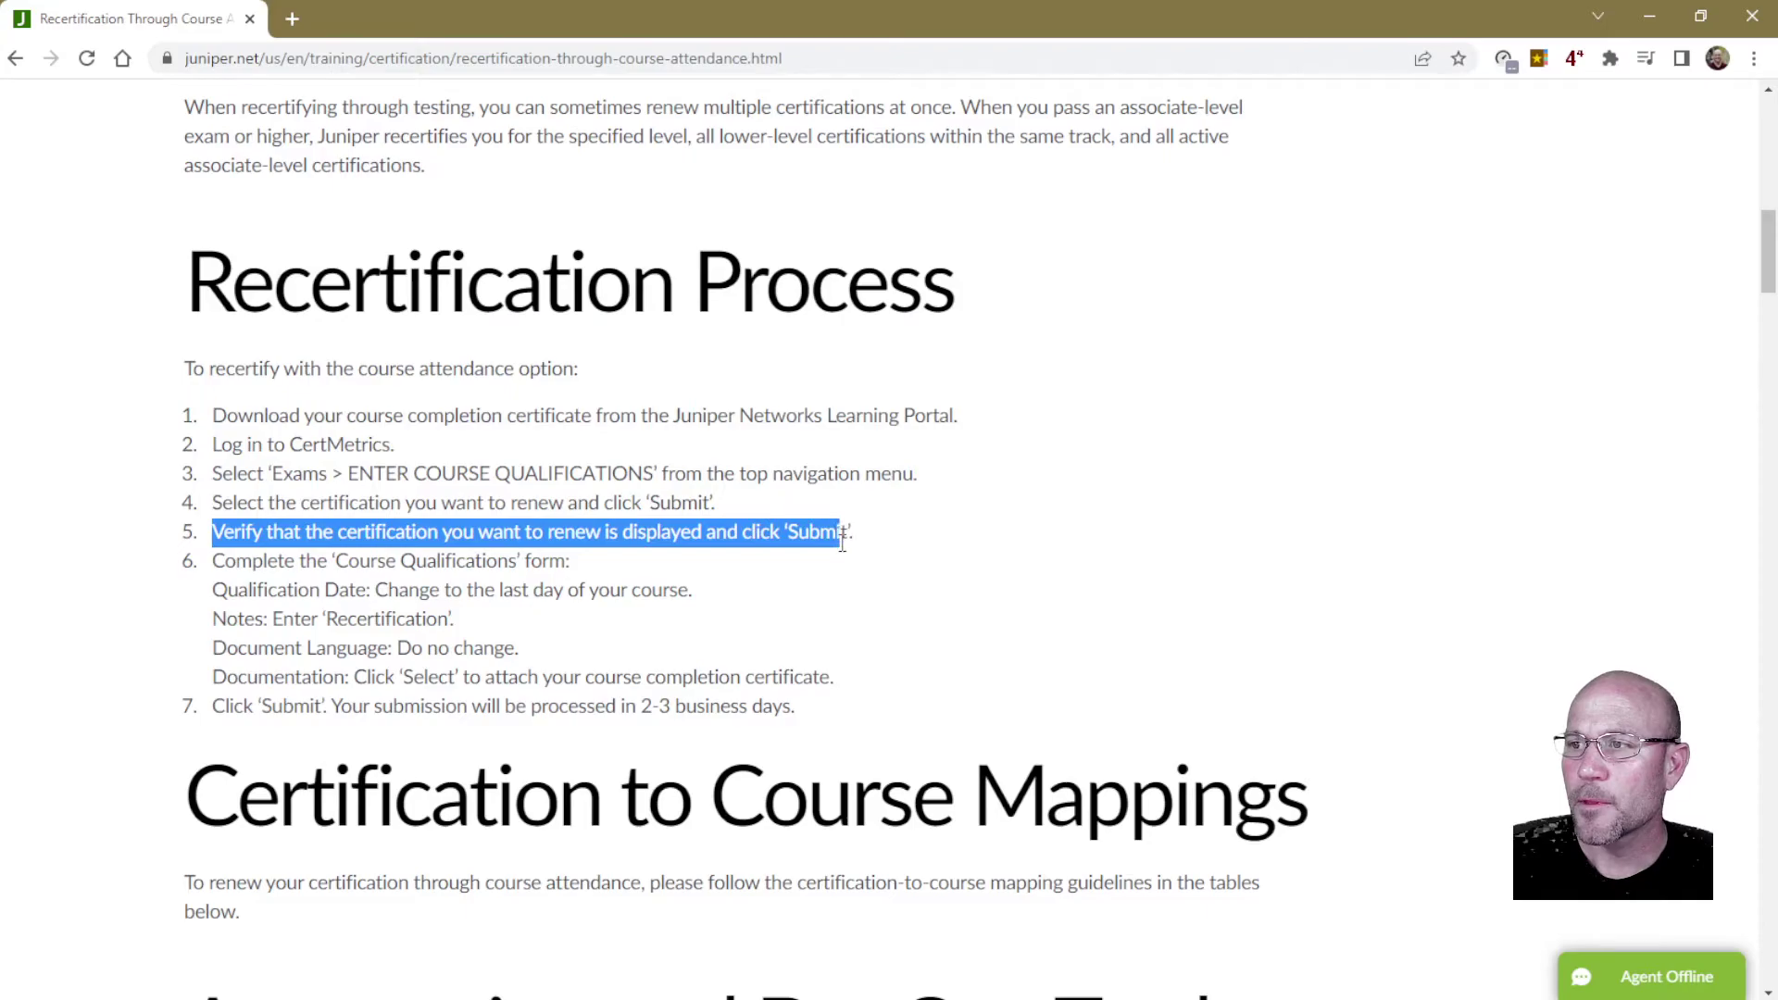
{"action": "left_click_drag", "start_coordinate": [214, 561], "coordinate": [548, 569]}
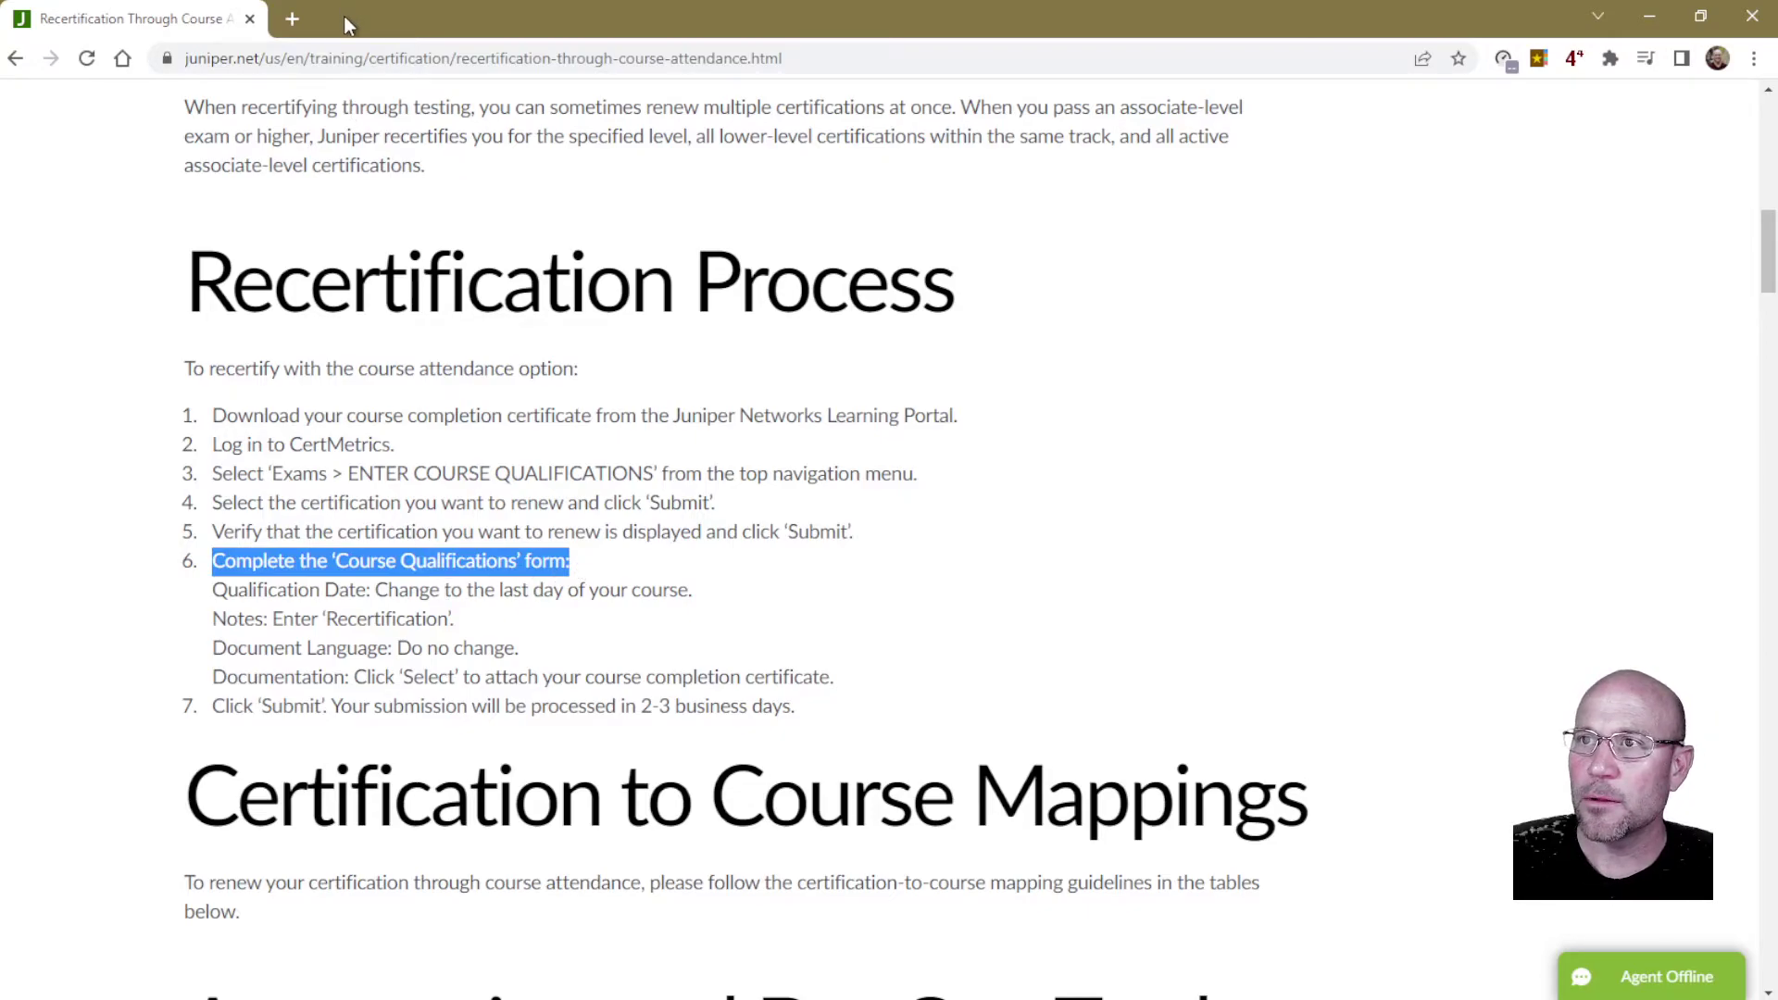
Place the recertification instructions window beside the Course Qualifications form and highlight the Qualification Date instruction.
{"action": "left_click_drag", "start_coordinate": [343, 15], "coordinate": [354, 43]}
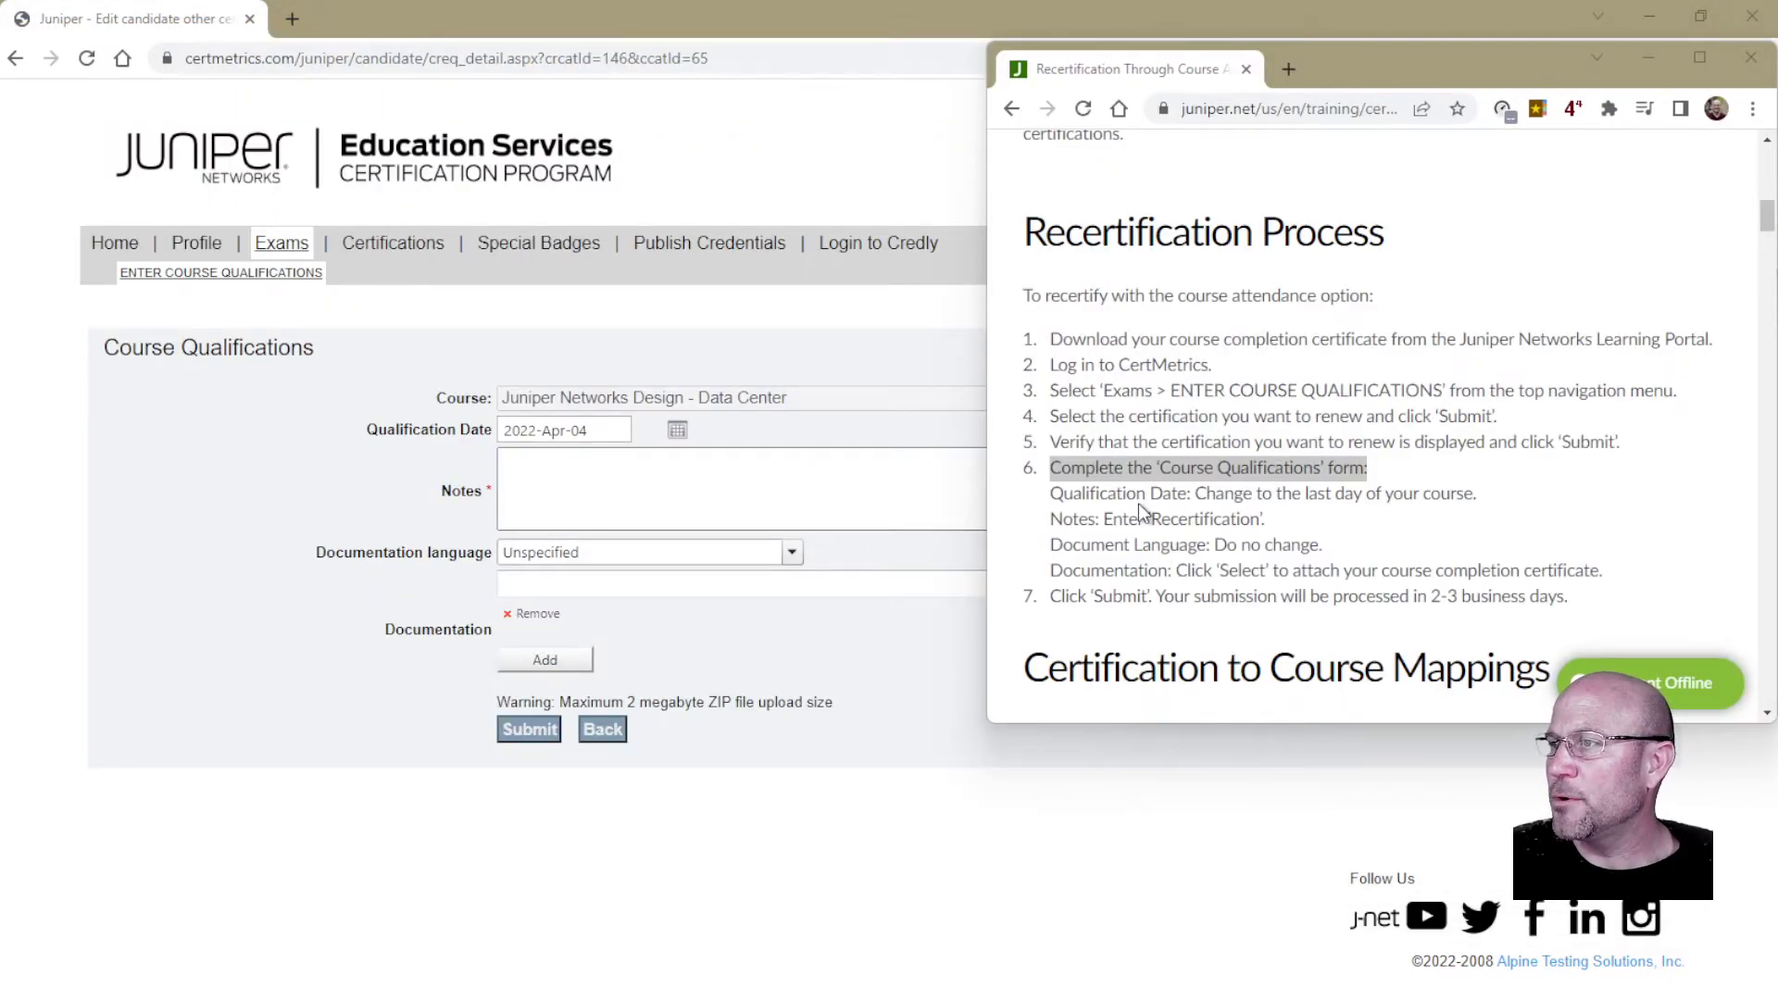
{"action": "left_click", "coordinate": [1100, 498]}
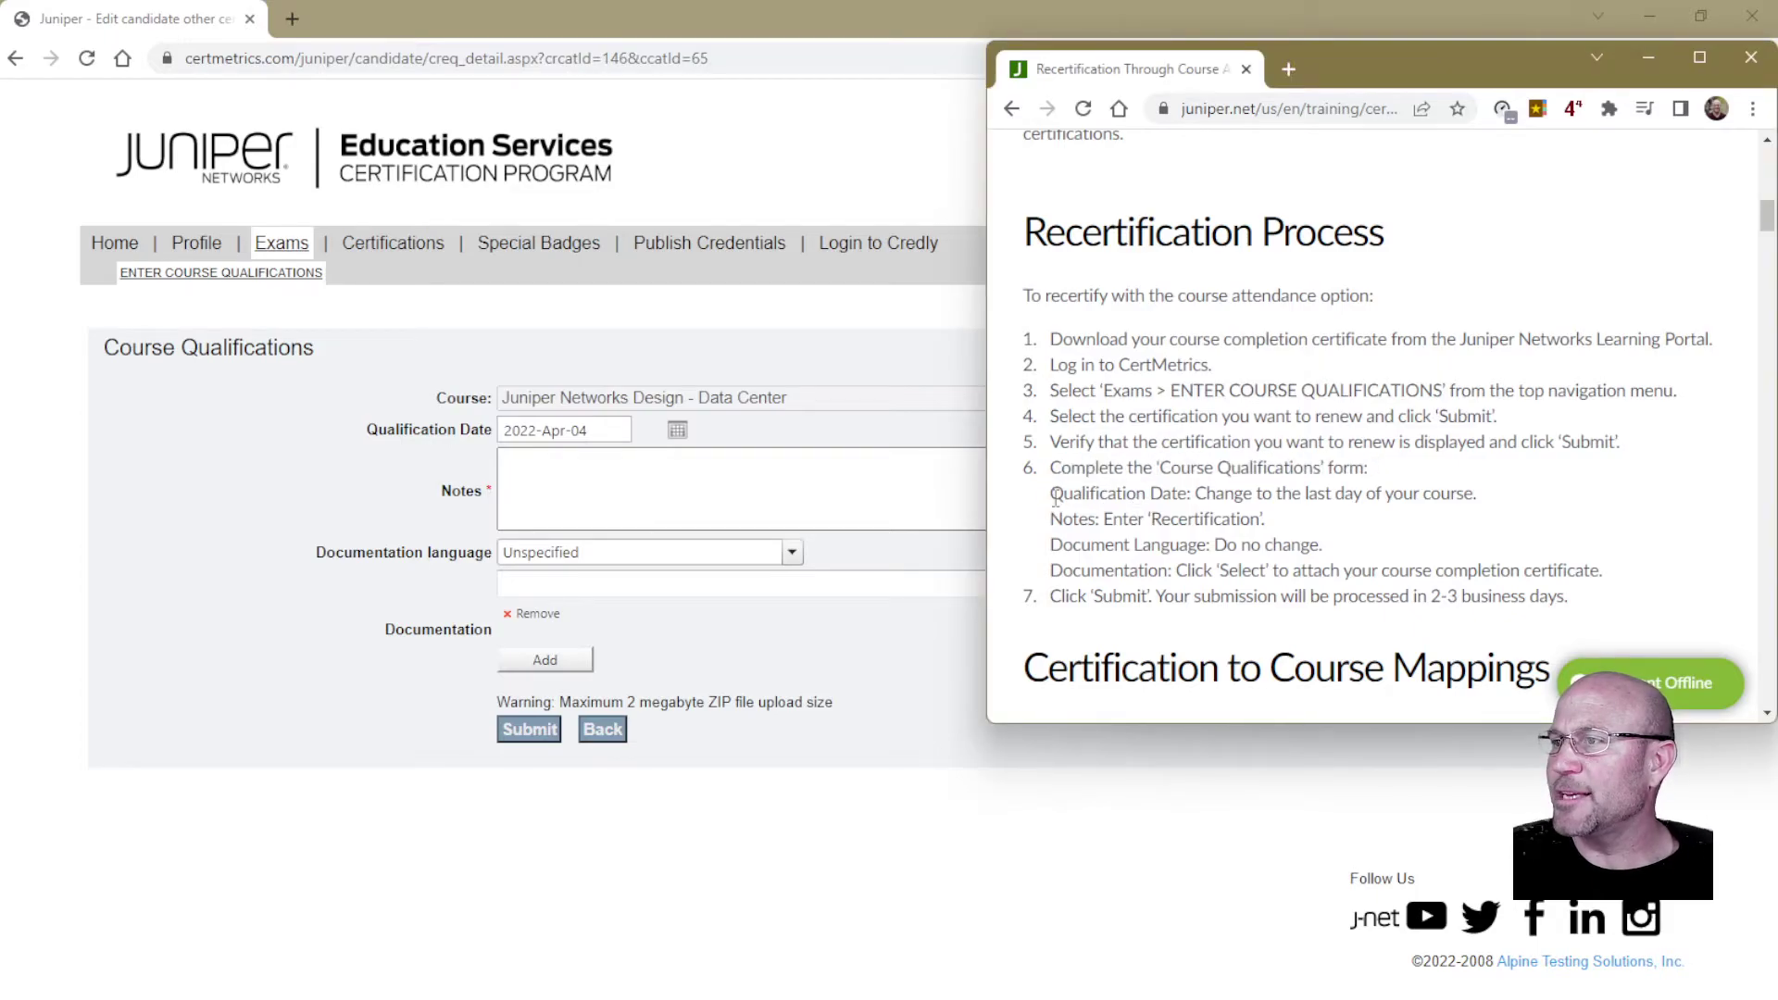
{"action": "left_click_drag", "start_coordinate": [1051, 493], "coordinate": [1508, 500]}
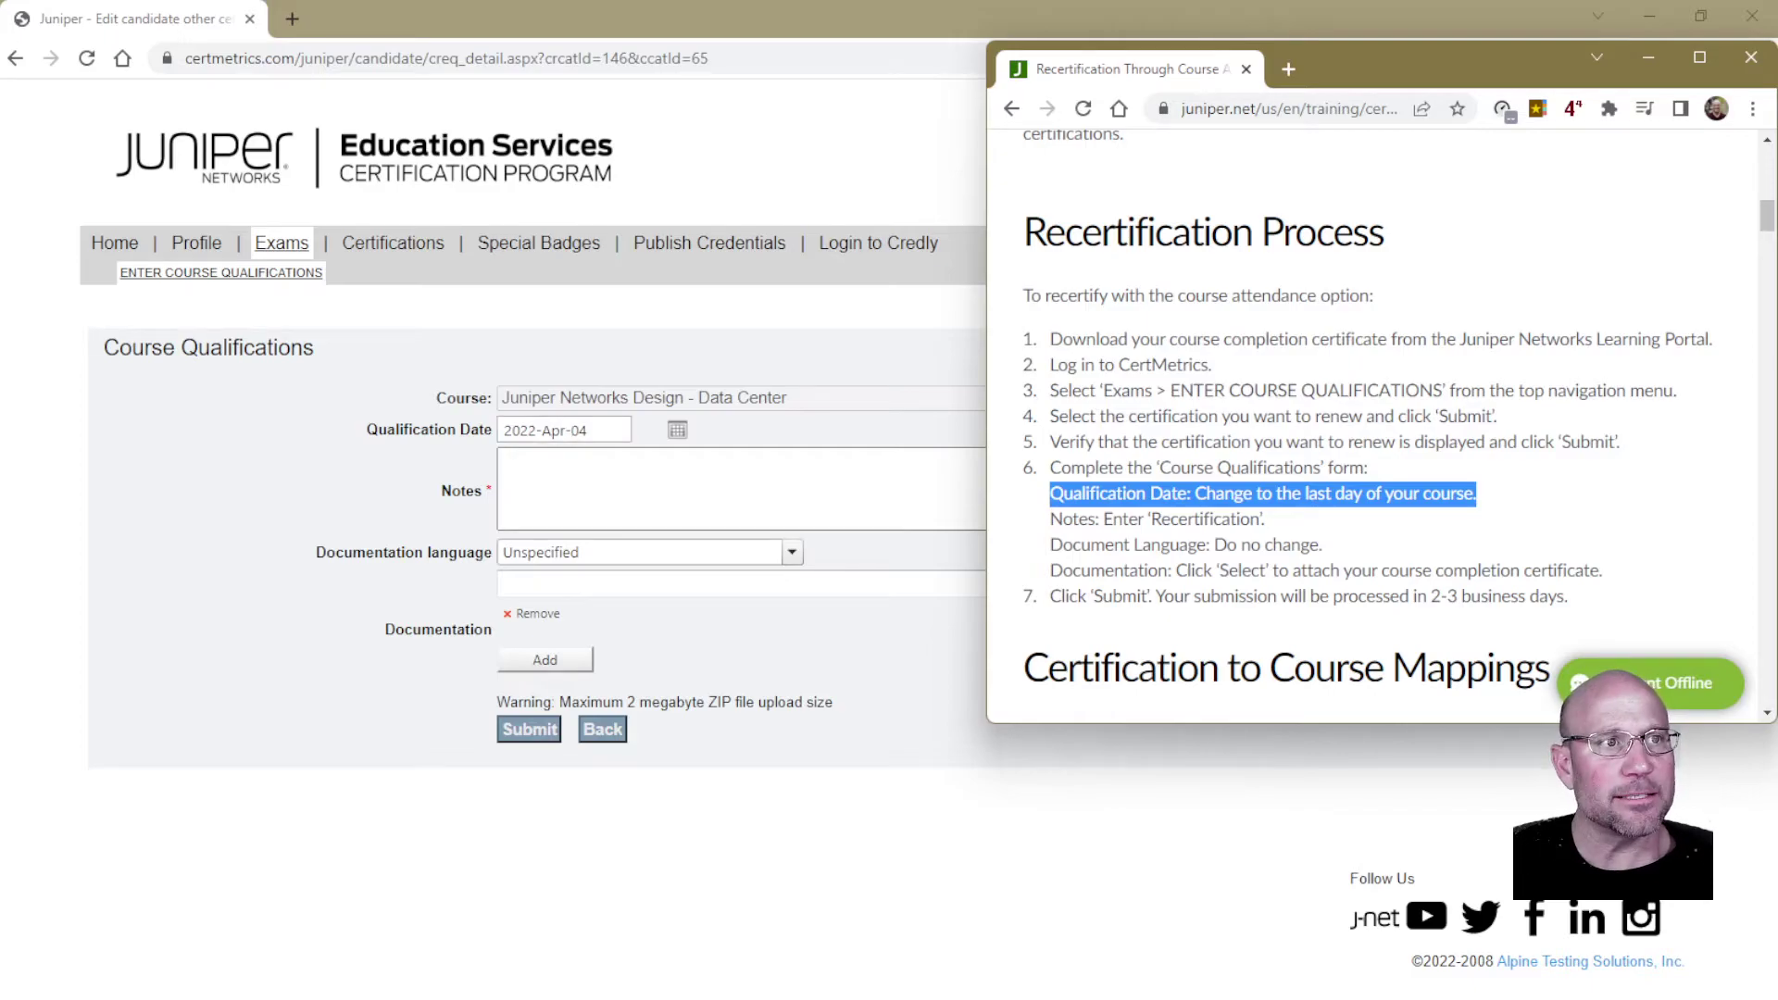
Bring up the certificate of attendance PDF, check its completion date at full size, and minimize it.
{"action": "key", "text": "alt+Tab"}
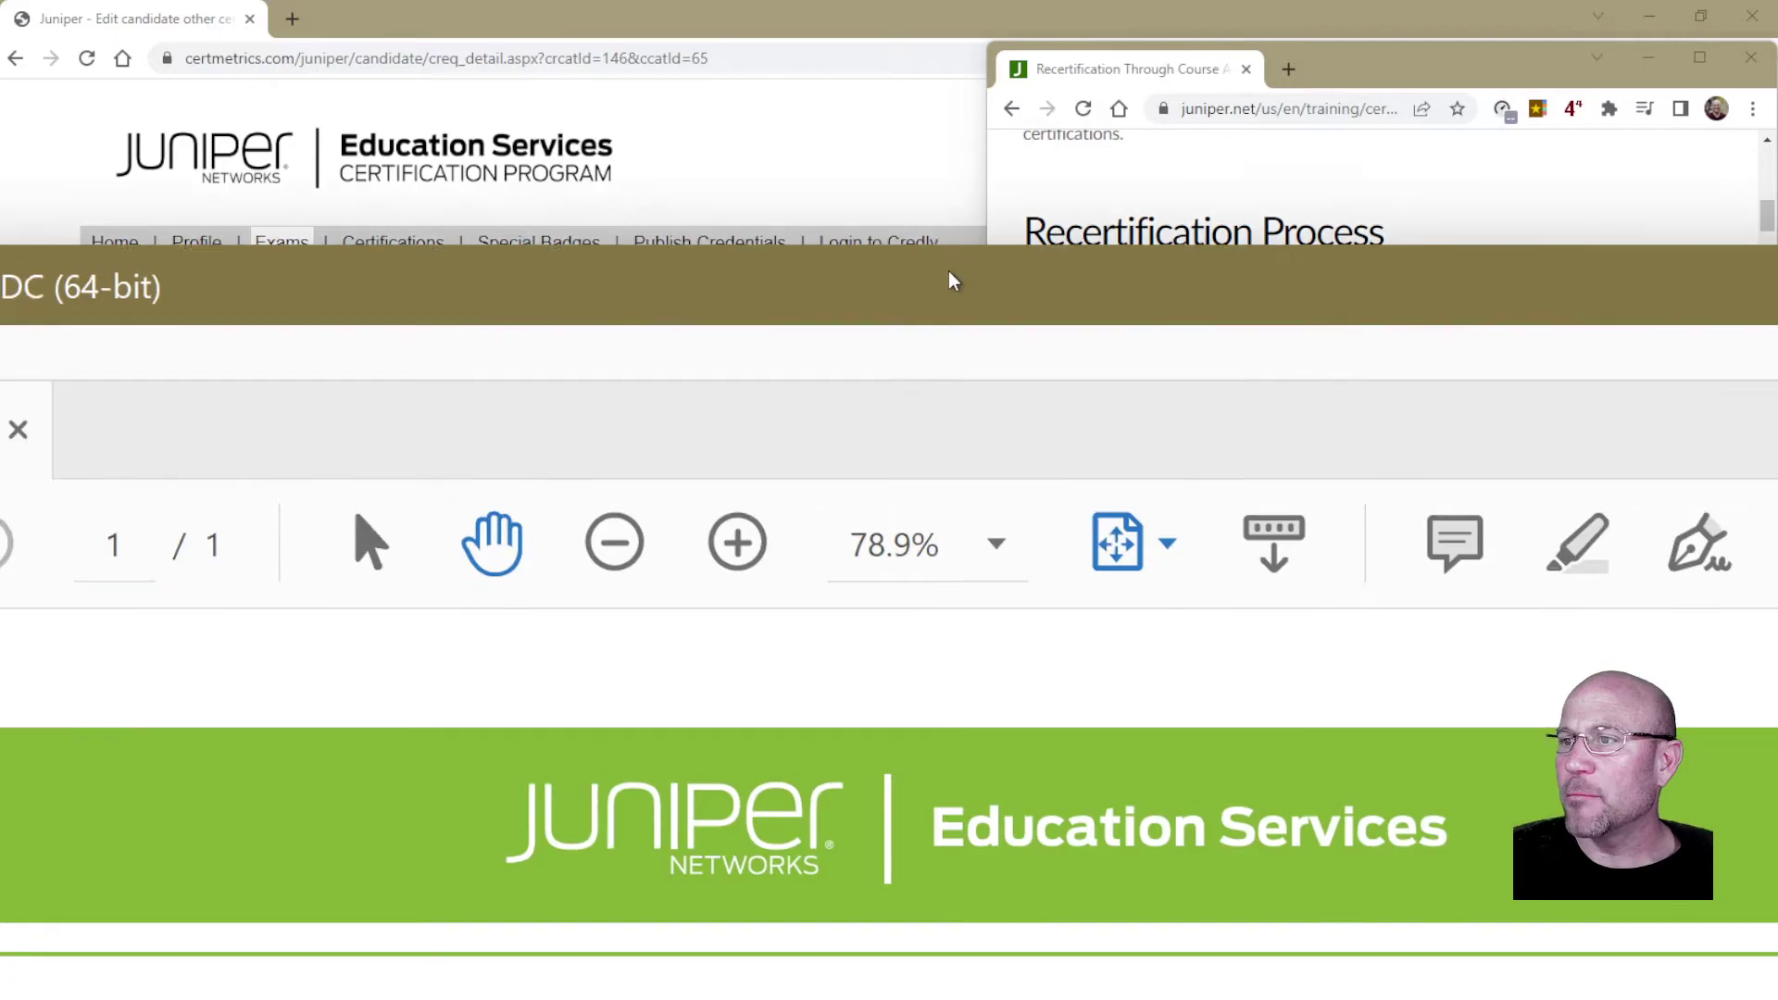
{"action": "left_click_drag", "start_coordinate": [949, 270], "coordinate": [964, 225]}
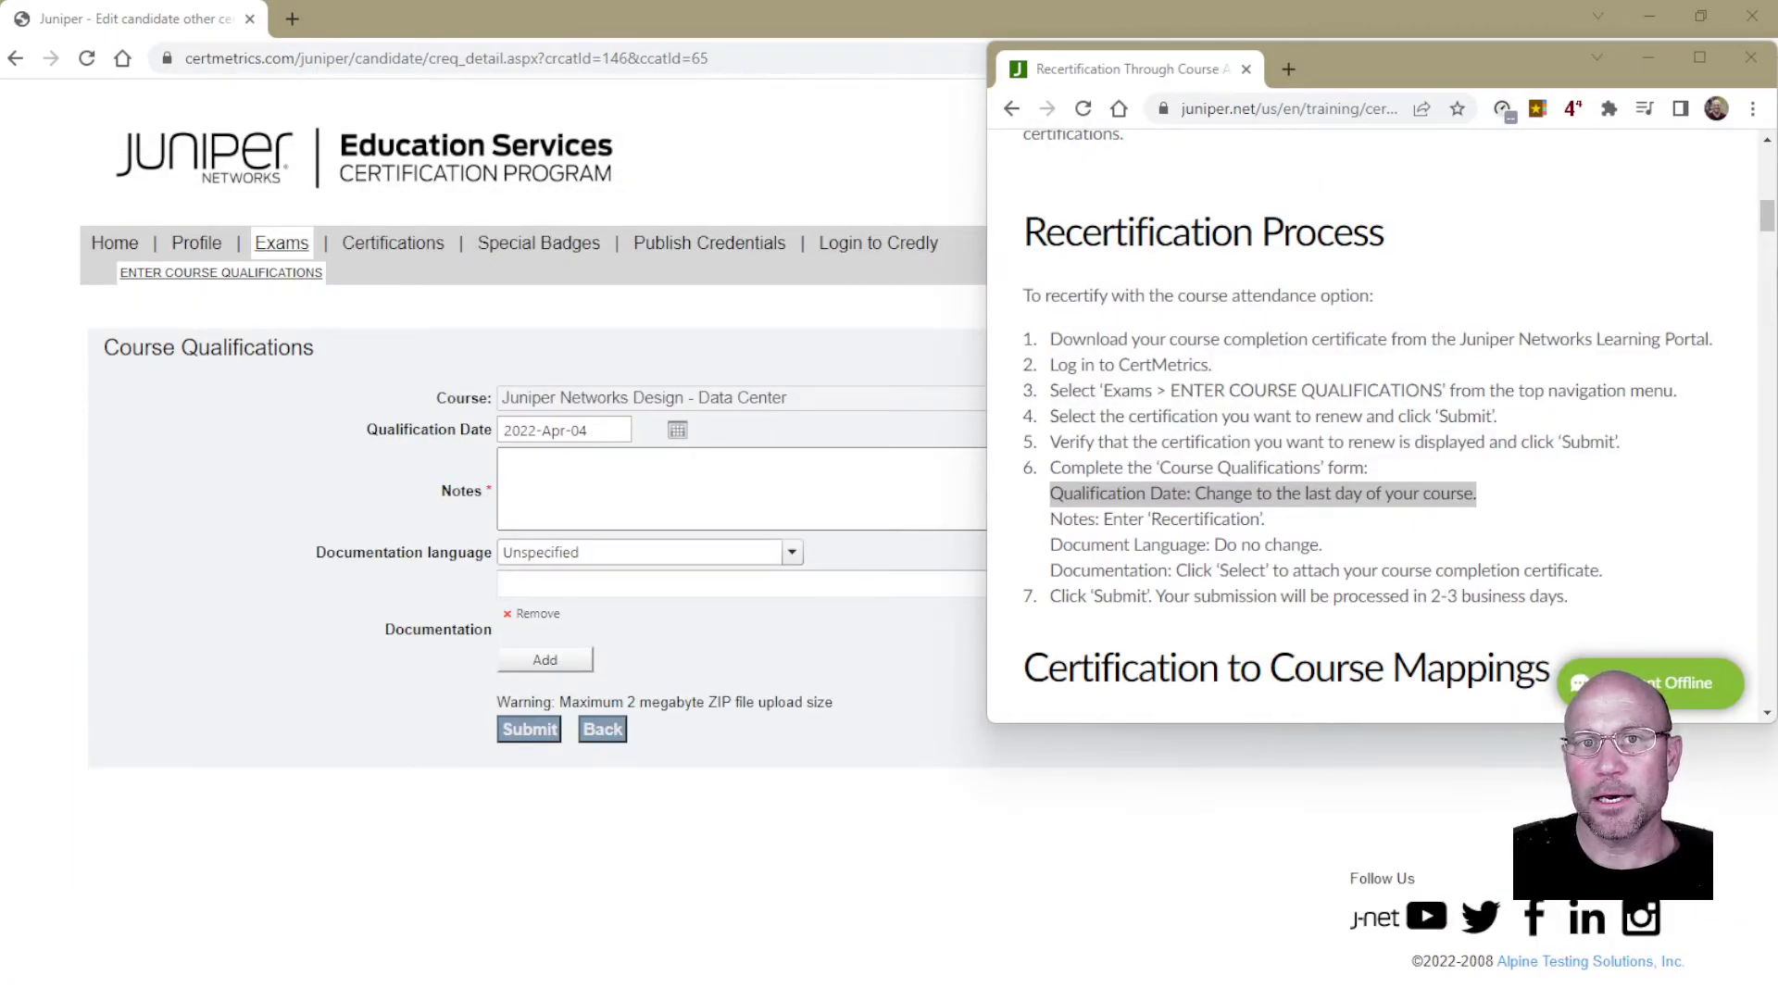
{"action": "left_click_drag", "start_coordinate": [37, 639], "coordinate": [1399, 55]}
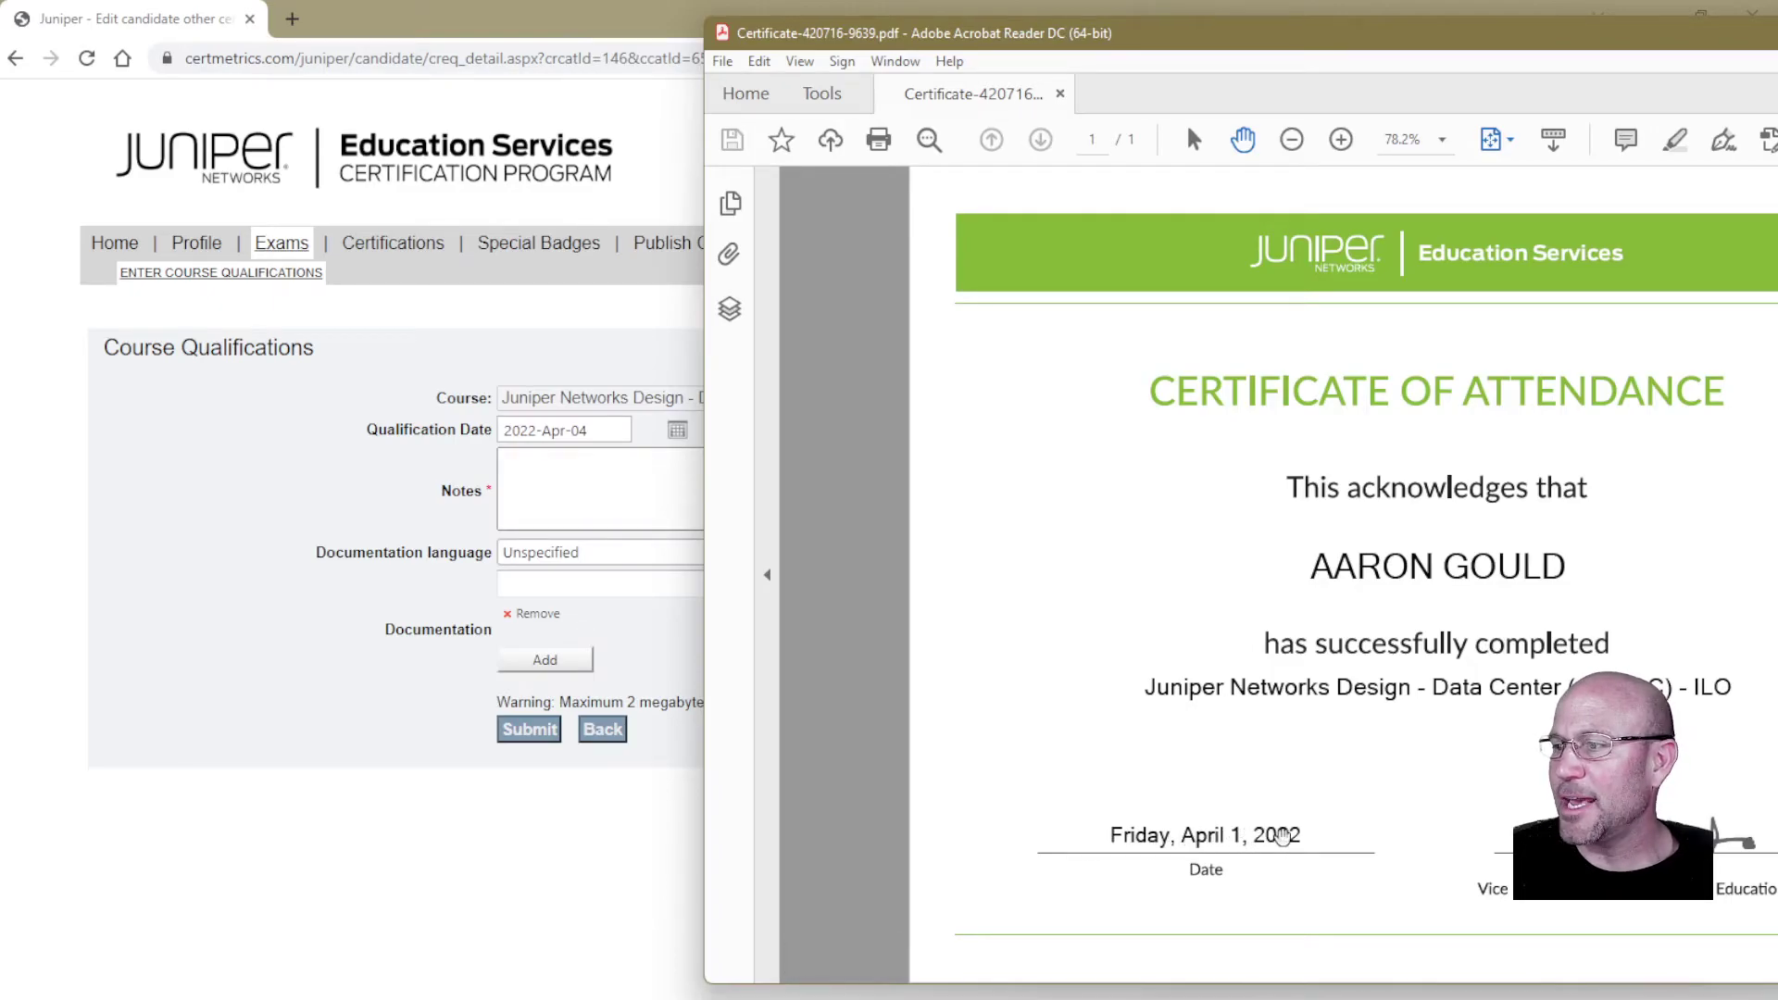
{"action": "double_click", "coordinate": [1161, 29]}
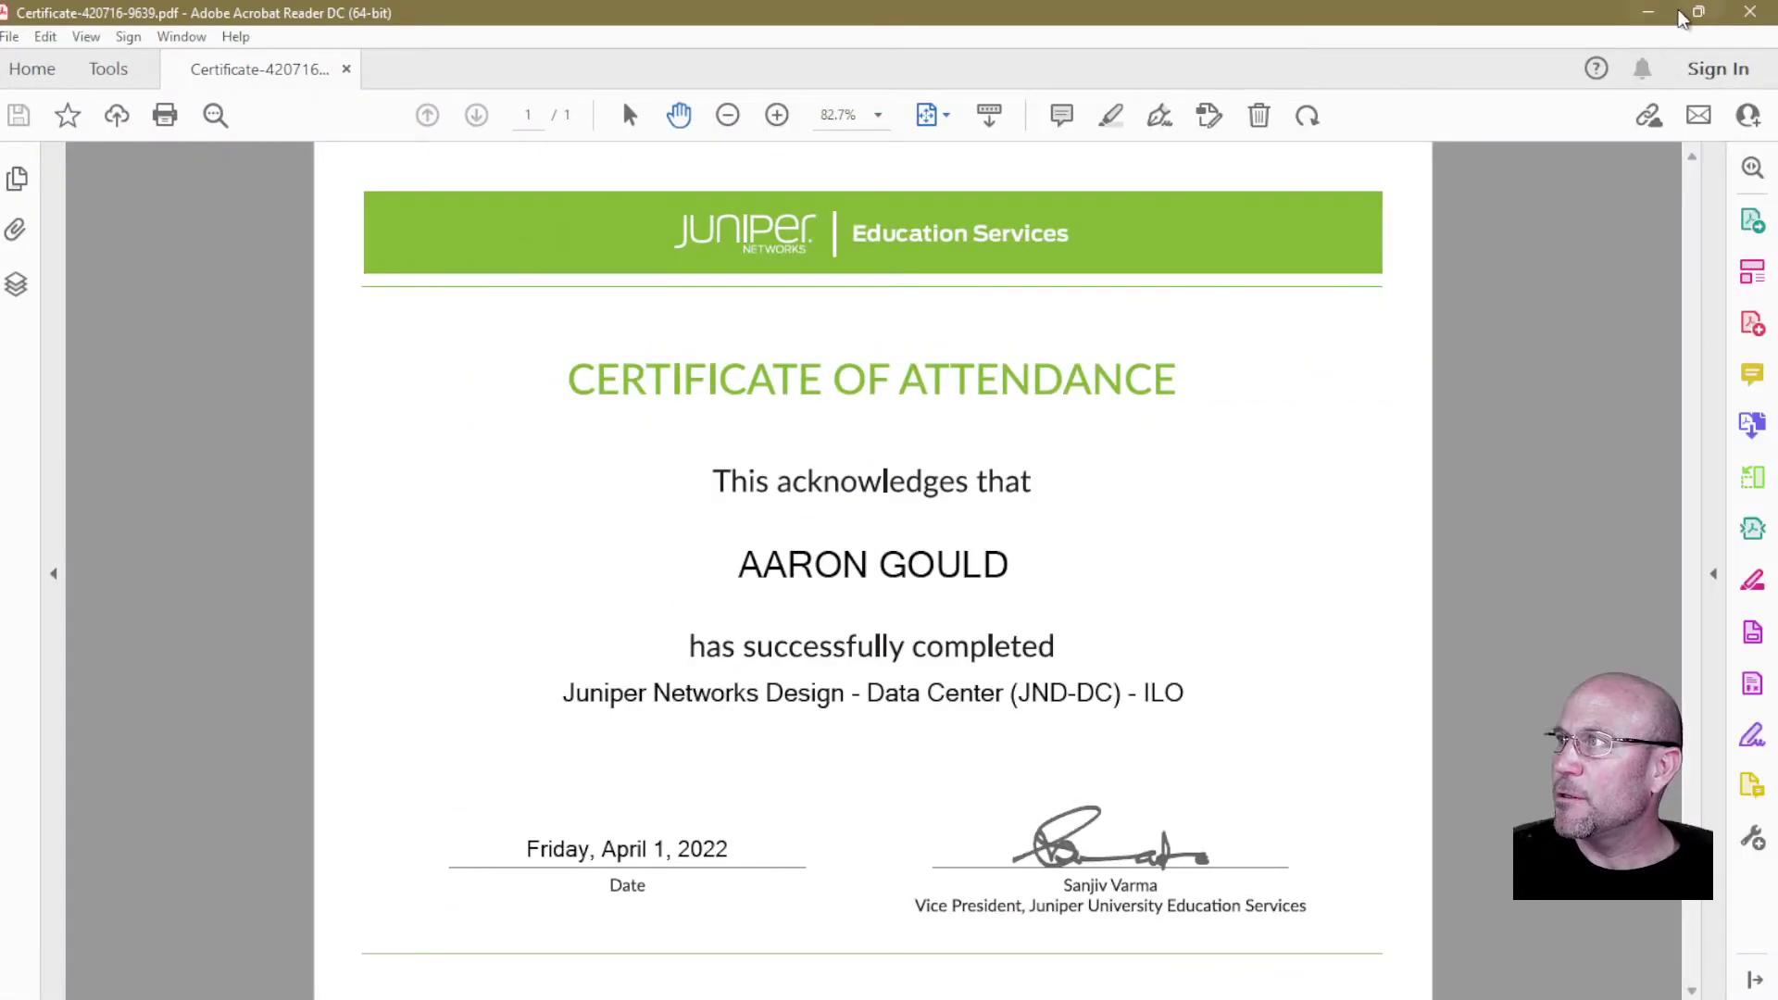
{"action": "left_click", "coordinate": [1651, 13]}
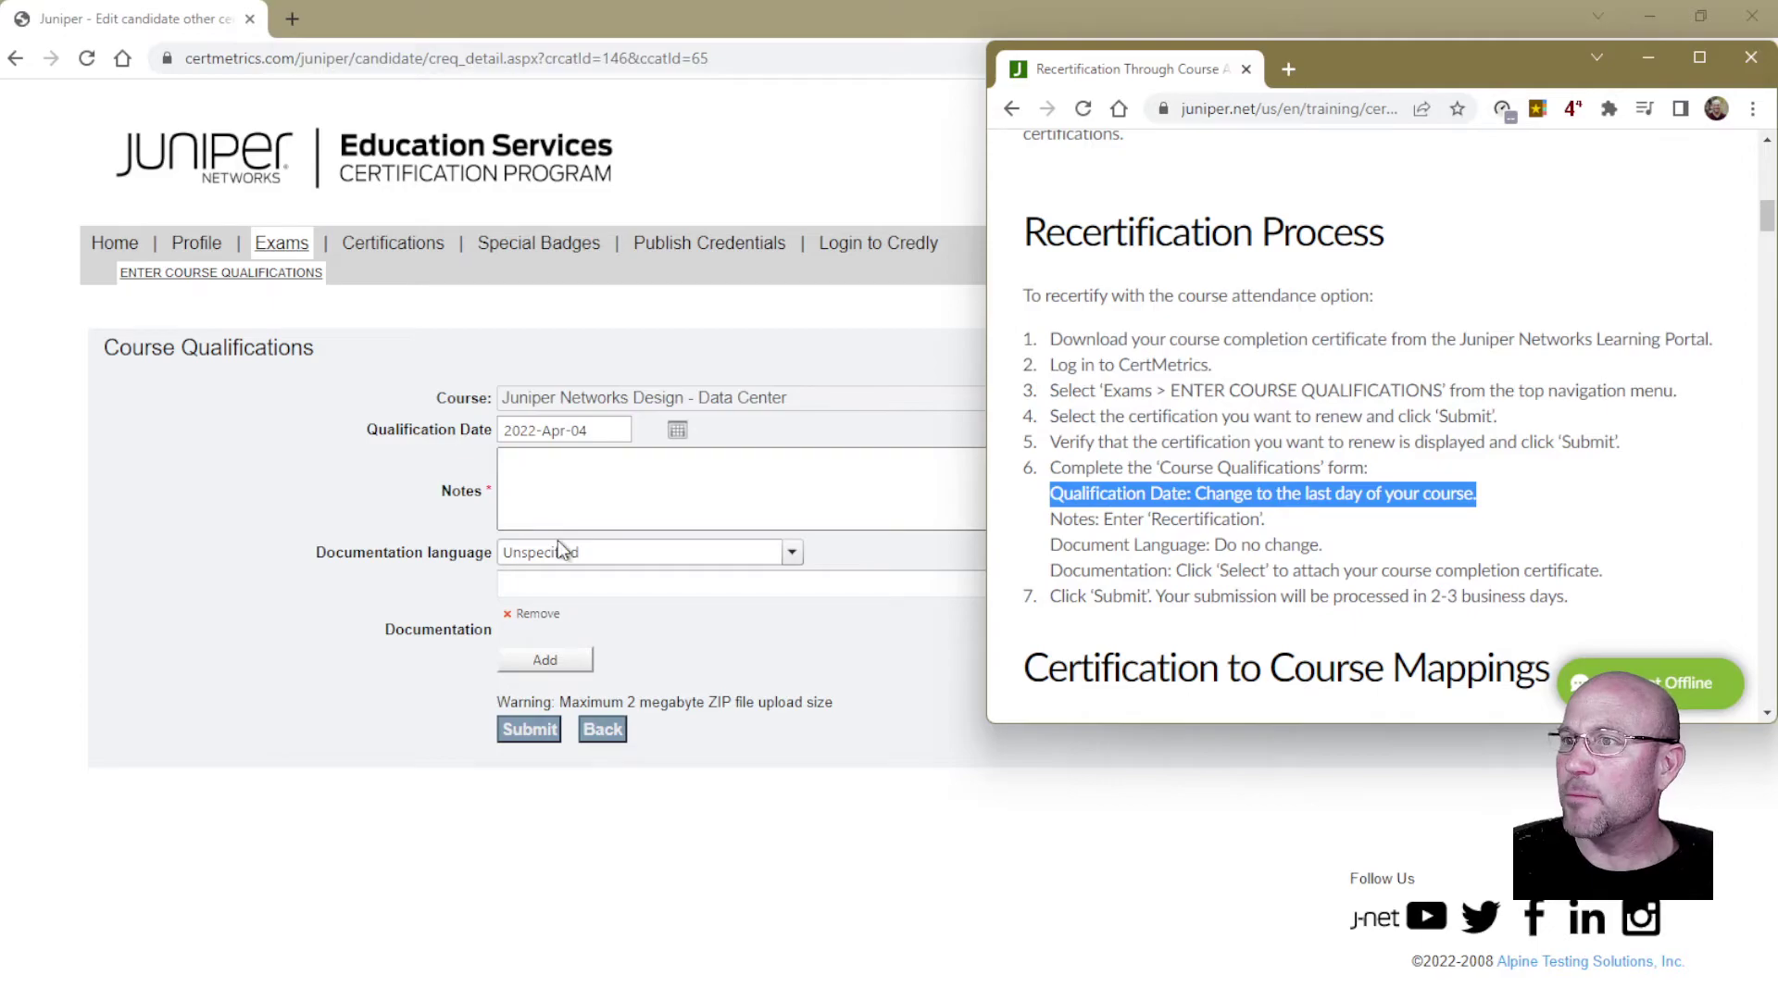
Set the Qualification Date in the Course Qualifications form to the last day of the course, 2022-Apr-01.
{"action": "left_click", "coordinate": [1204, 498]}
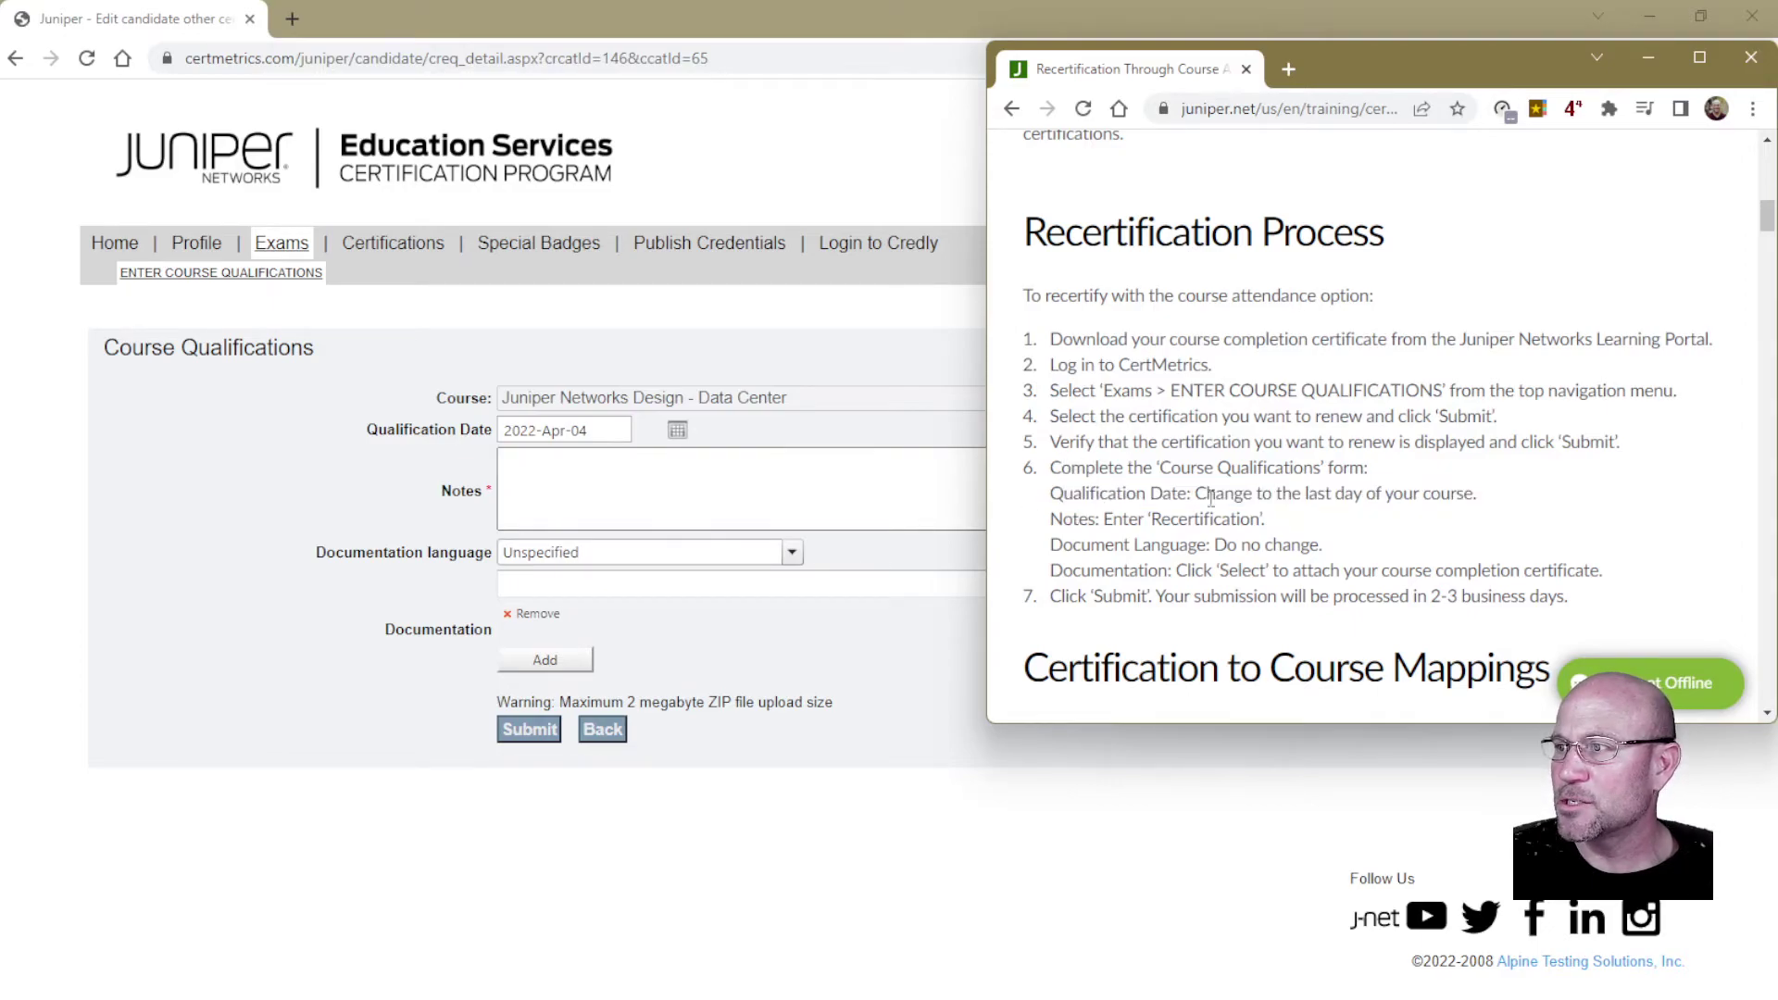
{"action": "left_click_drag", "start_coordinate": [1196, 496], "coordinate": [1520, 496]}
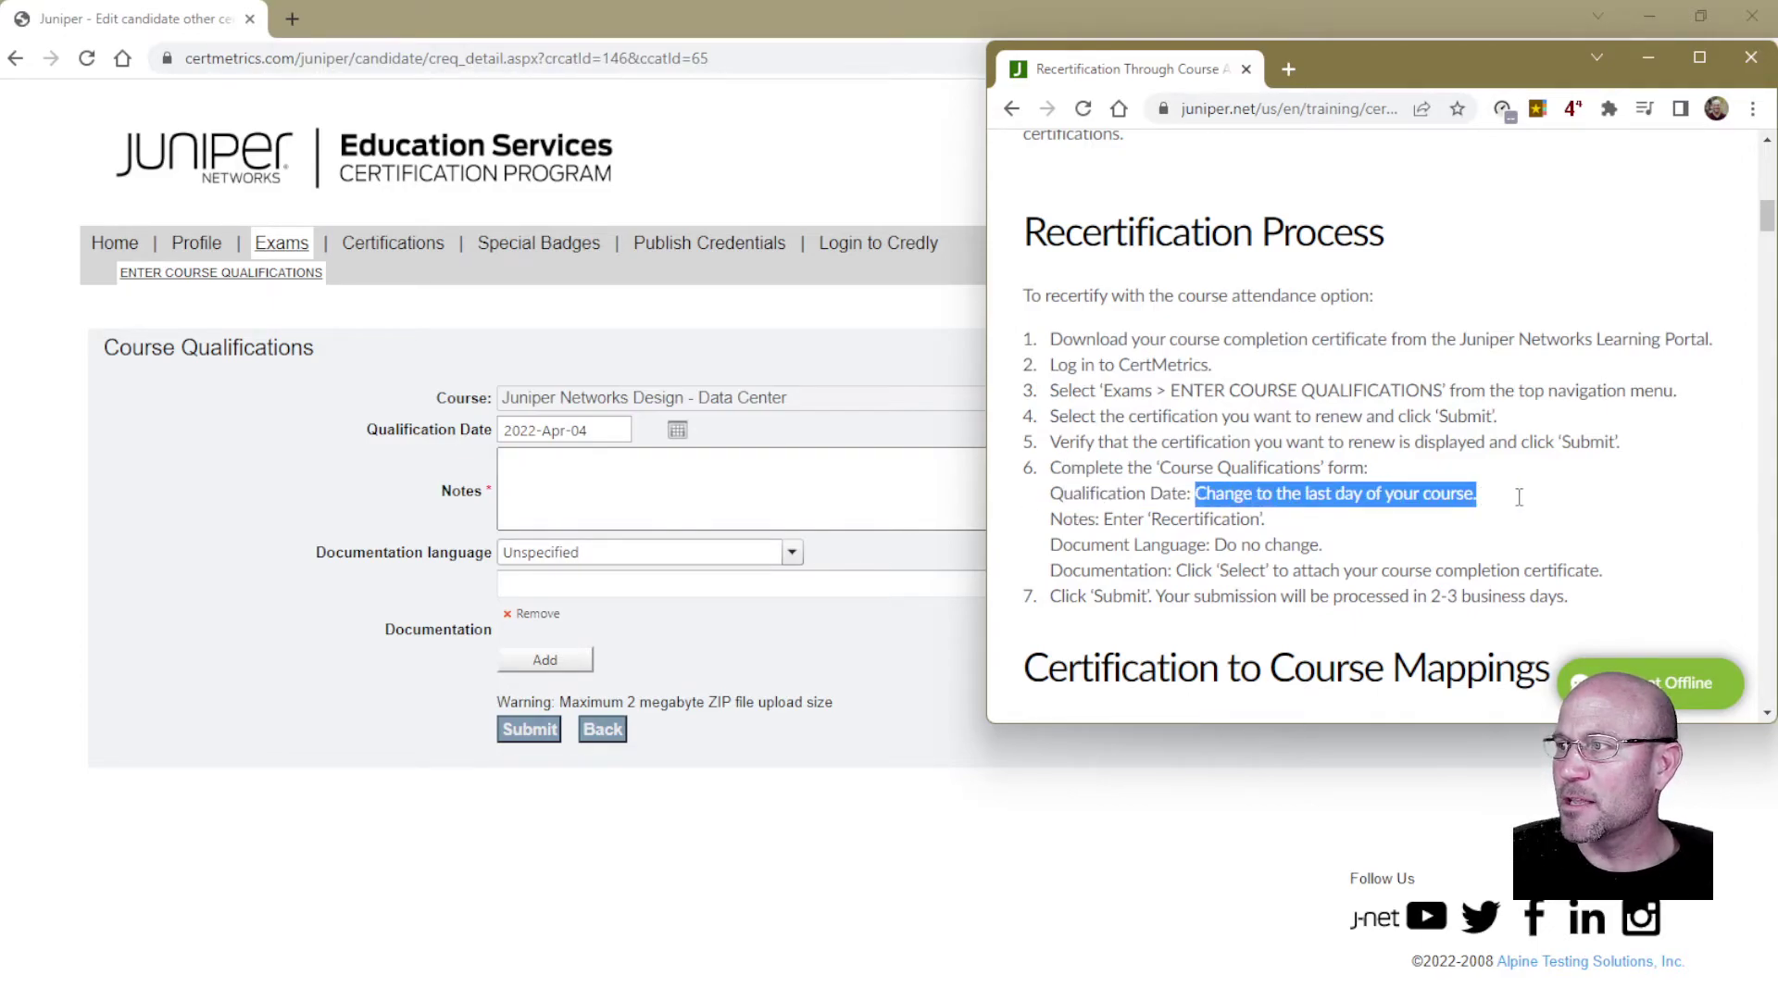
{"action": "left_click", "coordinate": [590, 432]}
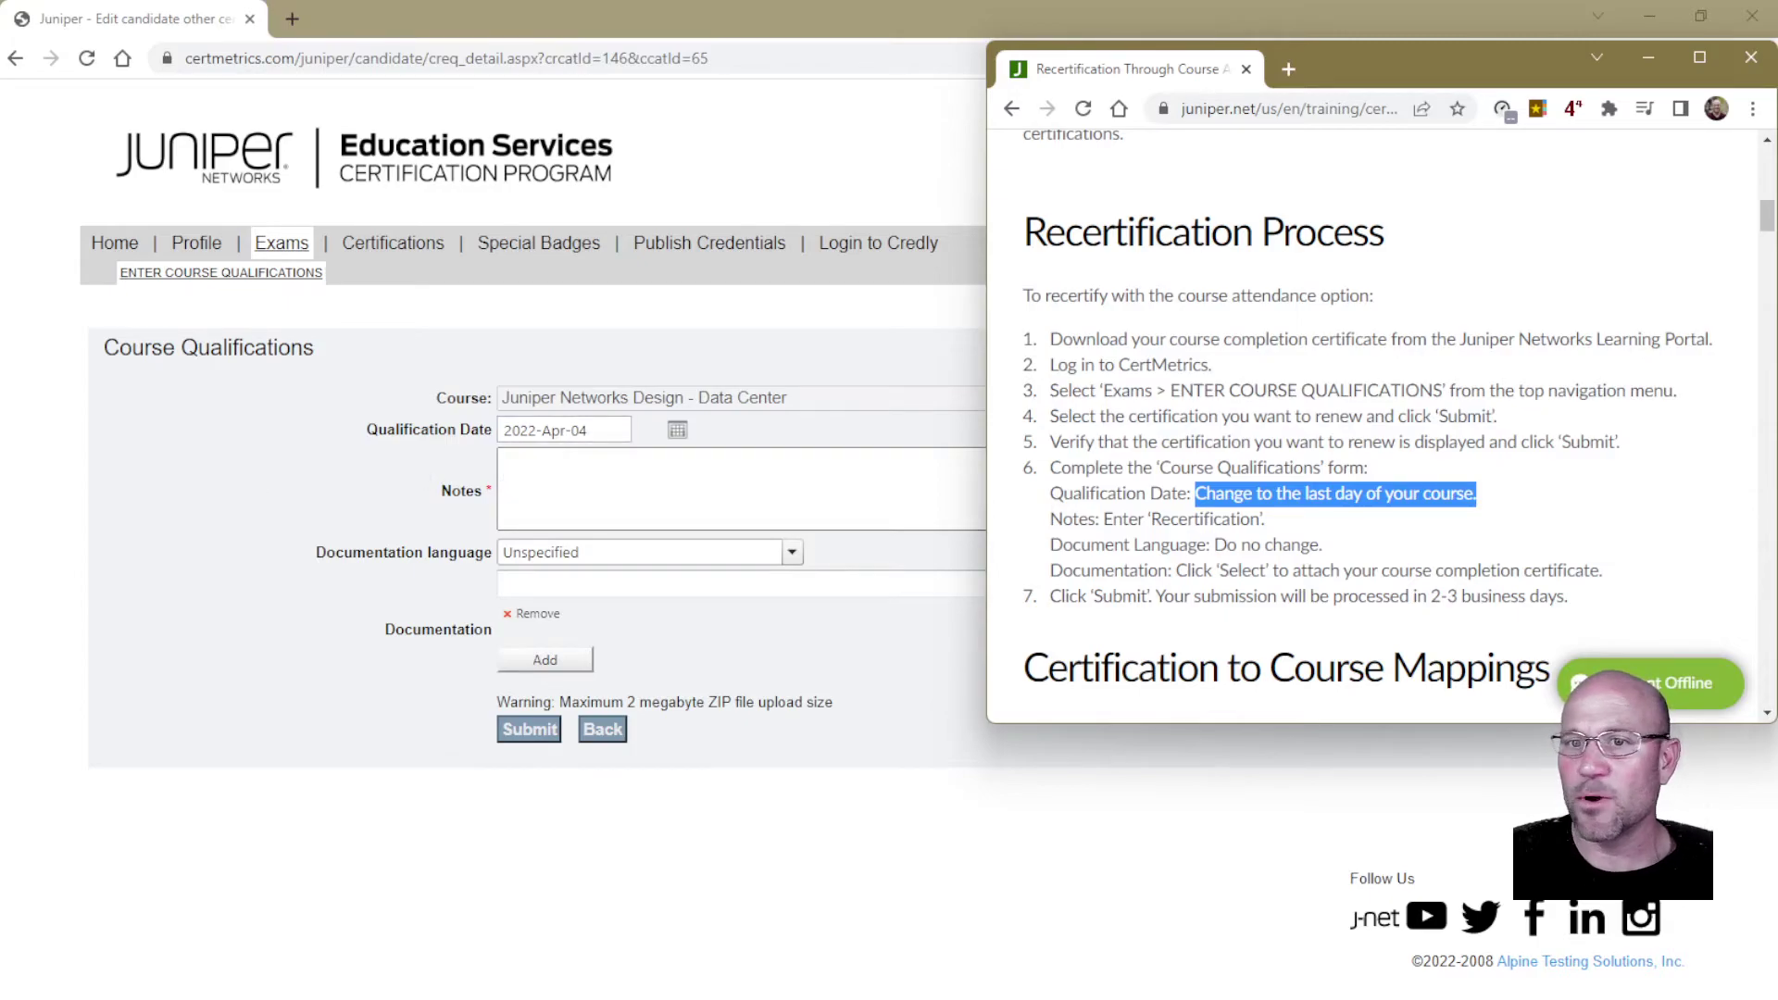
{"action": "left_click", "coordinate": [677, 429]}
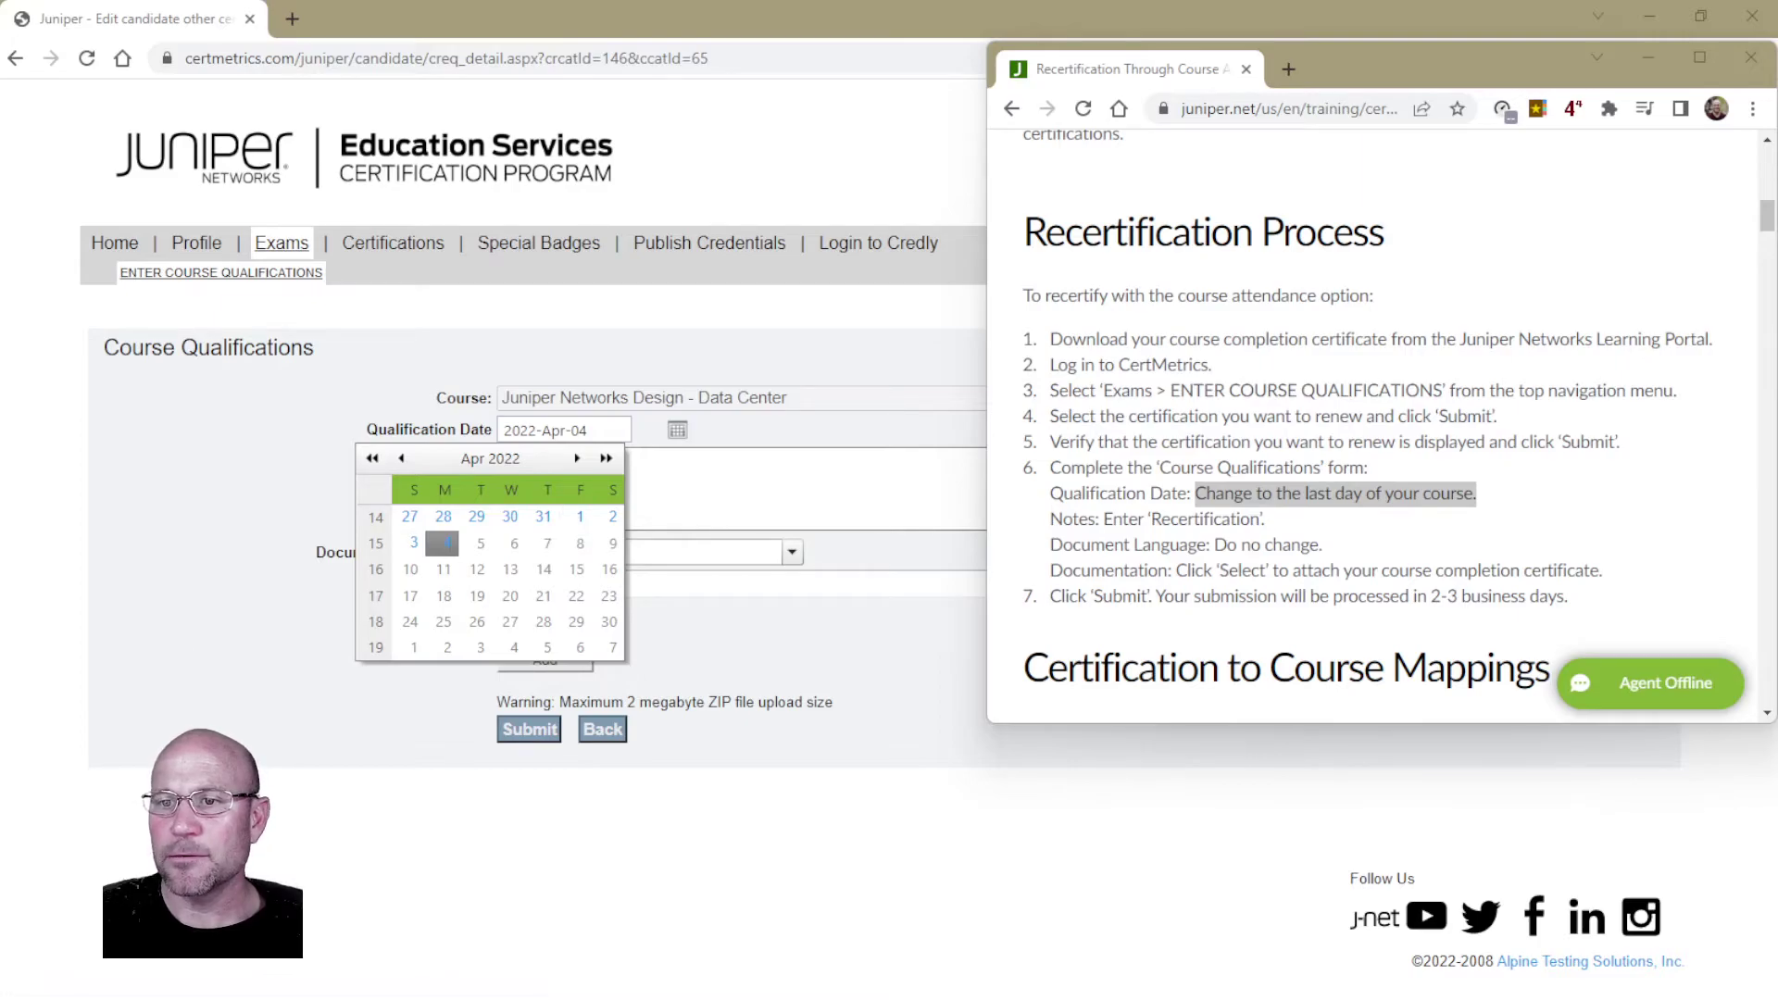
{"action": "left_click", "coordinate": [580, 515]}
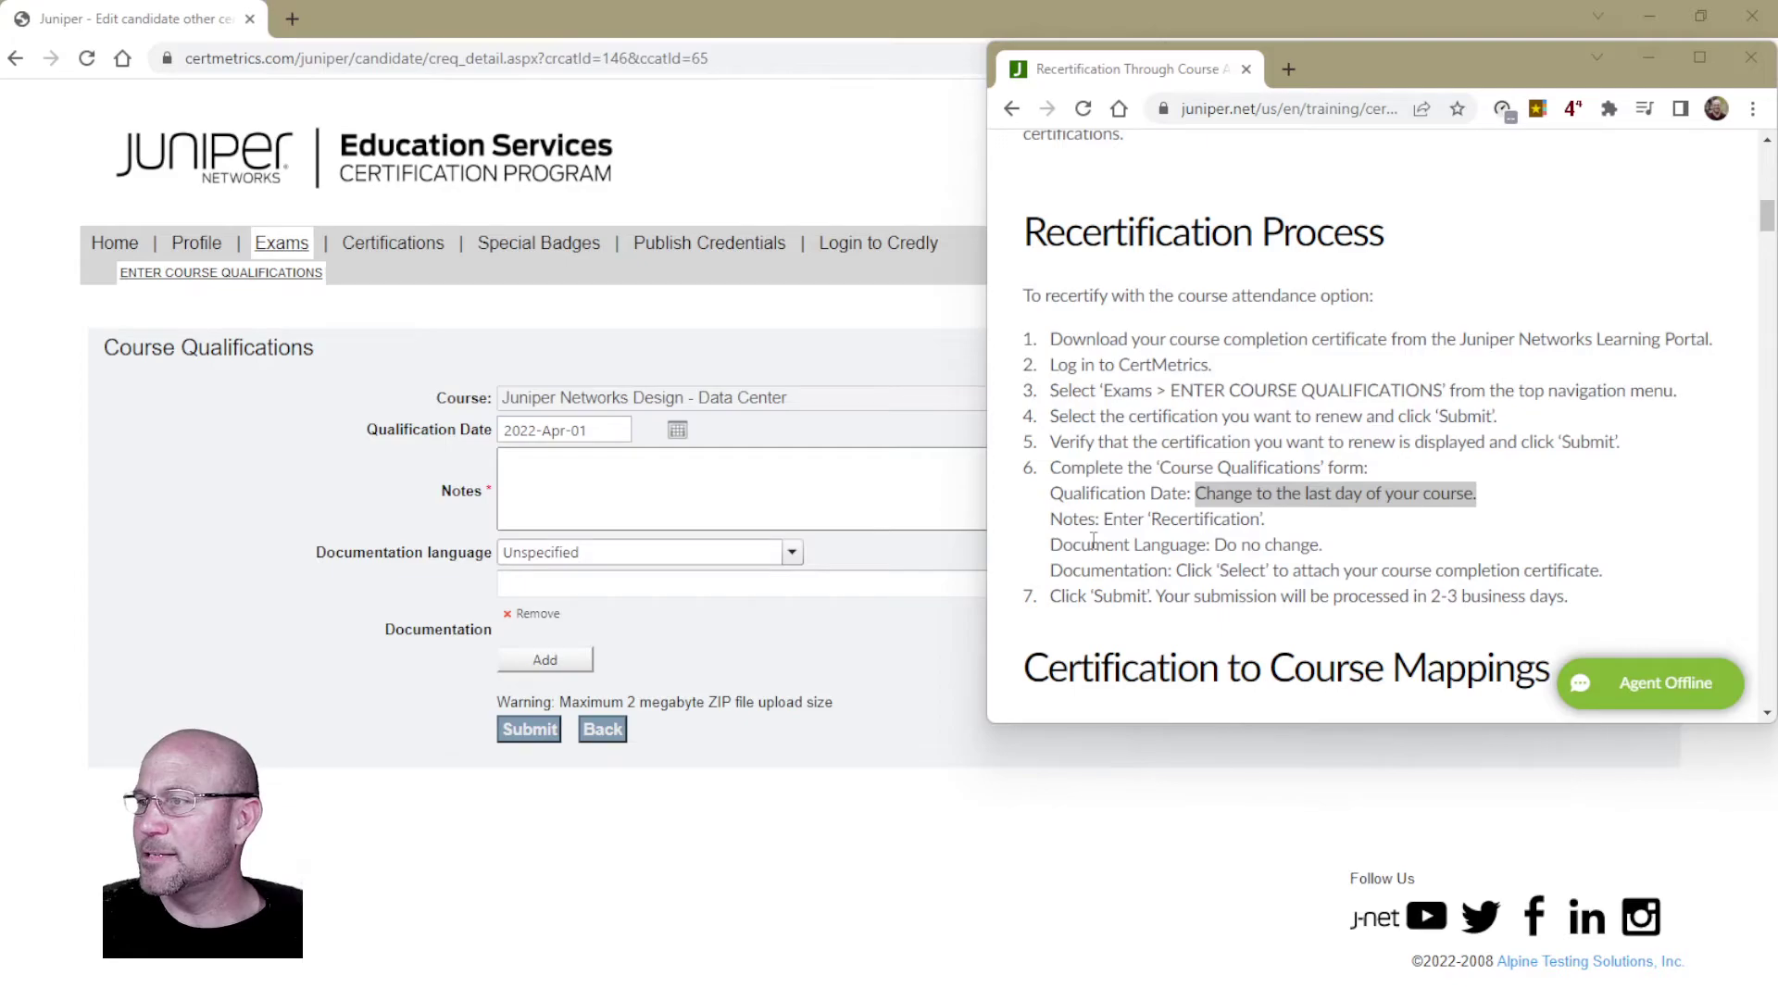
Copy the word "Recertification" from the process instructions into the Notes field of the Course Qualifications form.
{"action": "key", "text": "alt+Tab"}
{"action": "left_click", "coordinate": [1068, 524]}
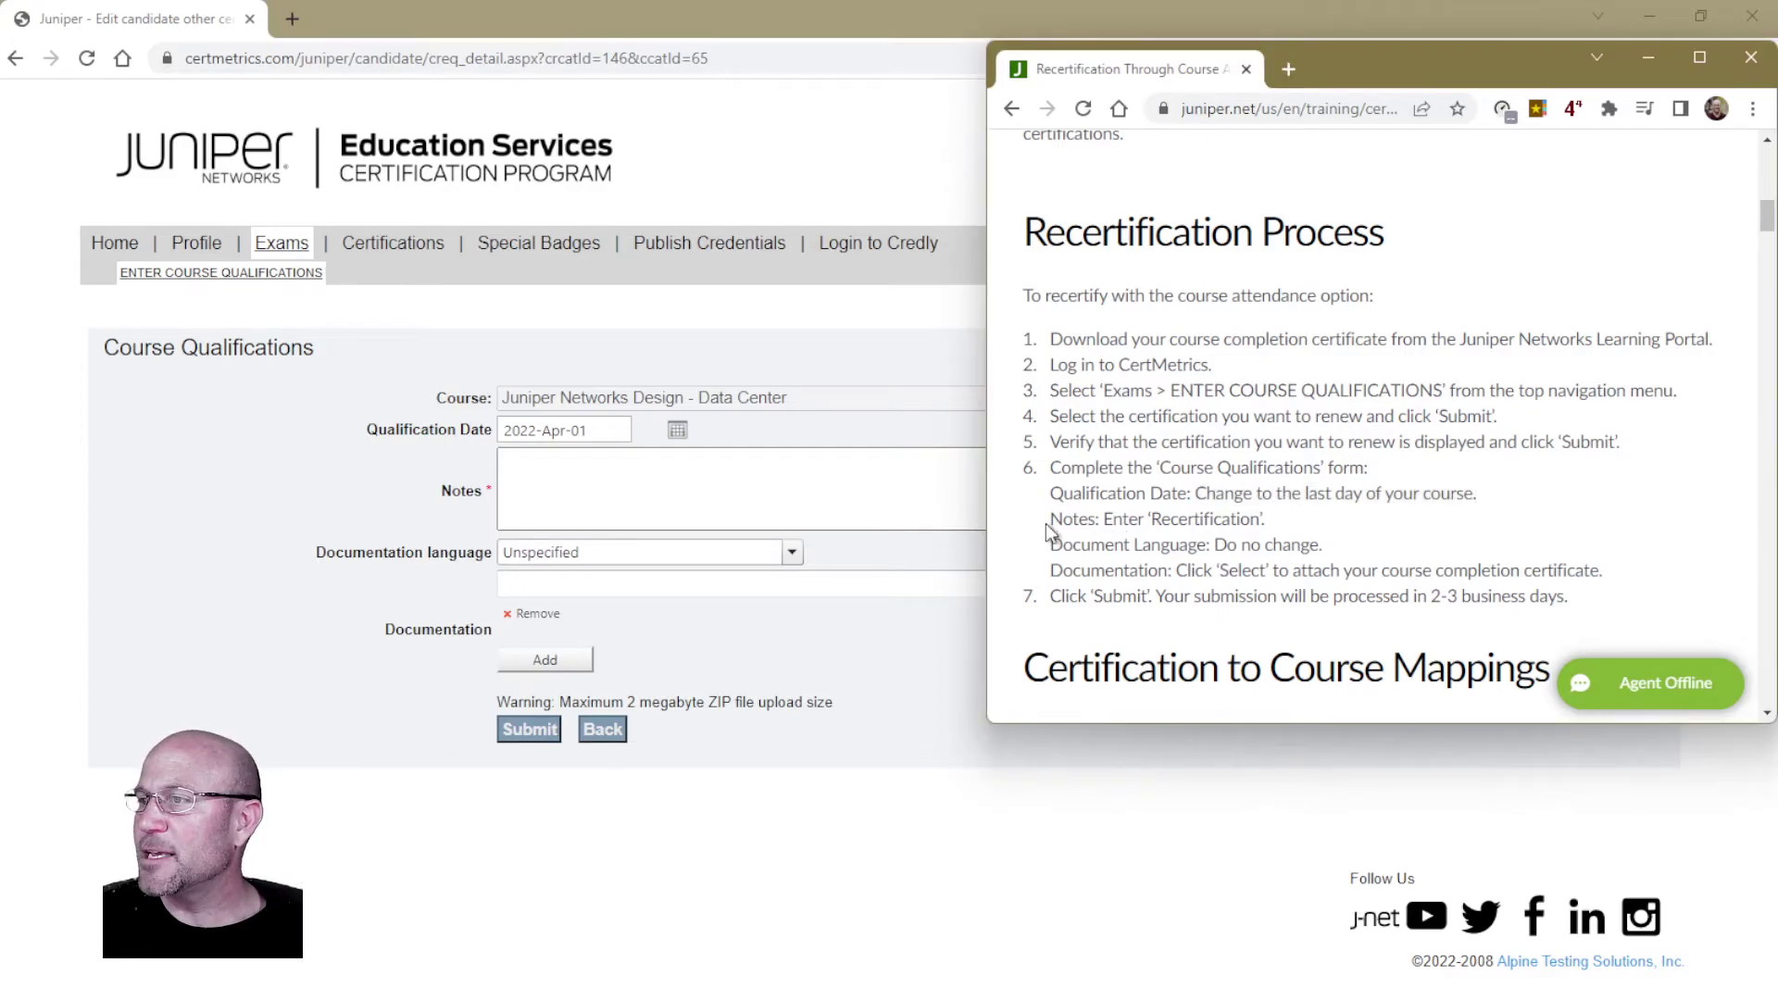
{"action": "double_click", "coordinate": [1158, 518]}
{"action": "right_click", "coordinate": [1158, 520]}
{"action": "left_click", "coordinate": [1185, 539]}
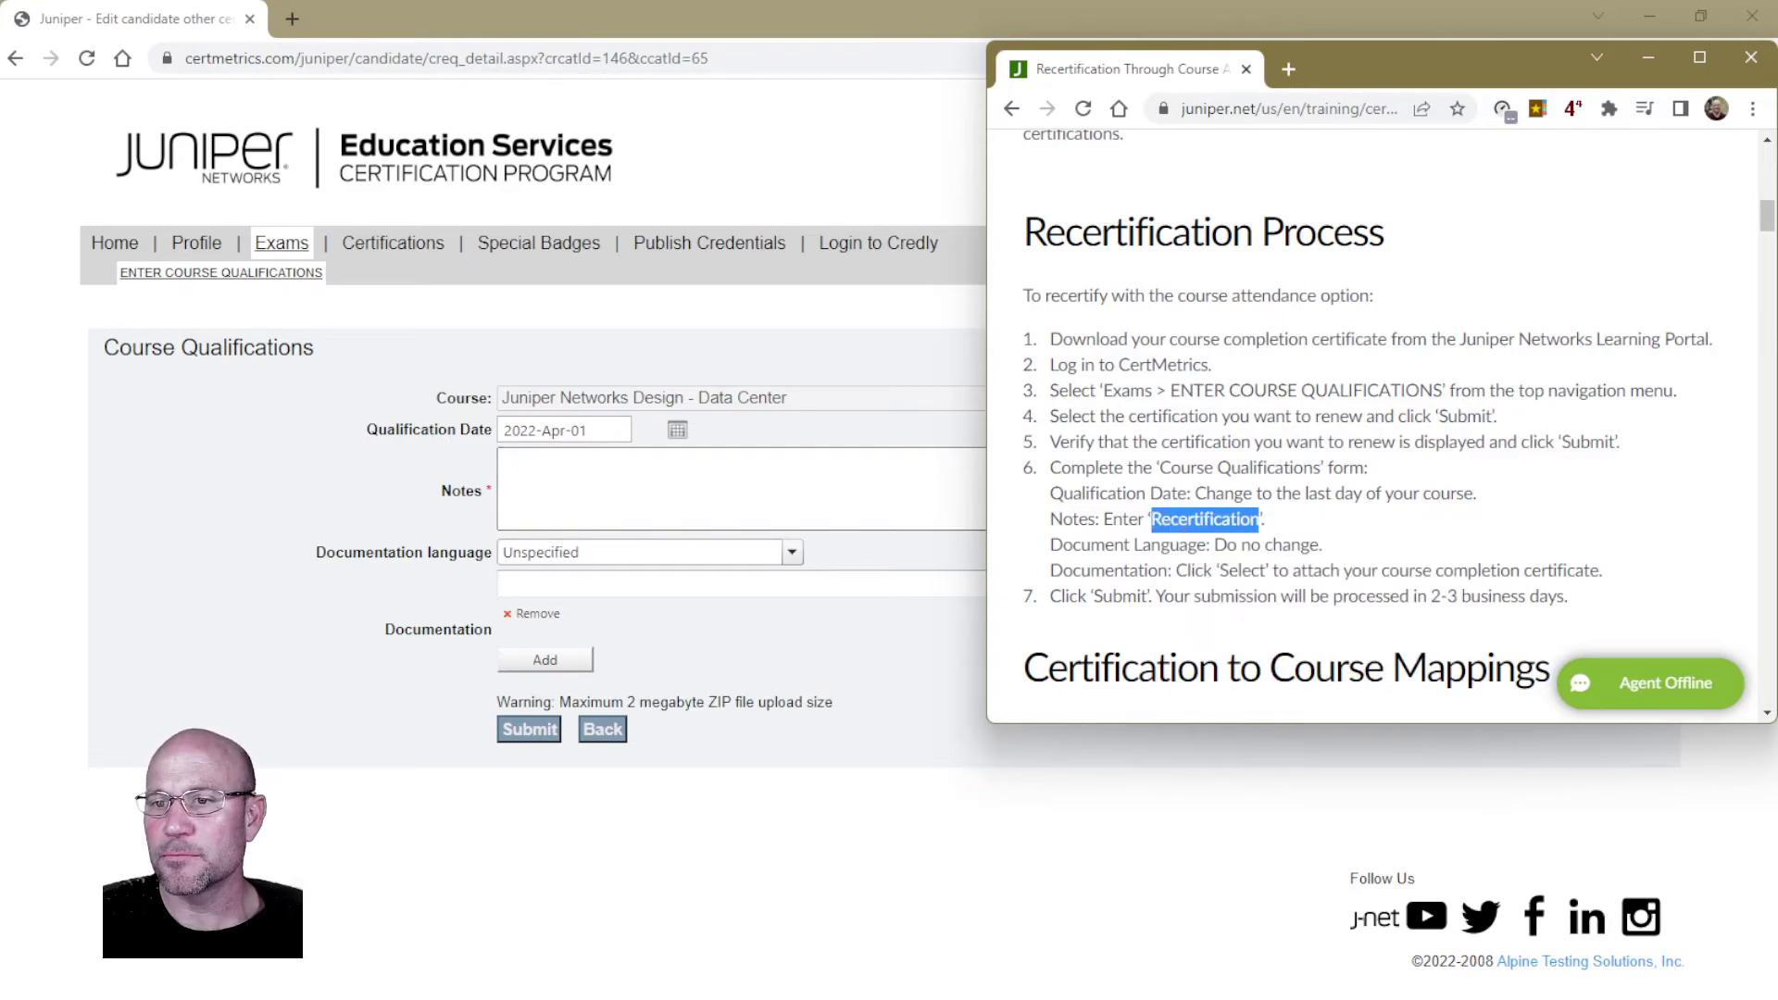
{"action": "key", "text": "alt+Tab"}
{"action": "key", "text": "ctrl+v"}
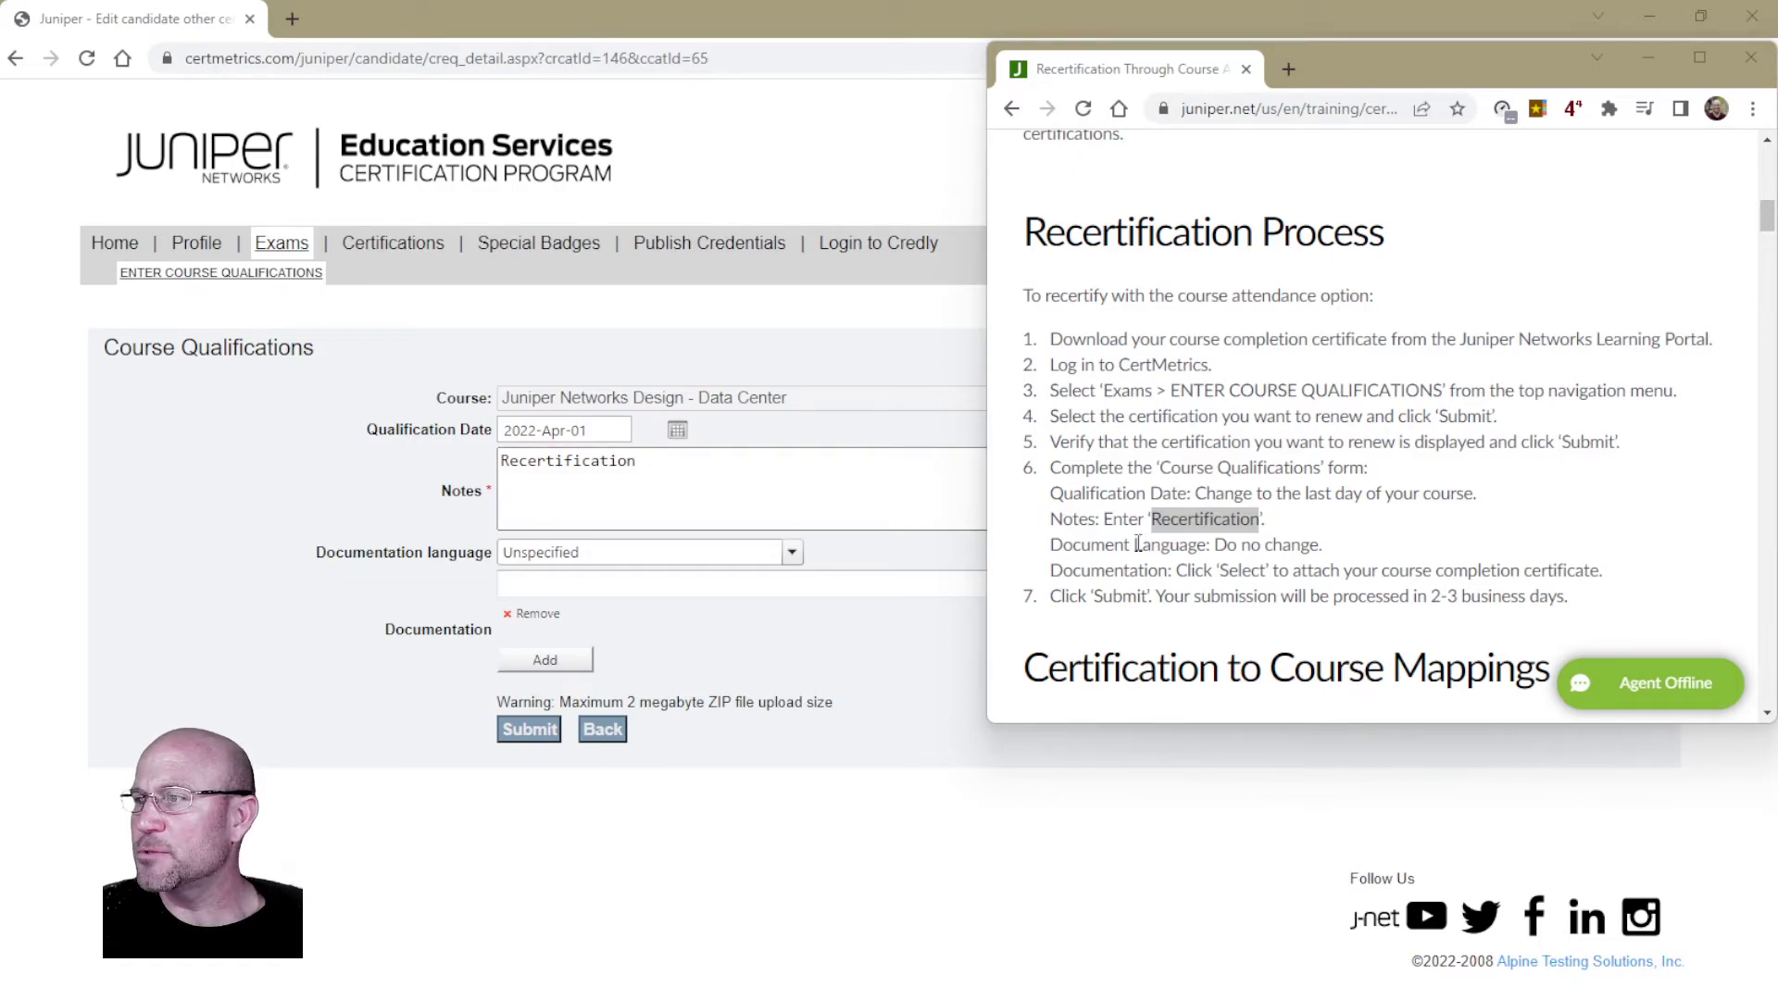
Highlight the Document Language instruction and the part of the Documentation instruction about the course completion certificate.
{"action": "left_click_drag", "start_coordinate": [1053, 546], "coordinate": [1319, 547]}
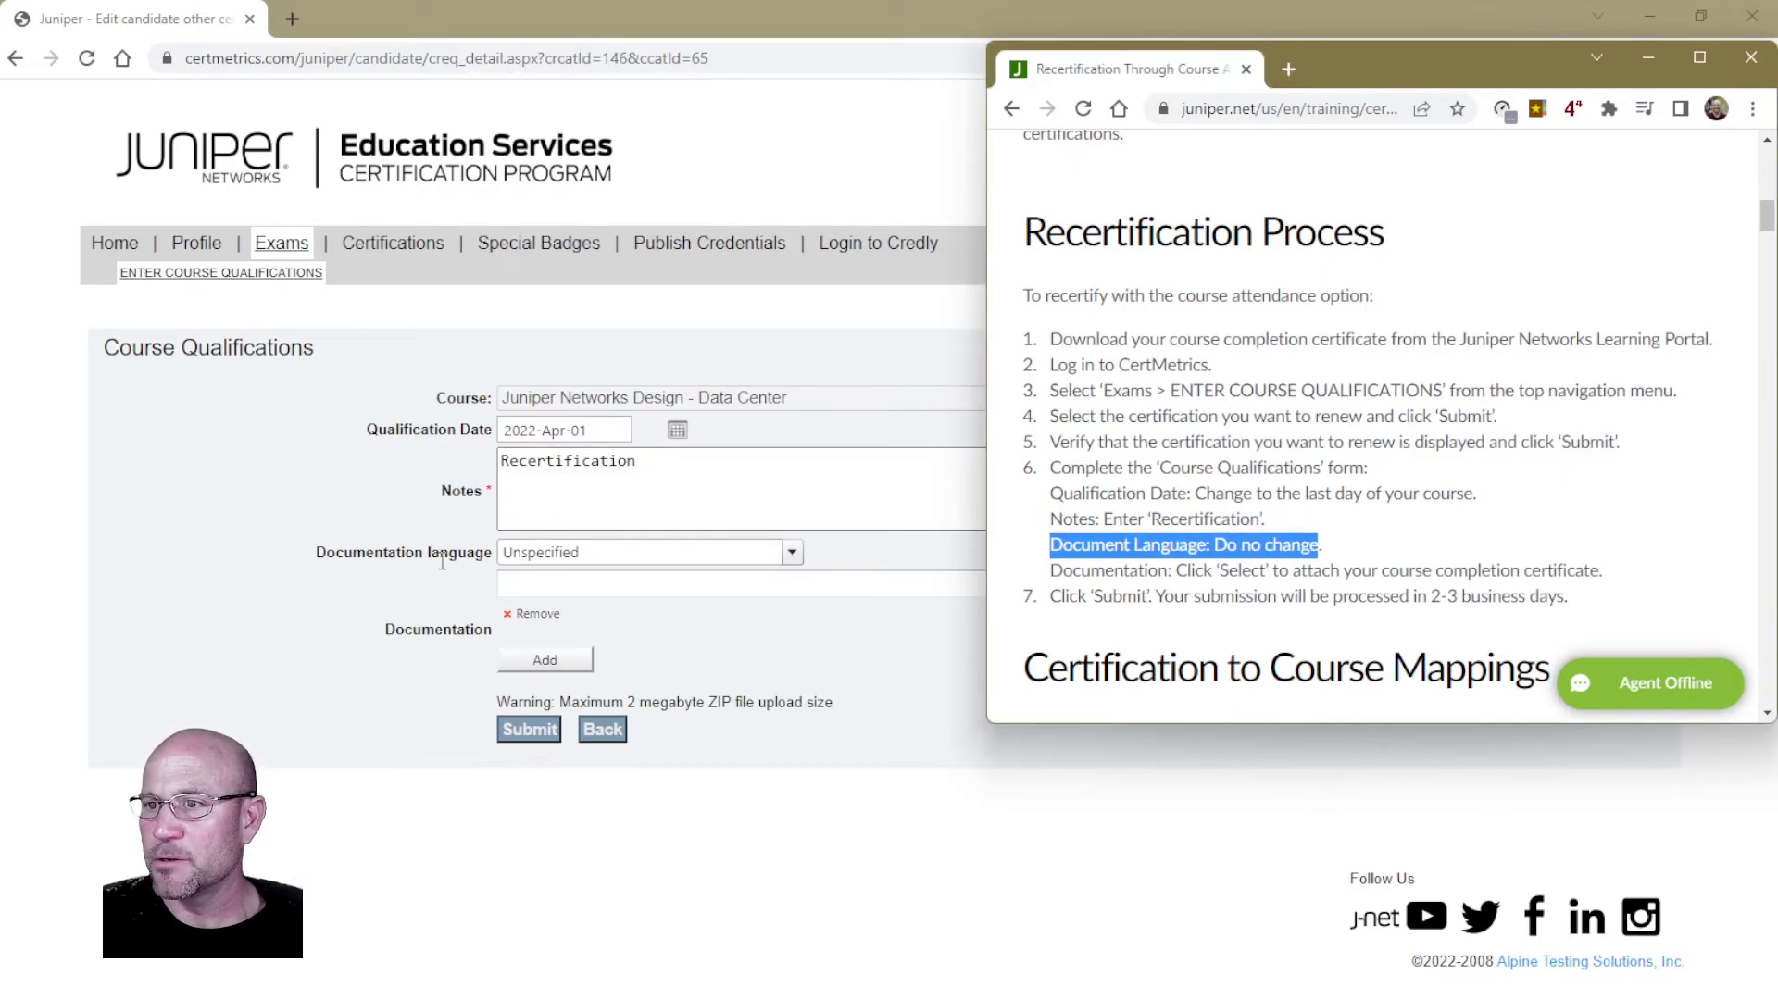
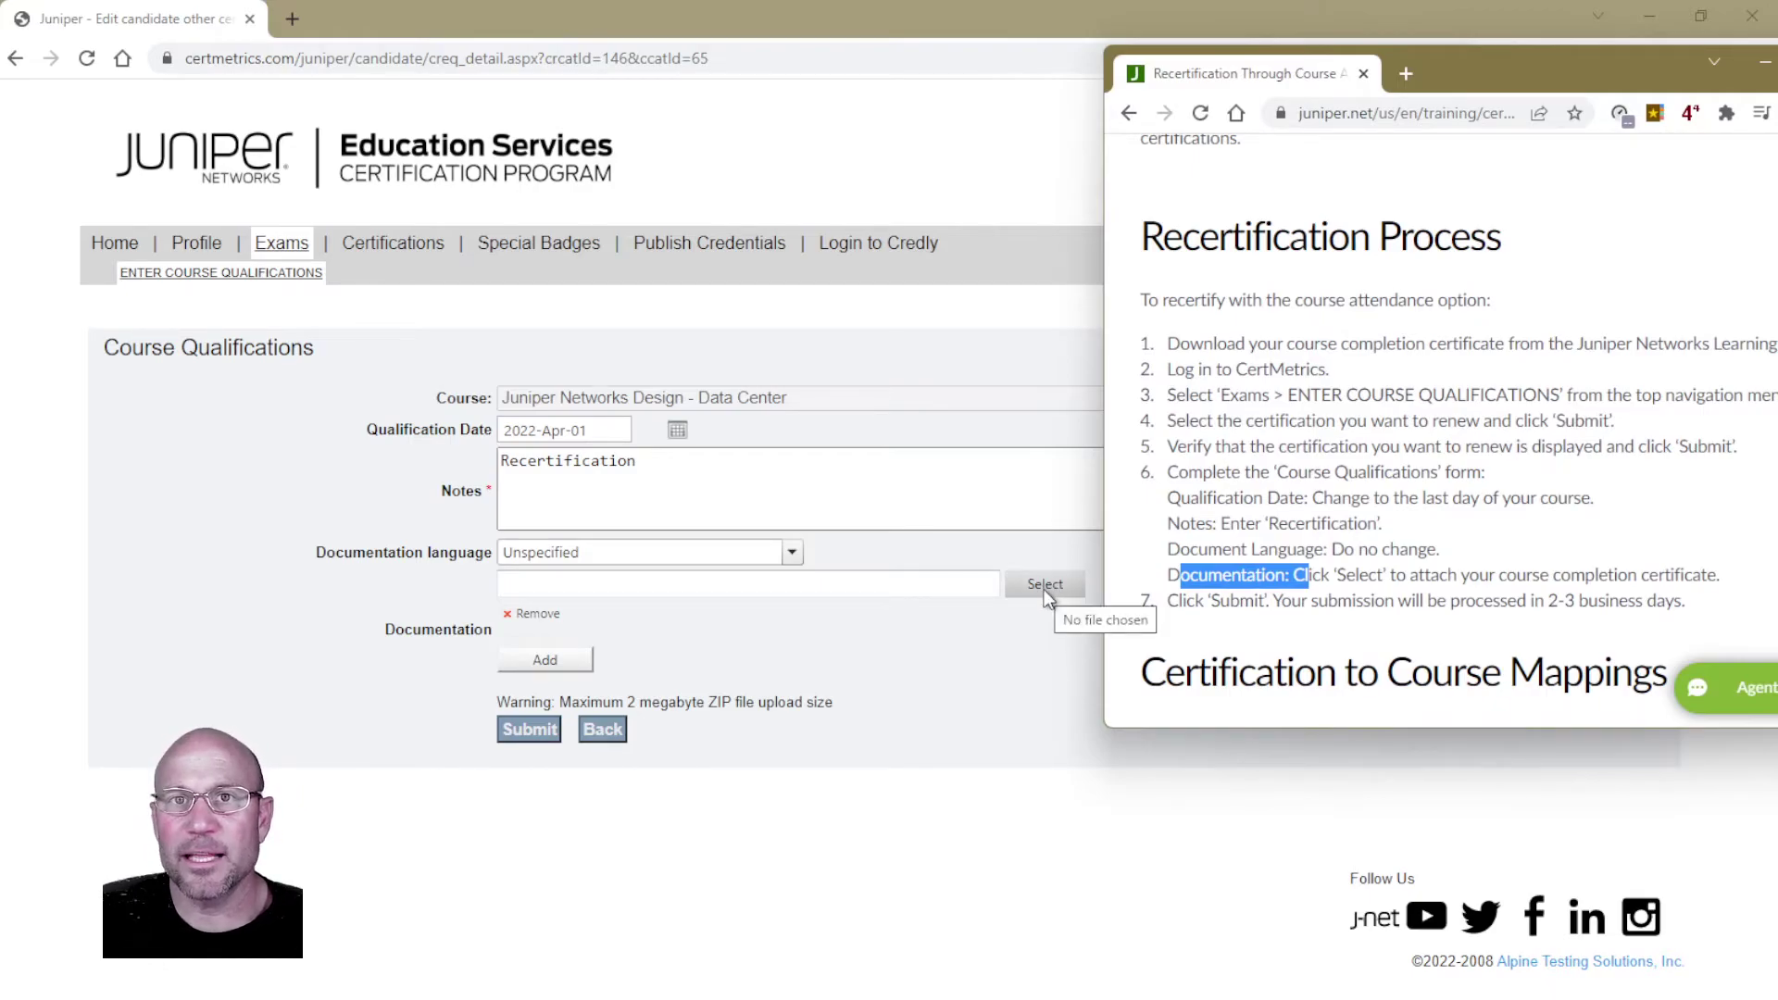
{"action": "left_click", "coordinate": [1334, 568]}
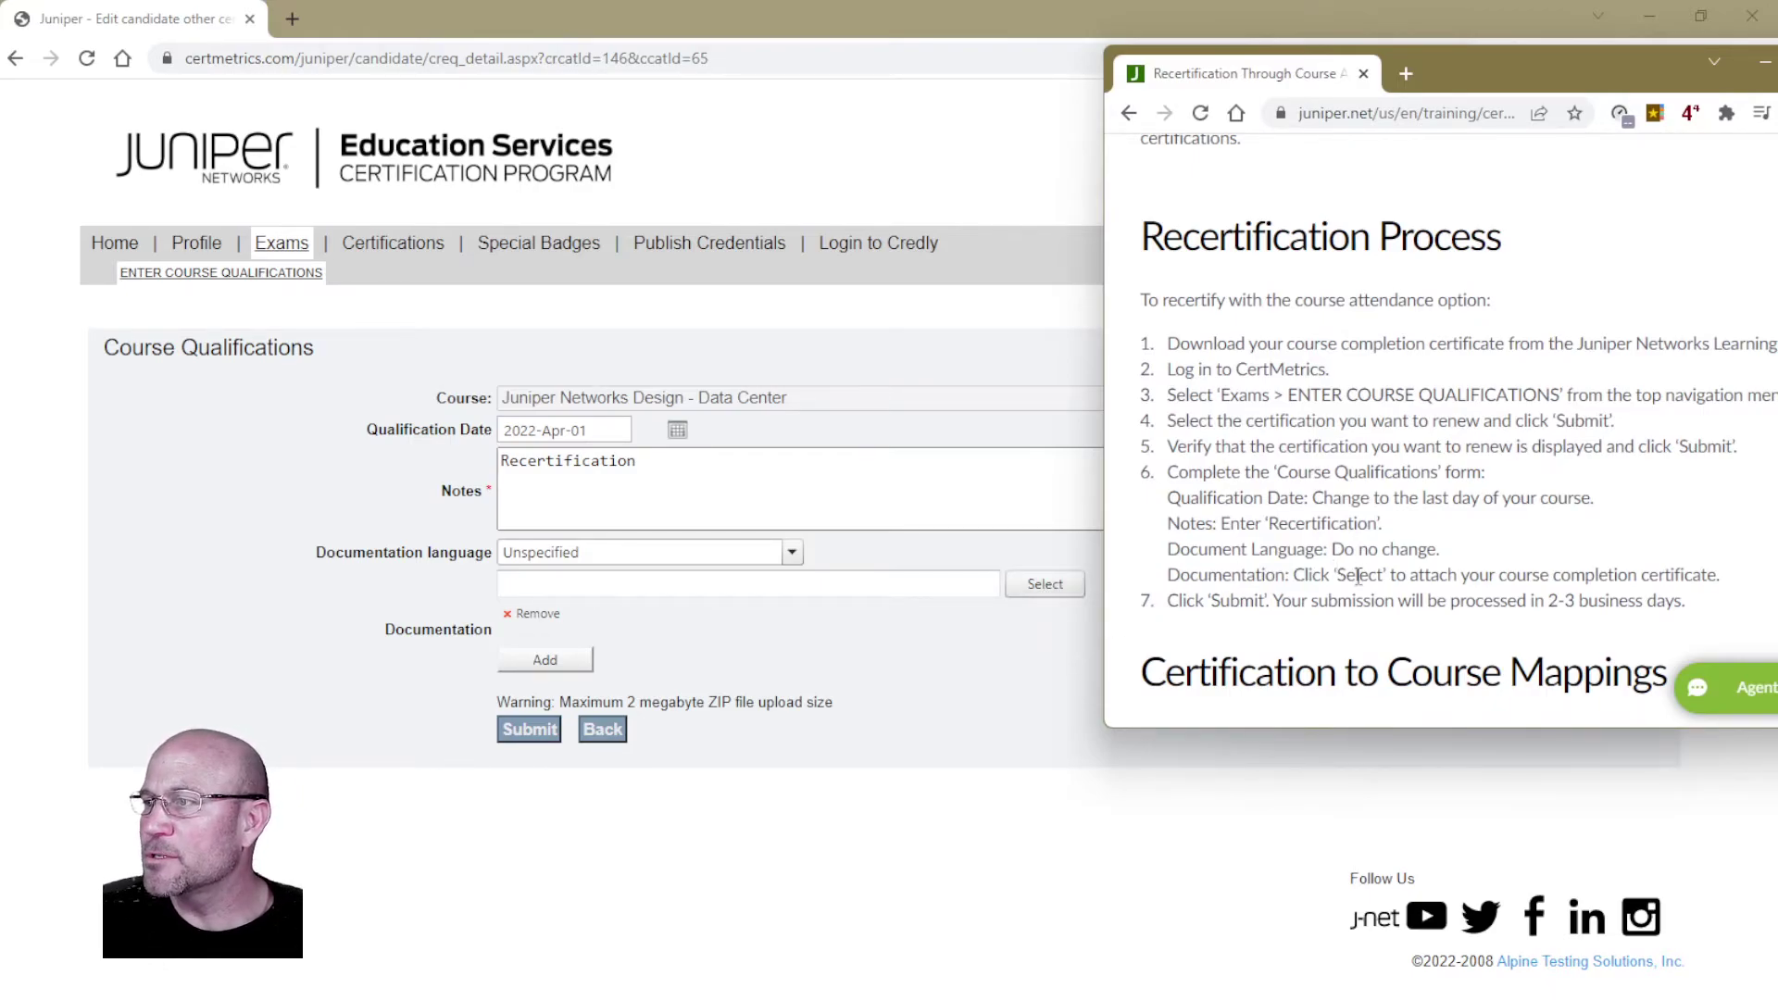
{"action": "left_click_drag", "start_coordinate": [1500, 575], "coordinate": [1775, 577]}
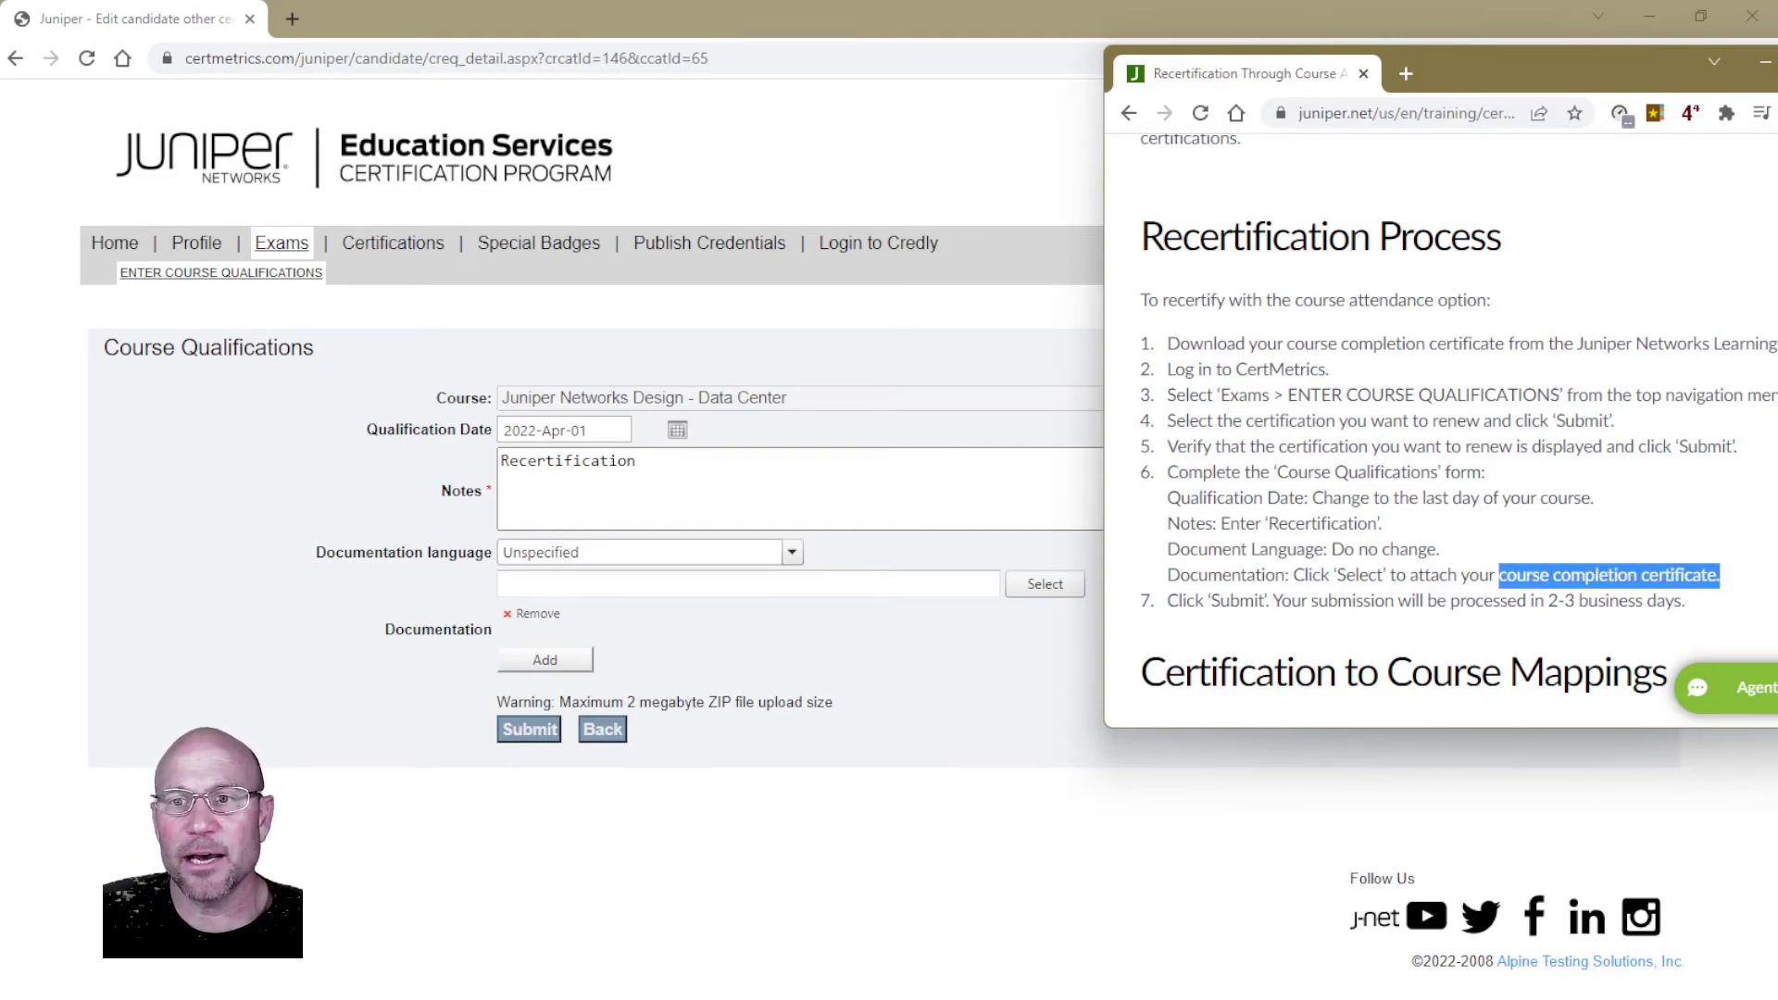
Attach Certificate-420716-9639.pdf from the Downloads folder as the documentation for the course qualification.
{"action": "left_click", "coordinate": [1045, 583]}
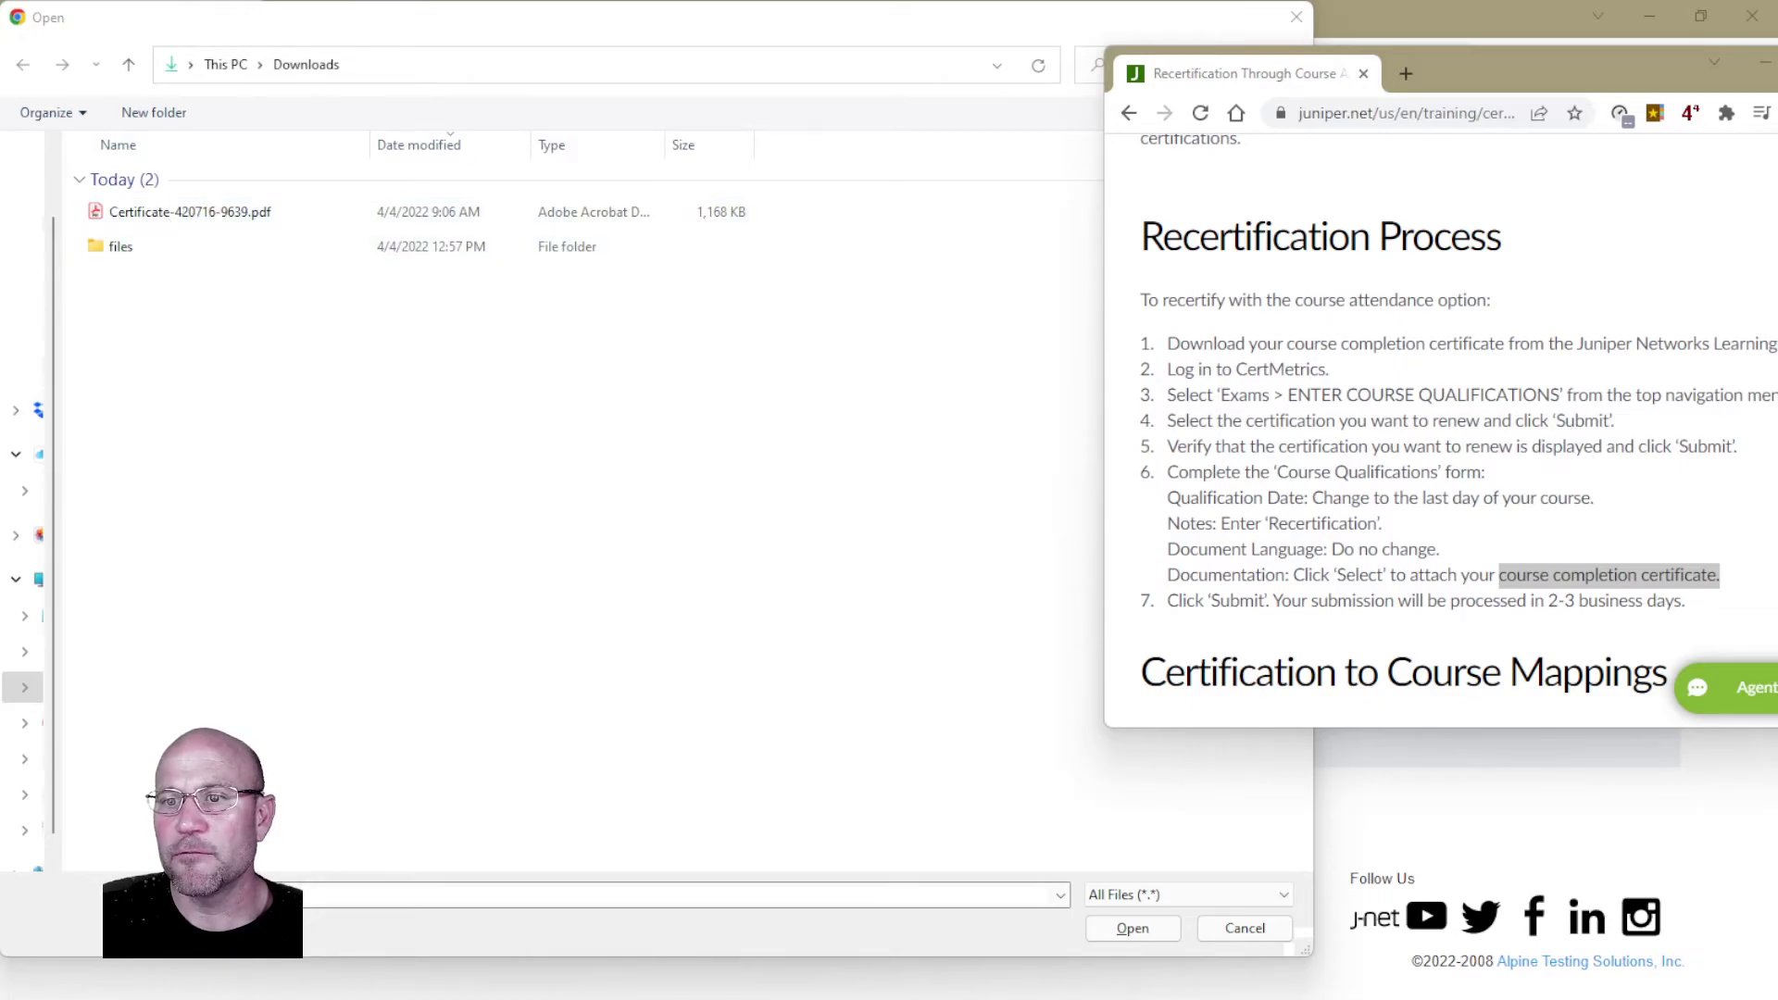
{"action": "left_click", "coordinate": [190, 211]}
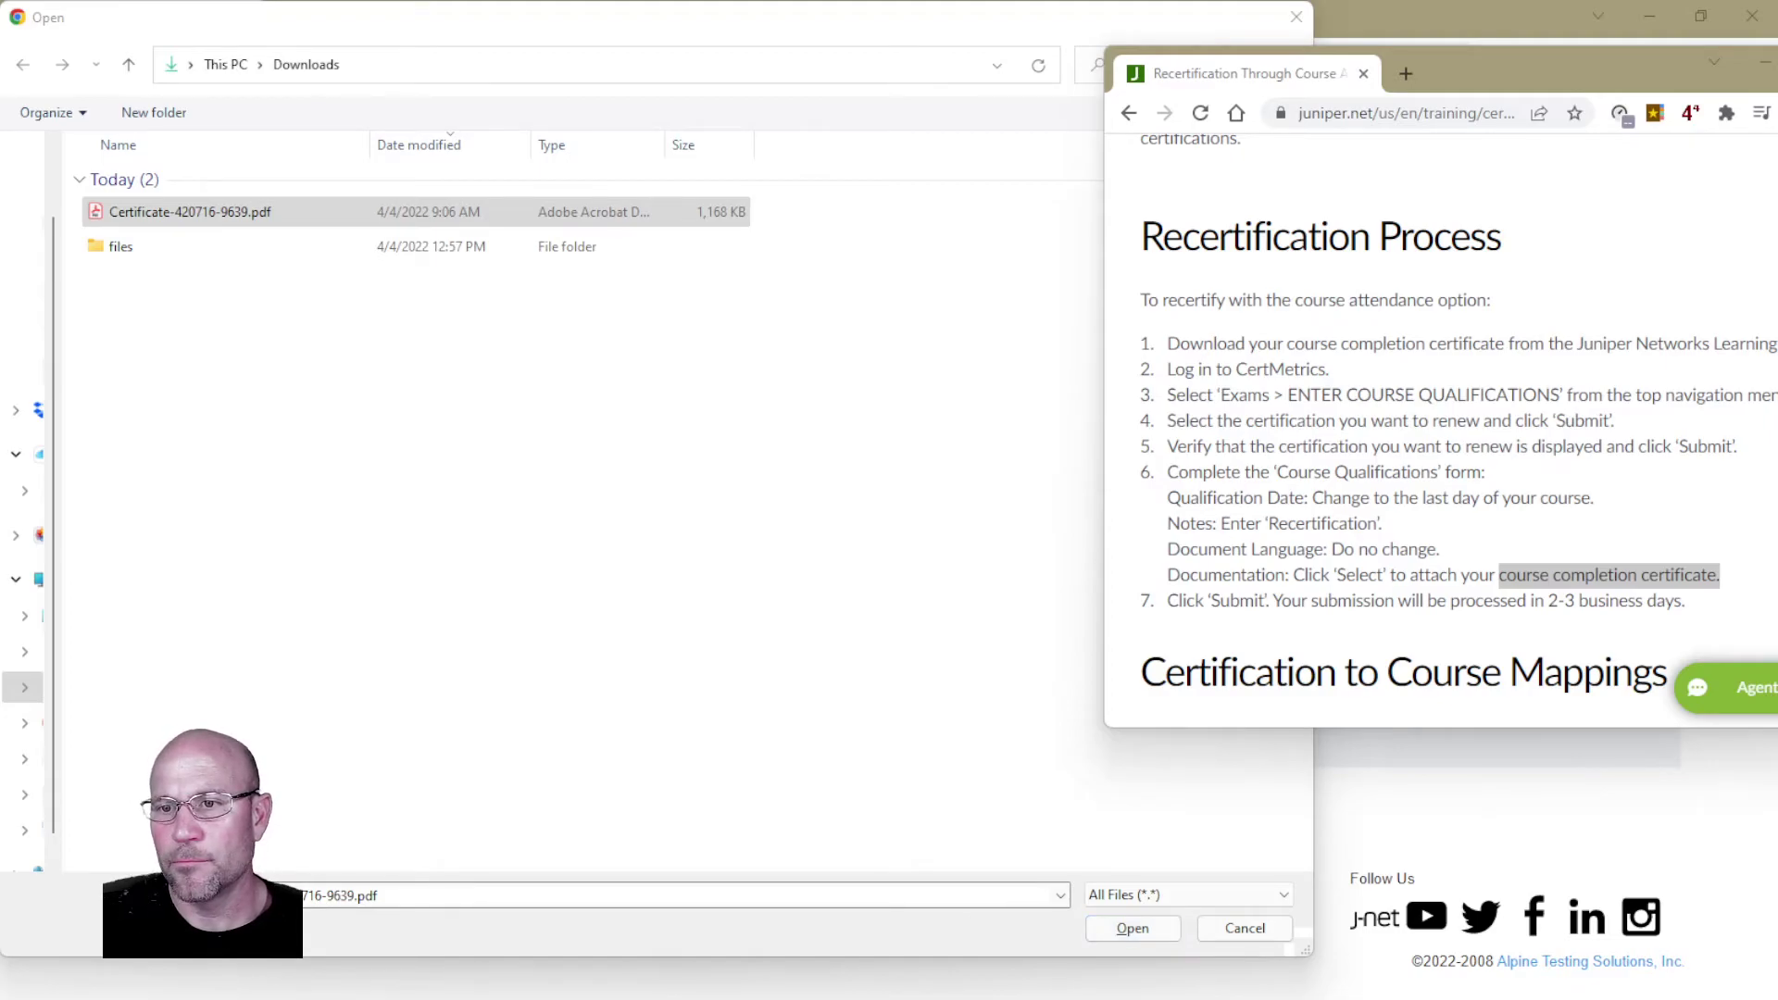
{"action": "key", "text": "Return"}
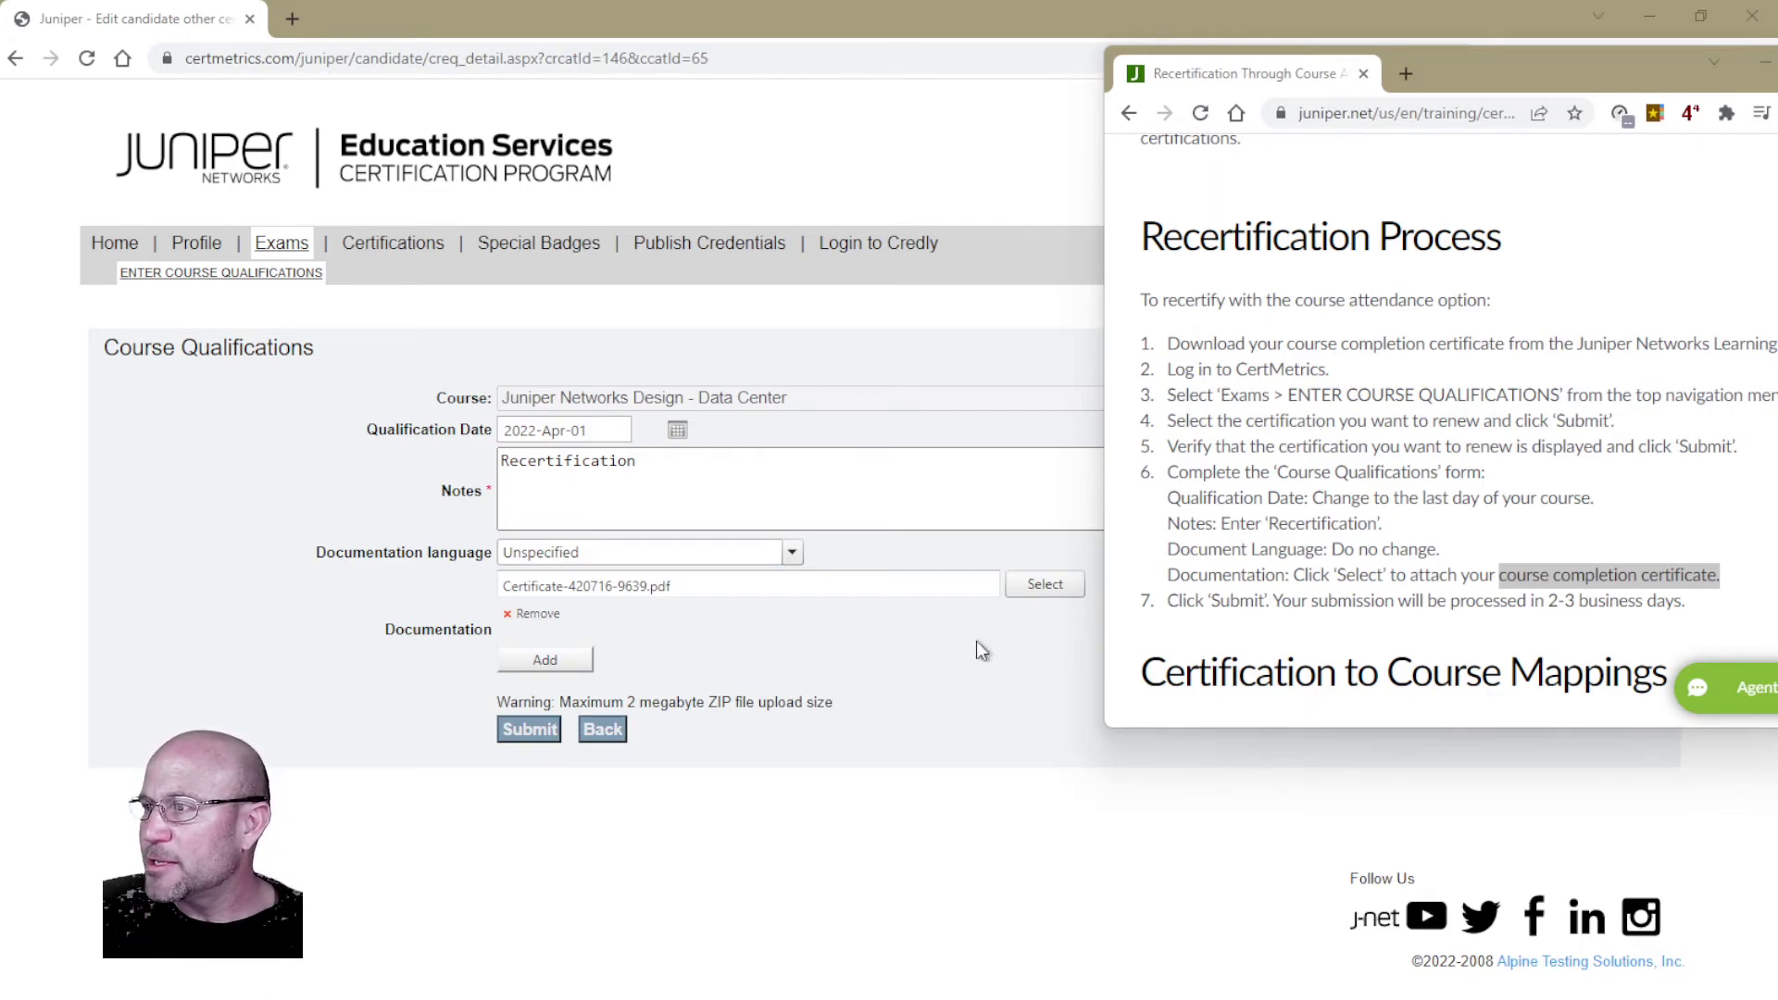
Highlight the final process instruction about submitting the form and its processing time.
{"action": "left_click", "coordinate": [1194, 607]}
{"action": "left_click_drag", "start_coordinate": [1167, 602], "coordinate": [1707, 619]}
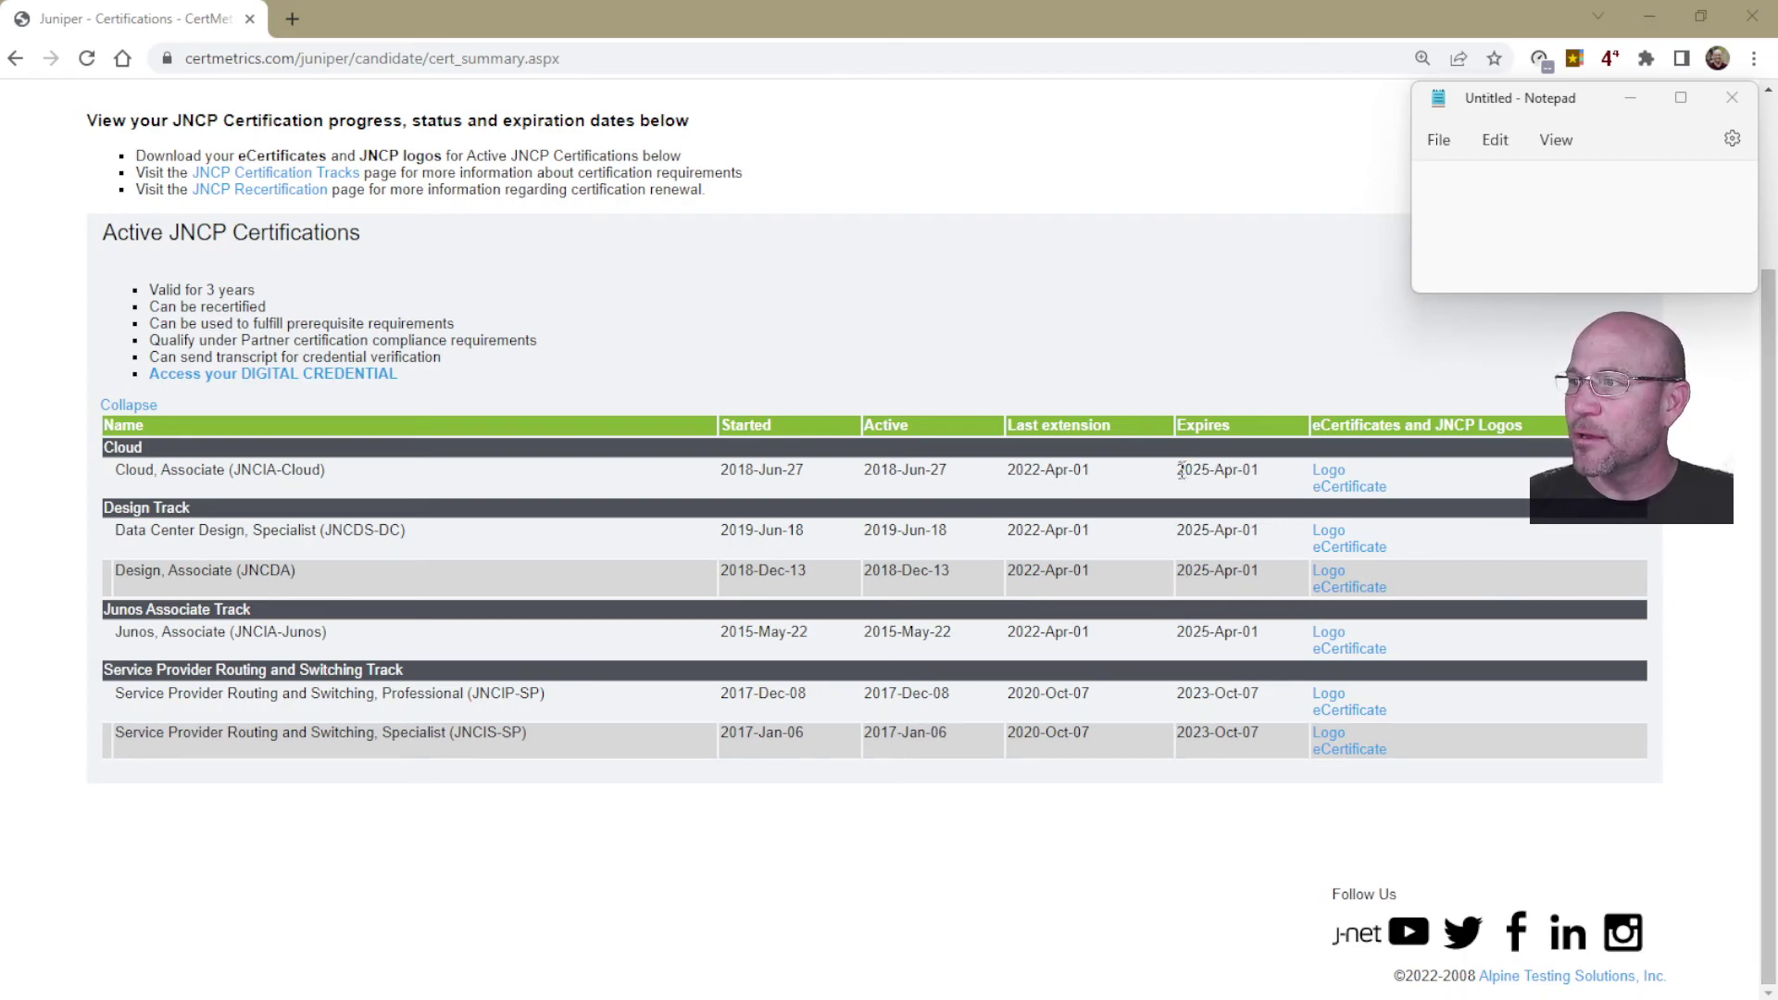
Highlight the expiration dates of the Design, Junos, Cloud and Service Provider Routing and Switching certifications in the Active JNCP Certifications table.
{"action": "left_click_drag", "start_coordinate": [1176, 530], "coordinate": [1260, 572]}
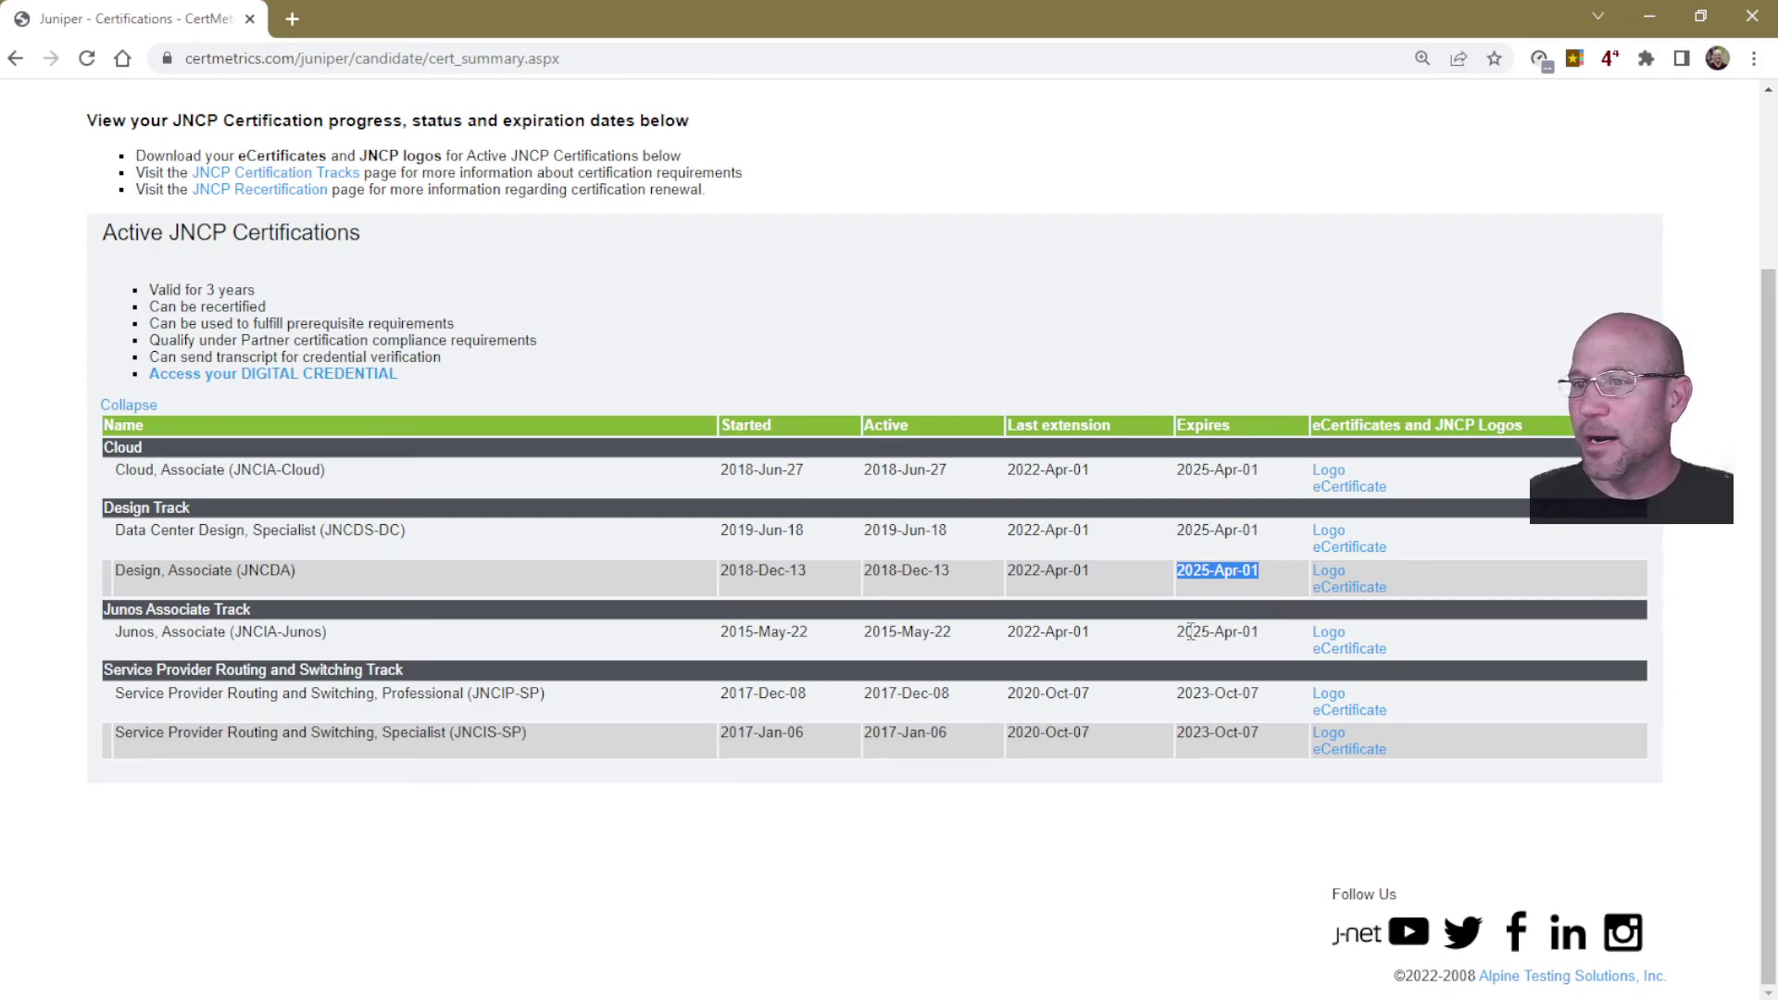
{"action": "left_click_drag", "start_coordinate": [1178, 631], "coordinate": [1260, 636]}
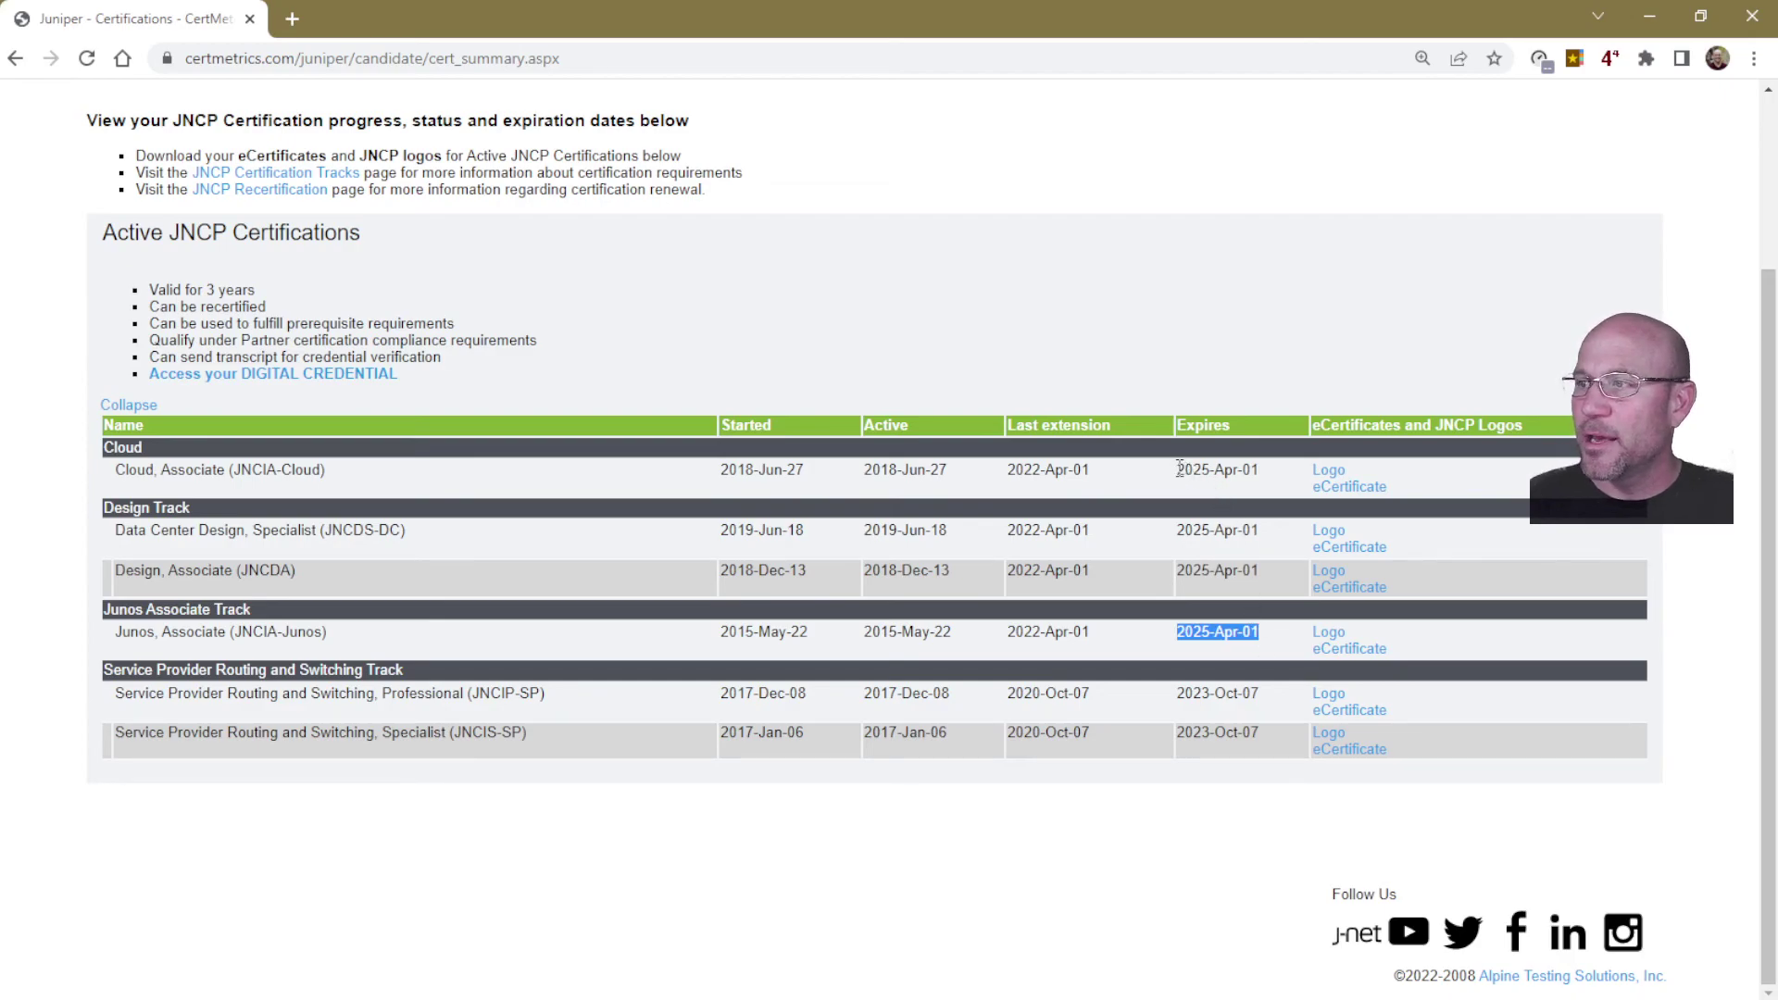
{"action": "left_click_drag", "start_coordinate": [1179, 471], "coordinate": [1262, 473]}
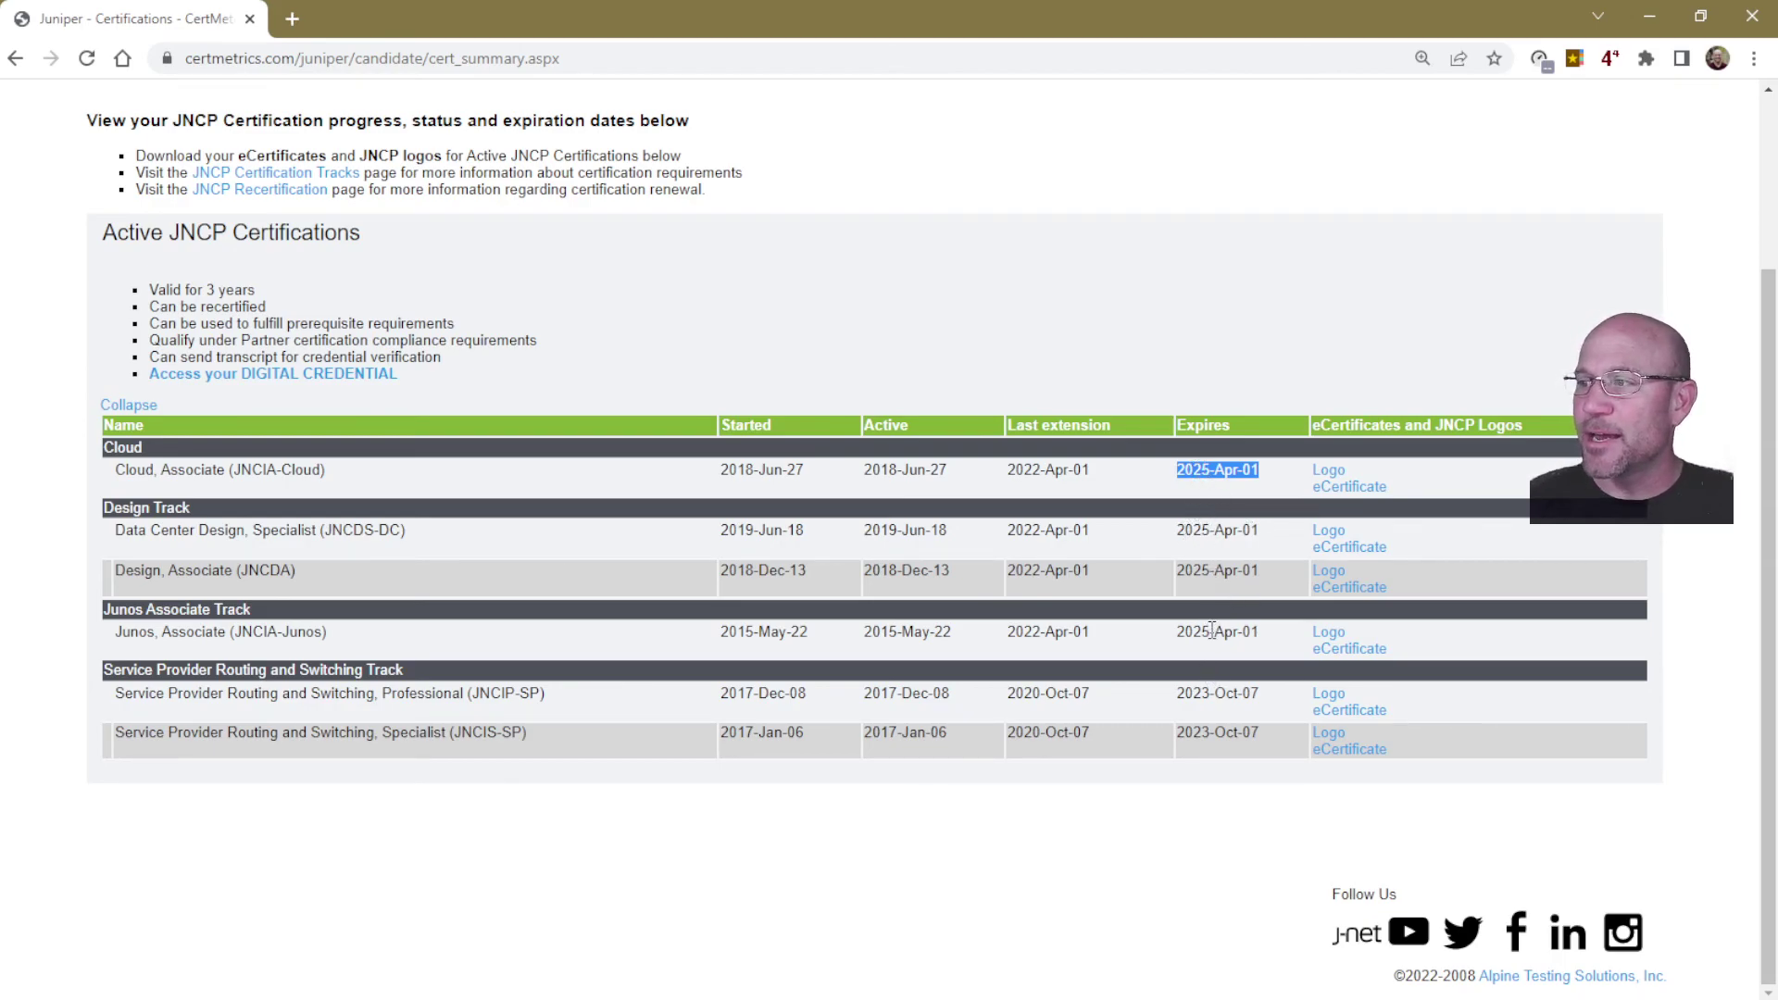
{"action": "left_click_drag", "start_coordinate": [1209, 630], "coordinate": [1214, 631]}
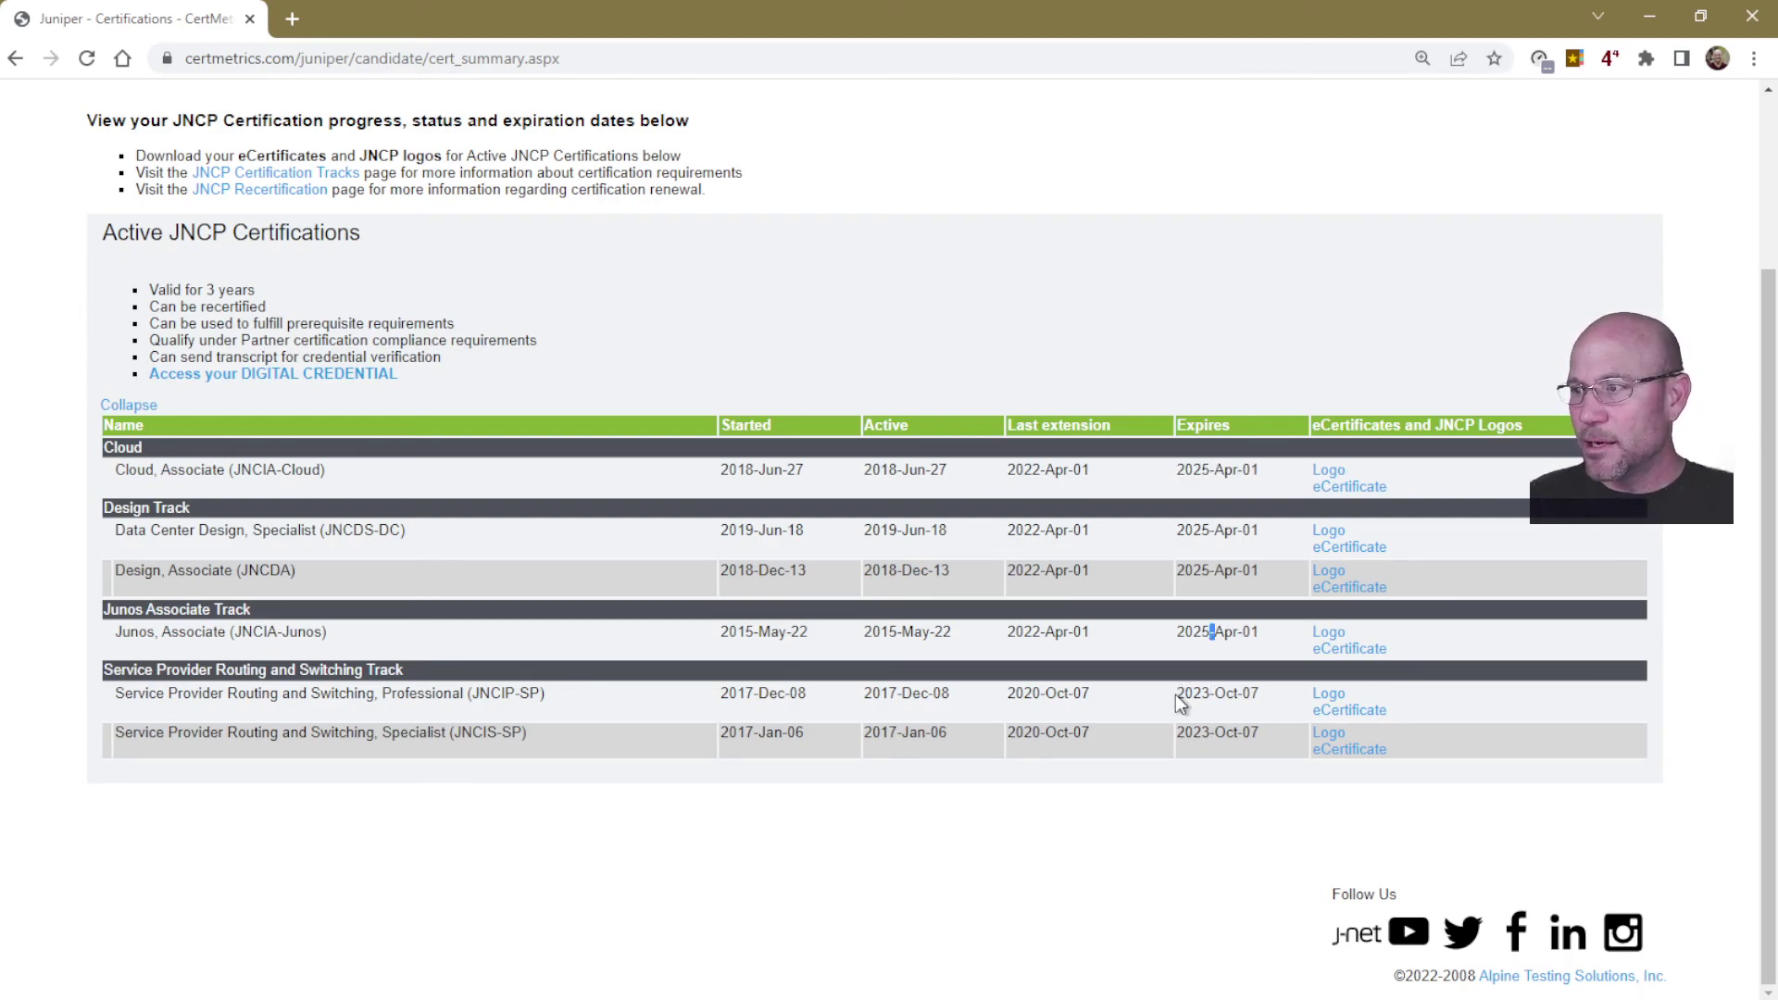
{"action": "left_click_drag", "start_coordinate": [1243, 696], "coordinate": [1256, 736]}
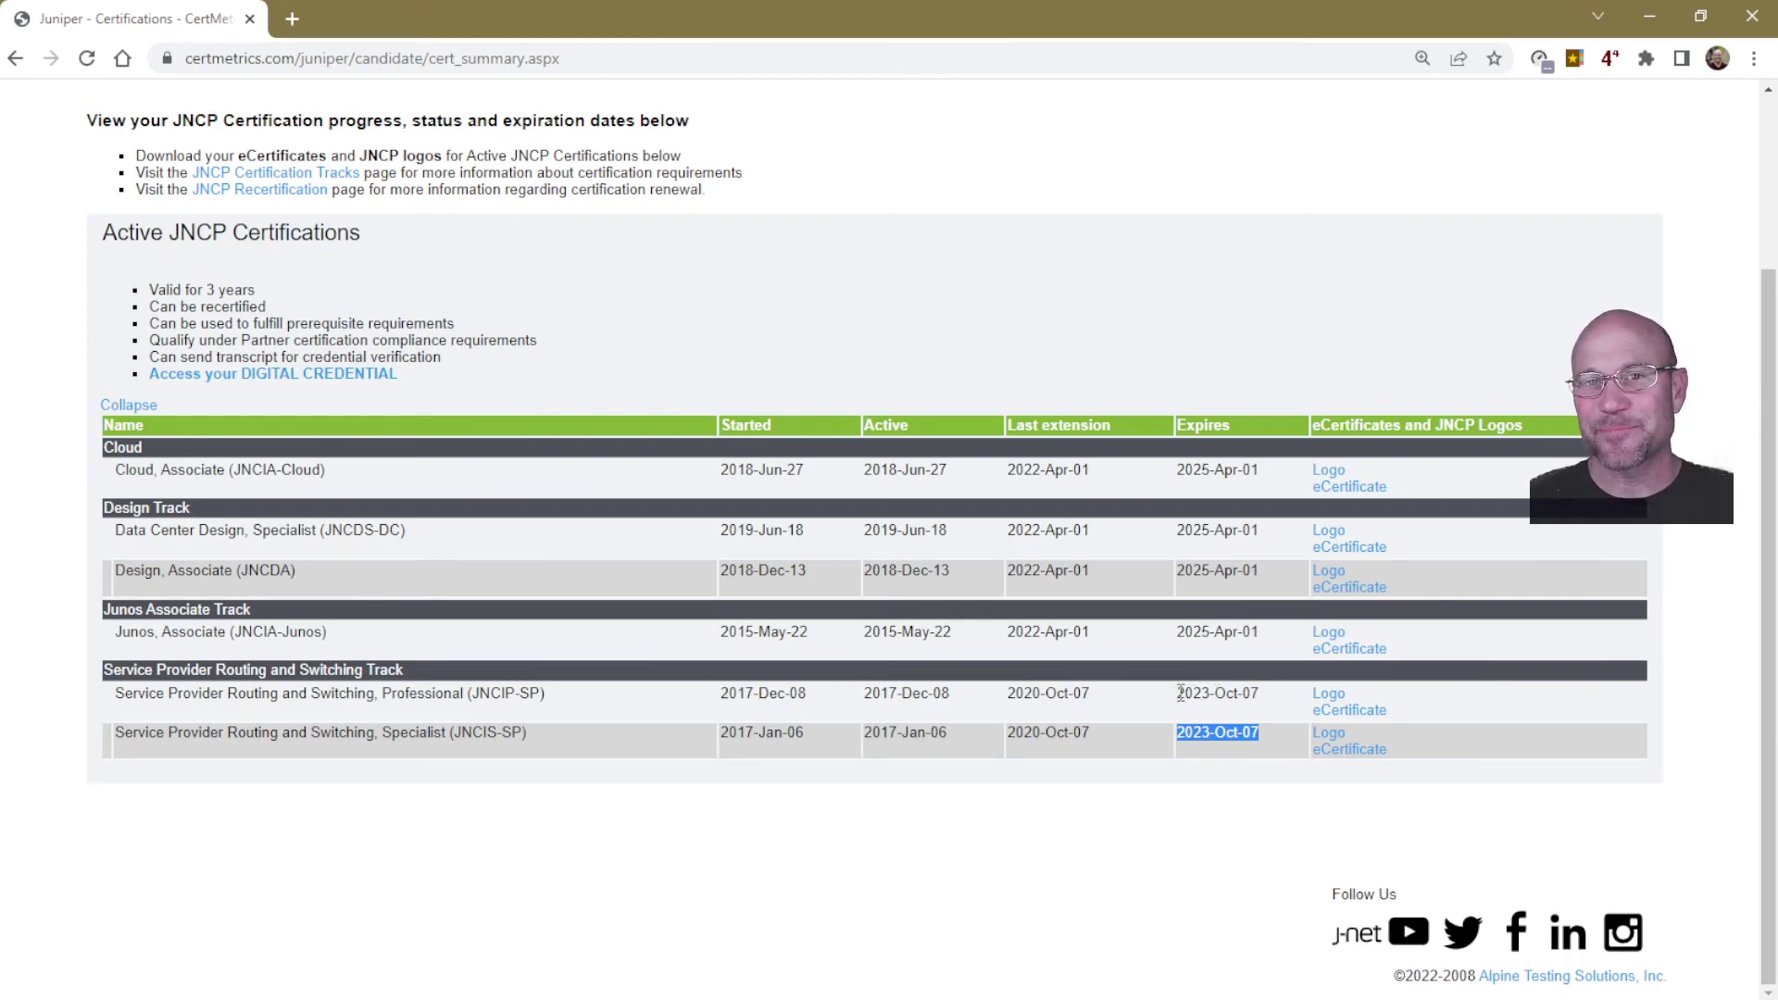
{"action": "key", "text": "alt+Tab"}
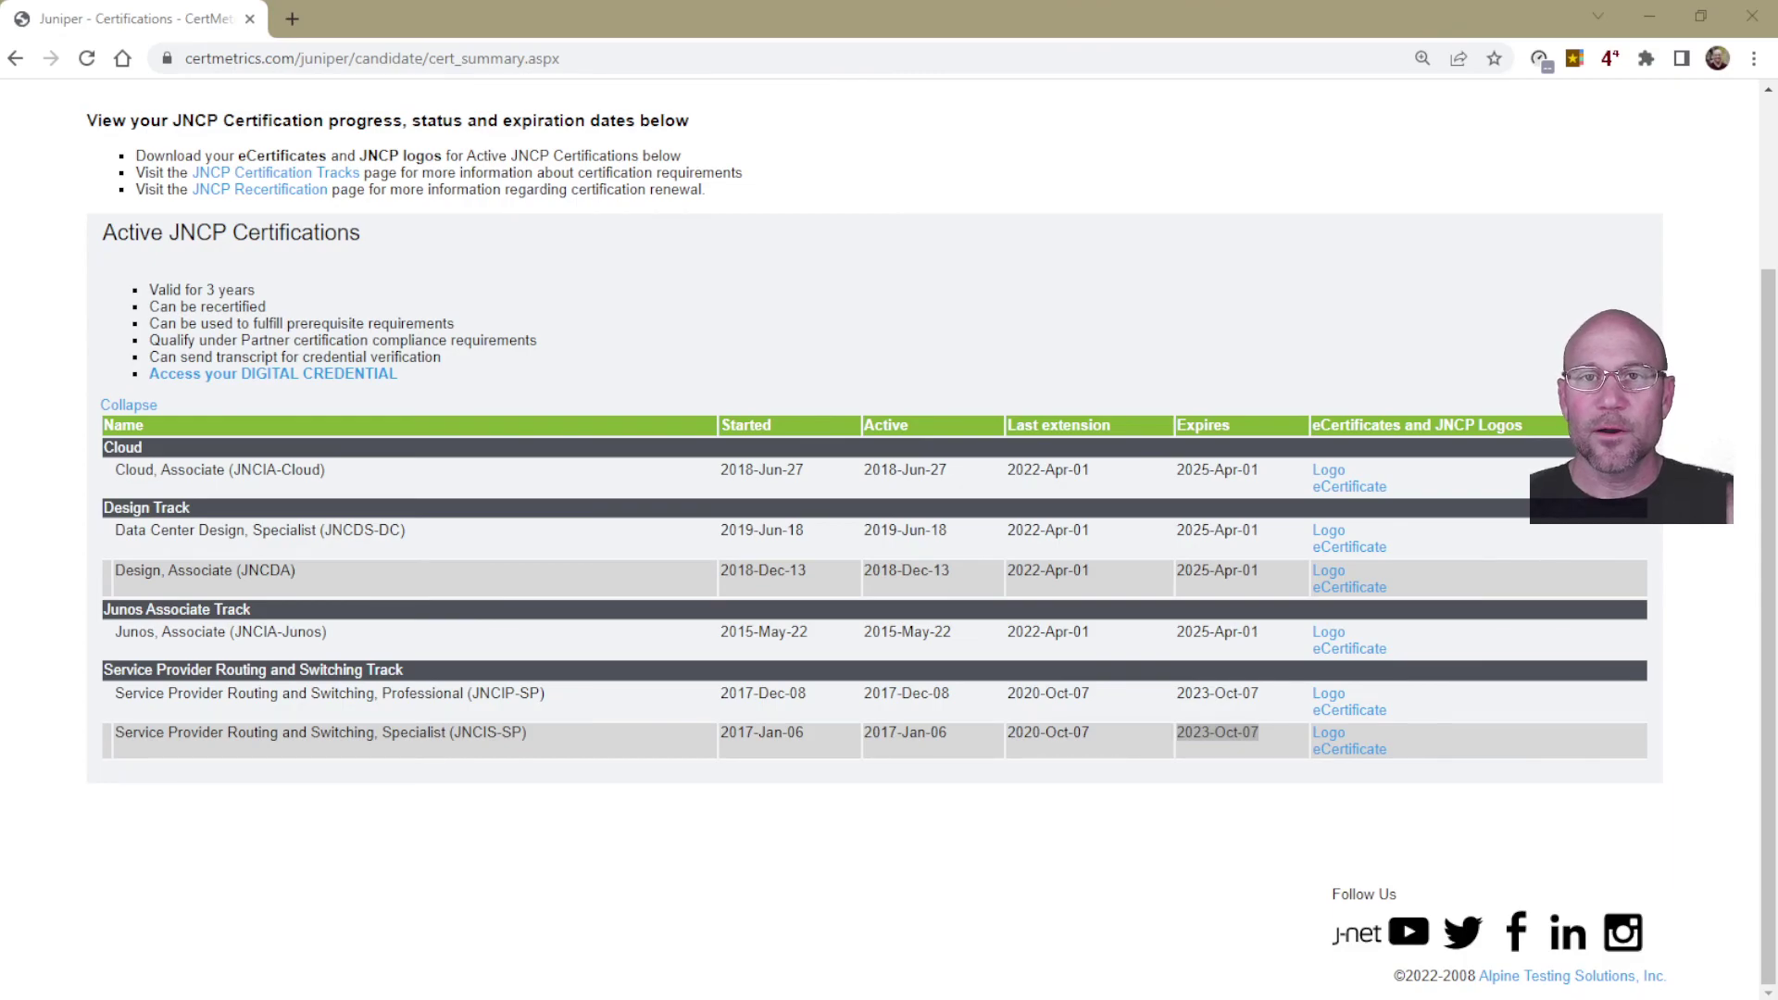